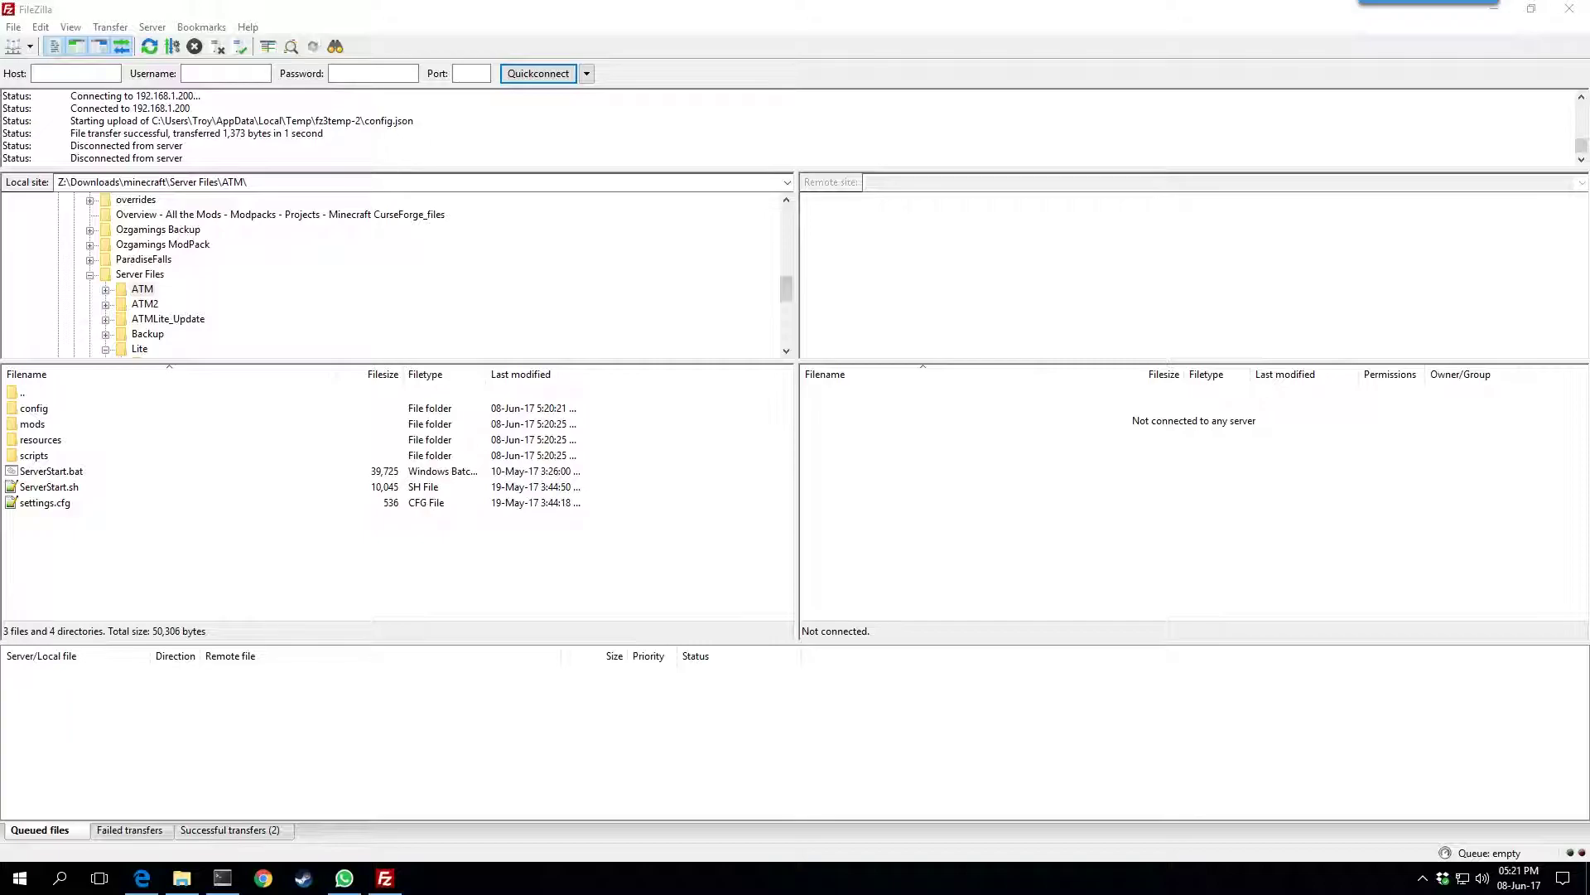
Switch from FileZilla to the MineOS login page in Chrome
{"action": "left_click", "coordinate": [263, 878]}
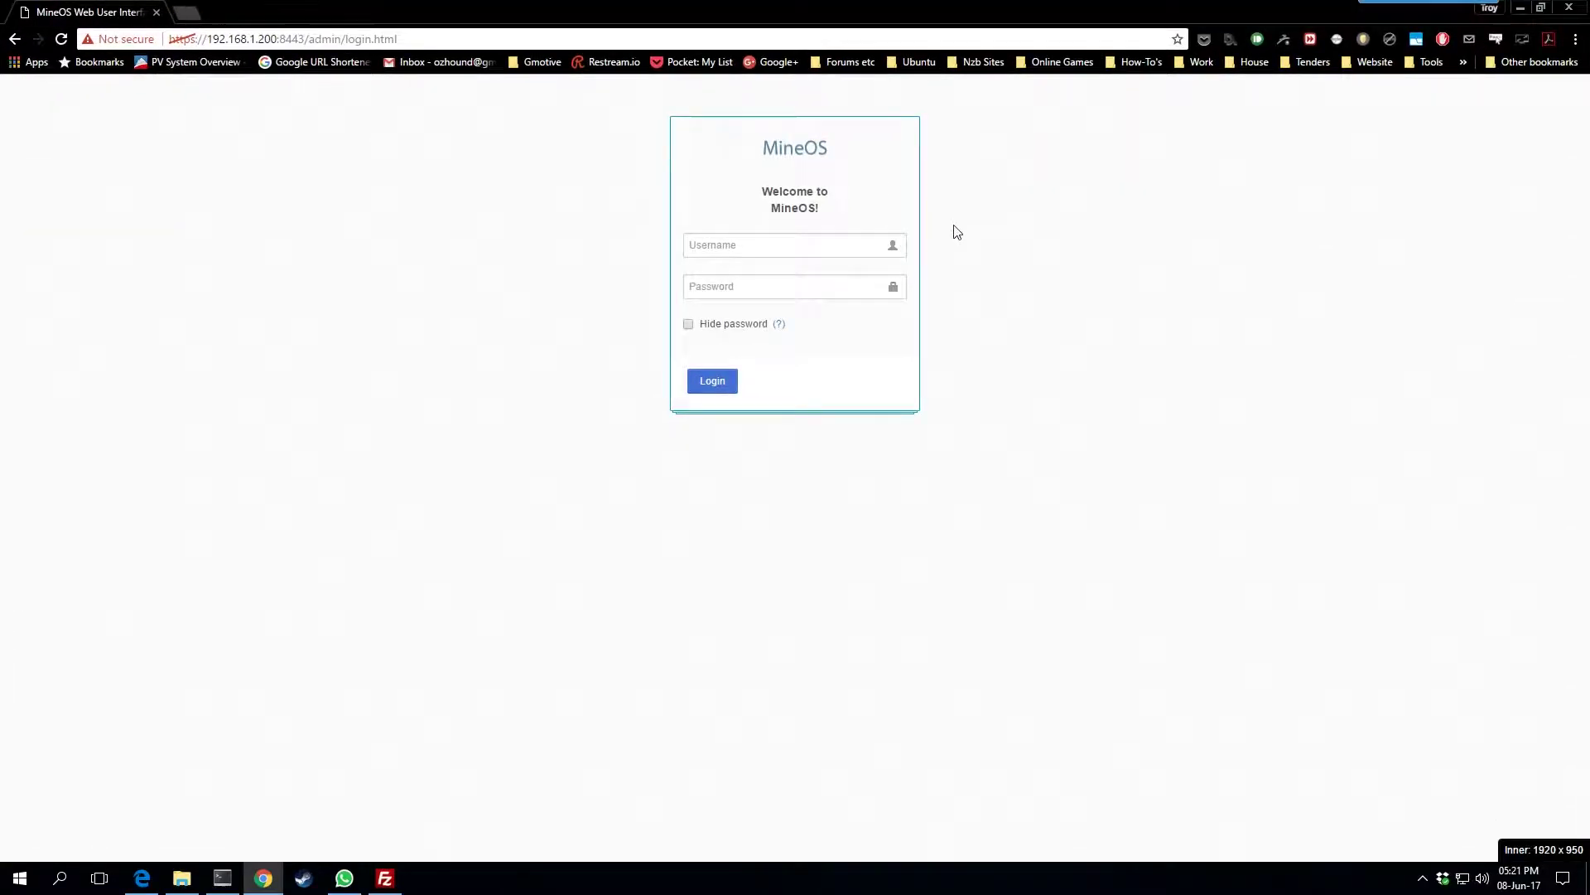
Log in to MineOS with the server account's username and password, dismissing the password-manager prompt
{"action": "type", "text": "mc"}
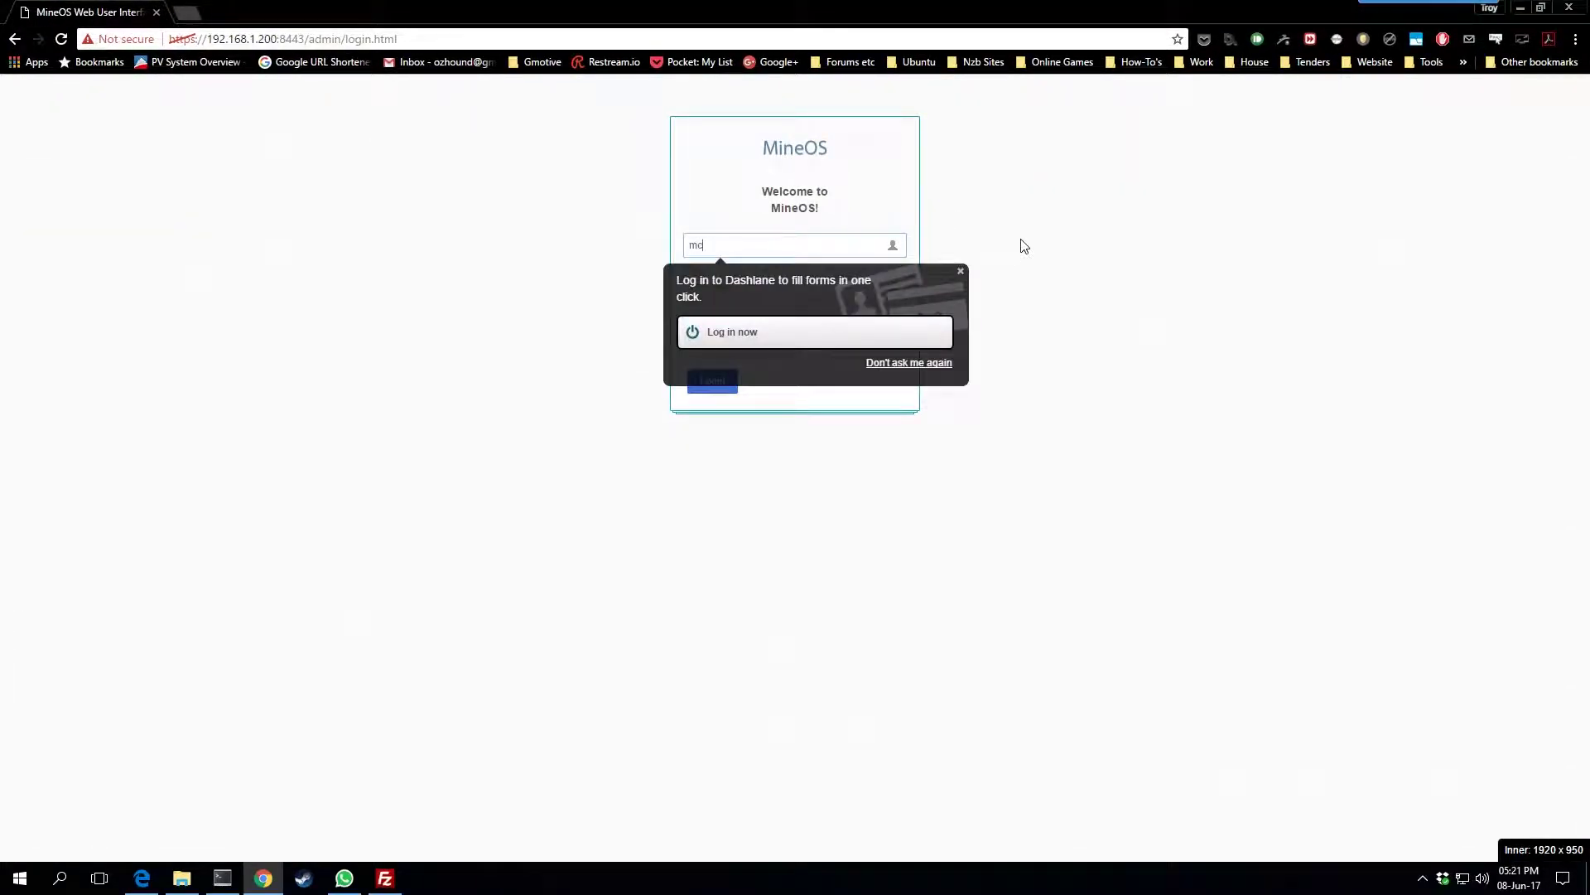
{"action": "left_click", "coordinate": [1023, 245]}
{"action": "key", "text": "Tab"}
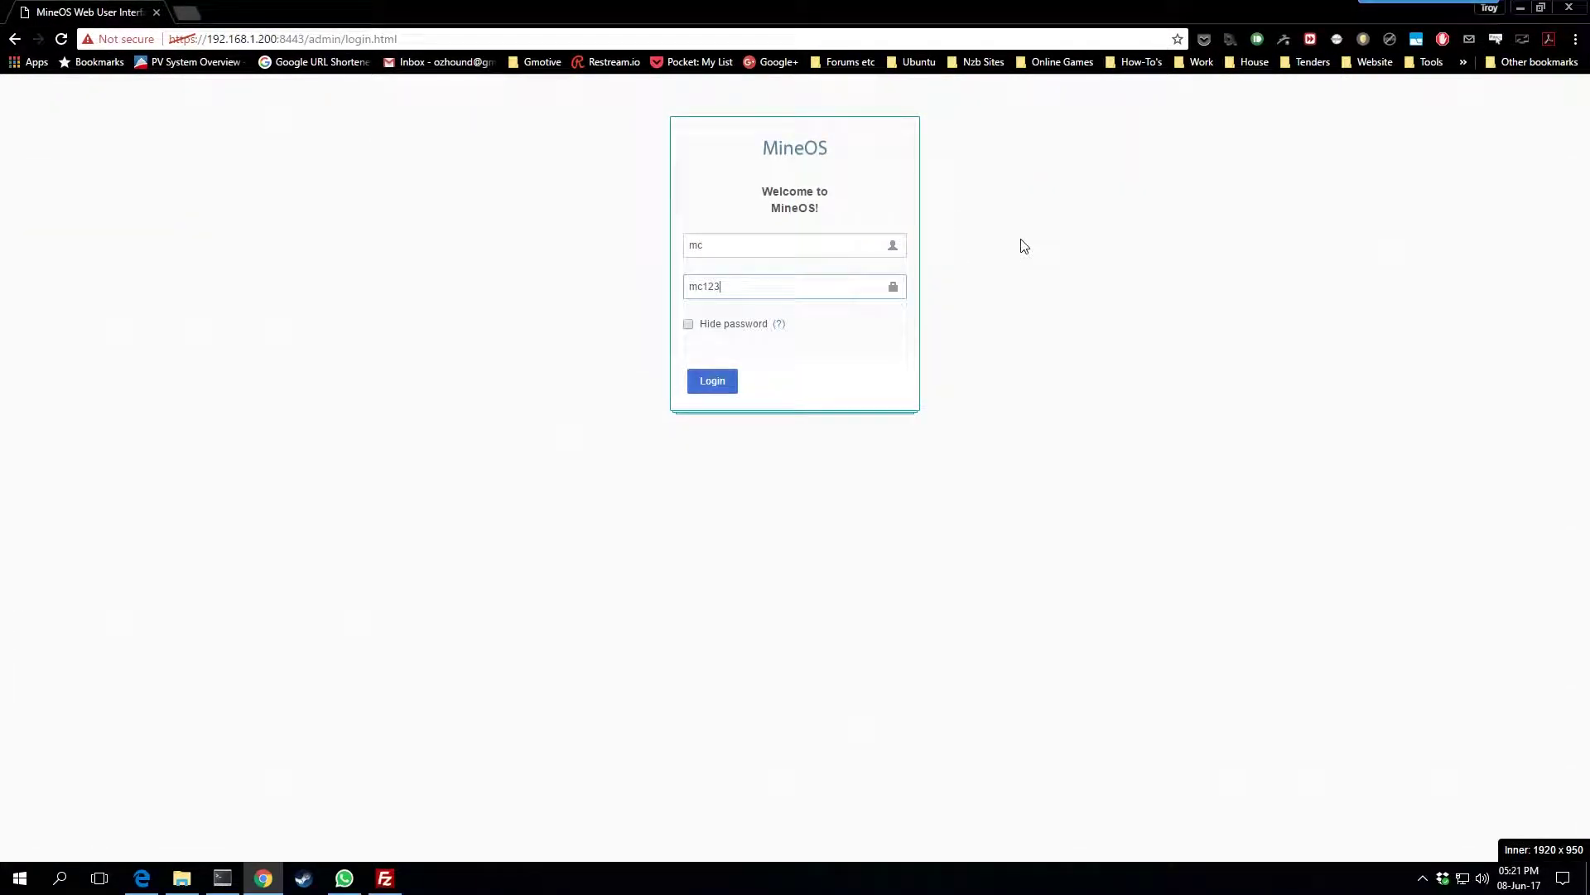
{"action": "left_click", "coordinate": [713, 382]}
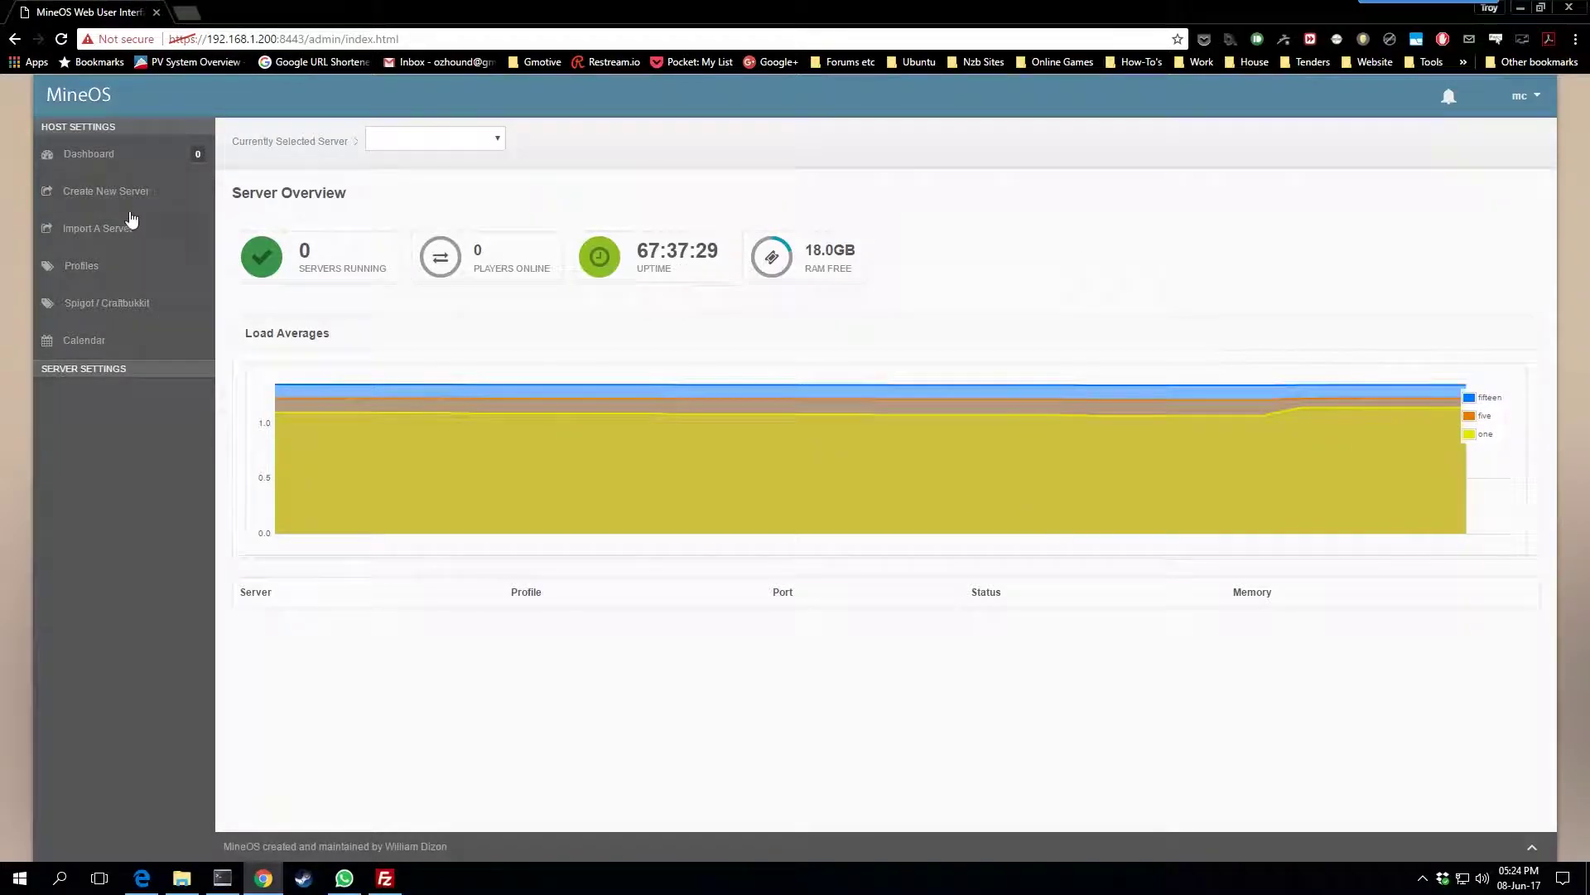
Start a new server named ATMFull_2 on port 25580
{"action": "left_click", "coordinate": [118, 192]}
{"action": "left_click", "coordinate": [462, 242]}
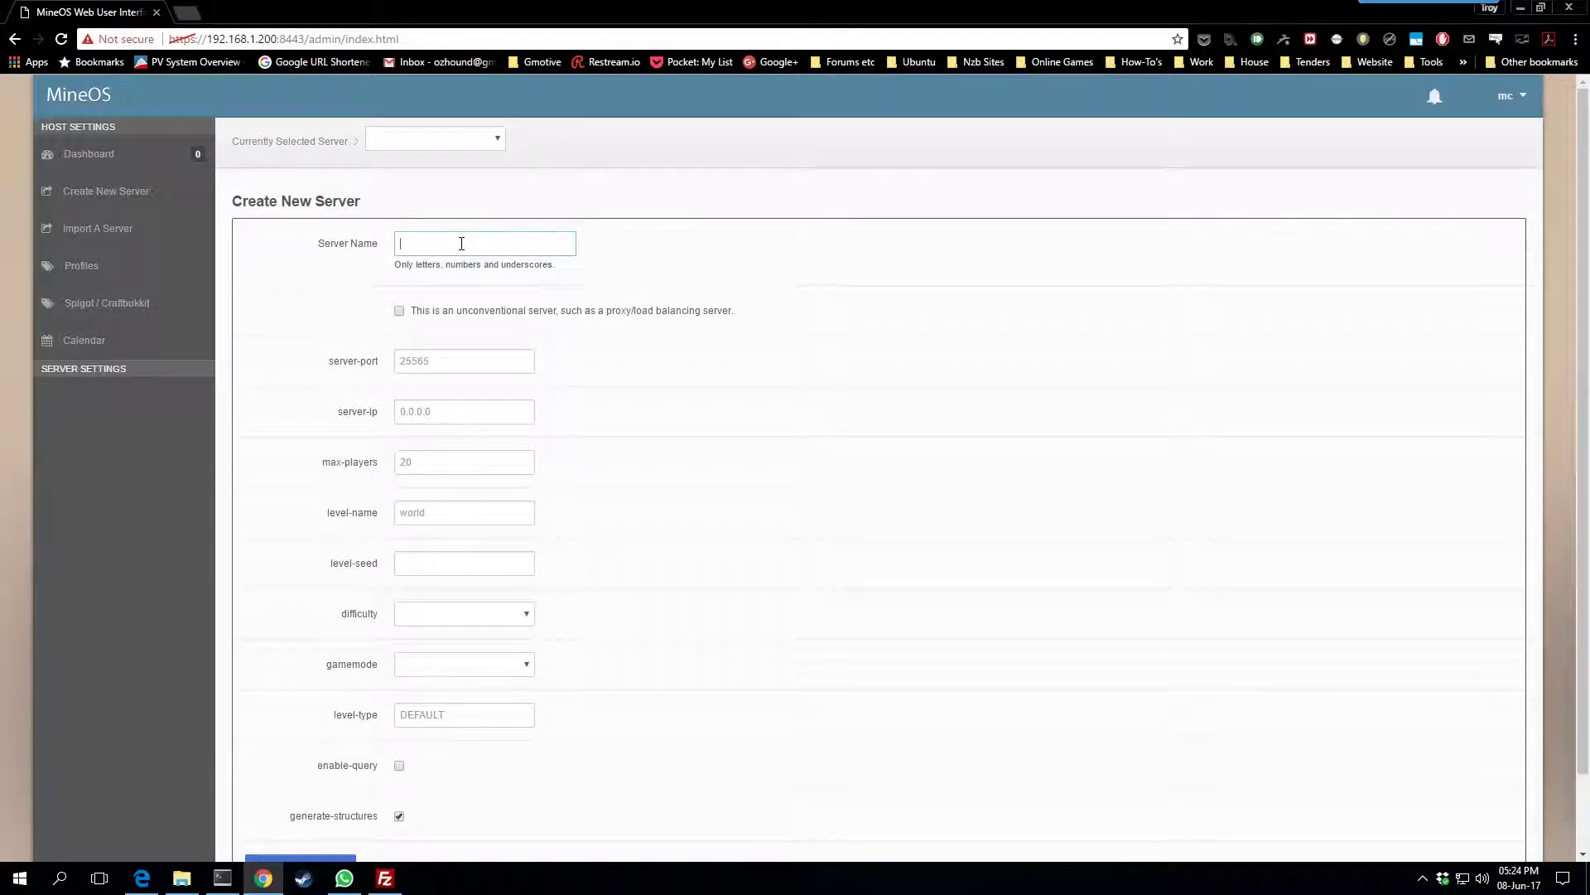
{"action": "type", "text": "ATMFull"}
{"action": "type", "text": "2"}
{"action": "key", "text": "Tab"}
{"action": "left_click", "coordinate": [500, 352]}
{"action": "type", "text": "25580"}
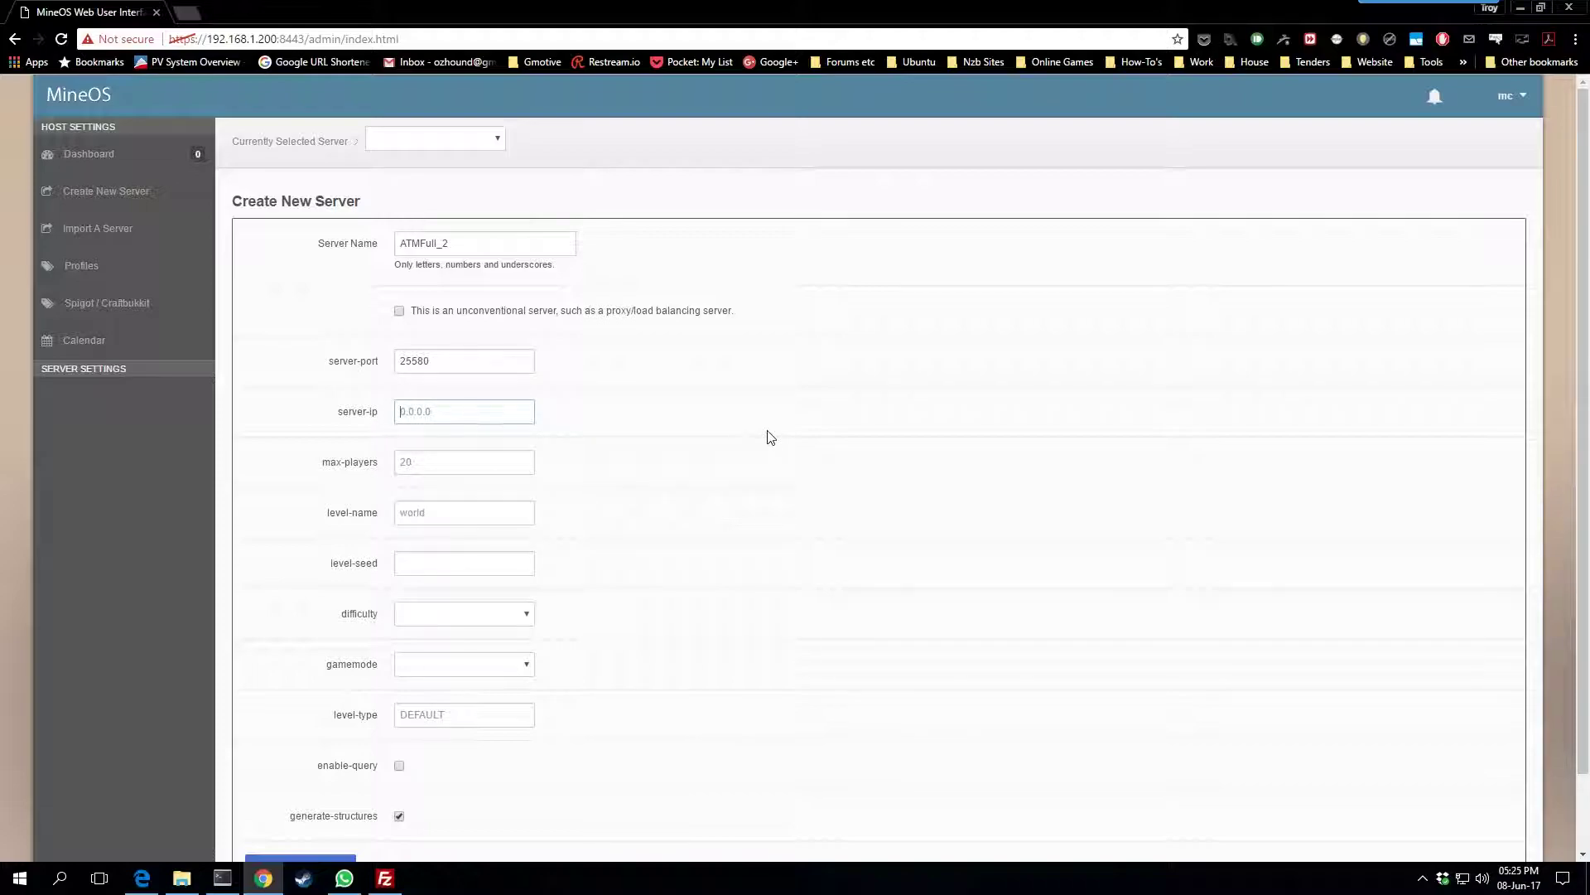
Set max players to 10 and the level name to world
{"action": "scroll", "coordinate": [771, 438], "scroll_direction": "down", "scroll_amount": 1}
{"action": "left_click", "coordinate": [454, 379]}
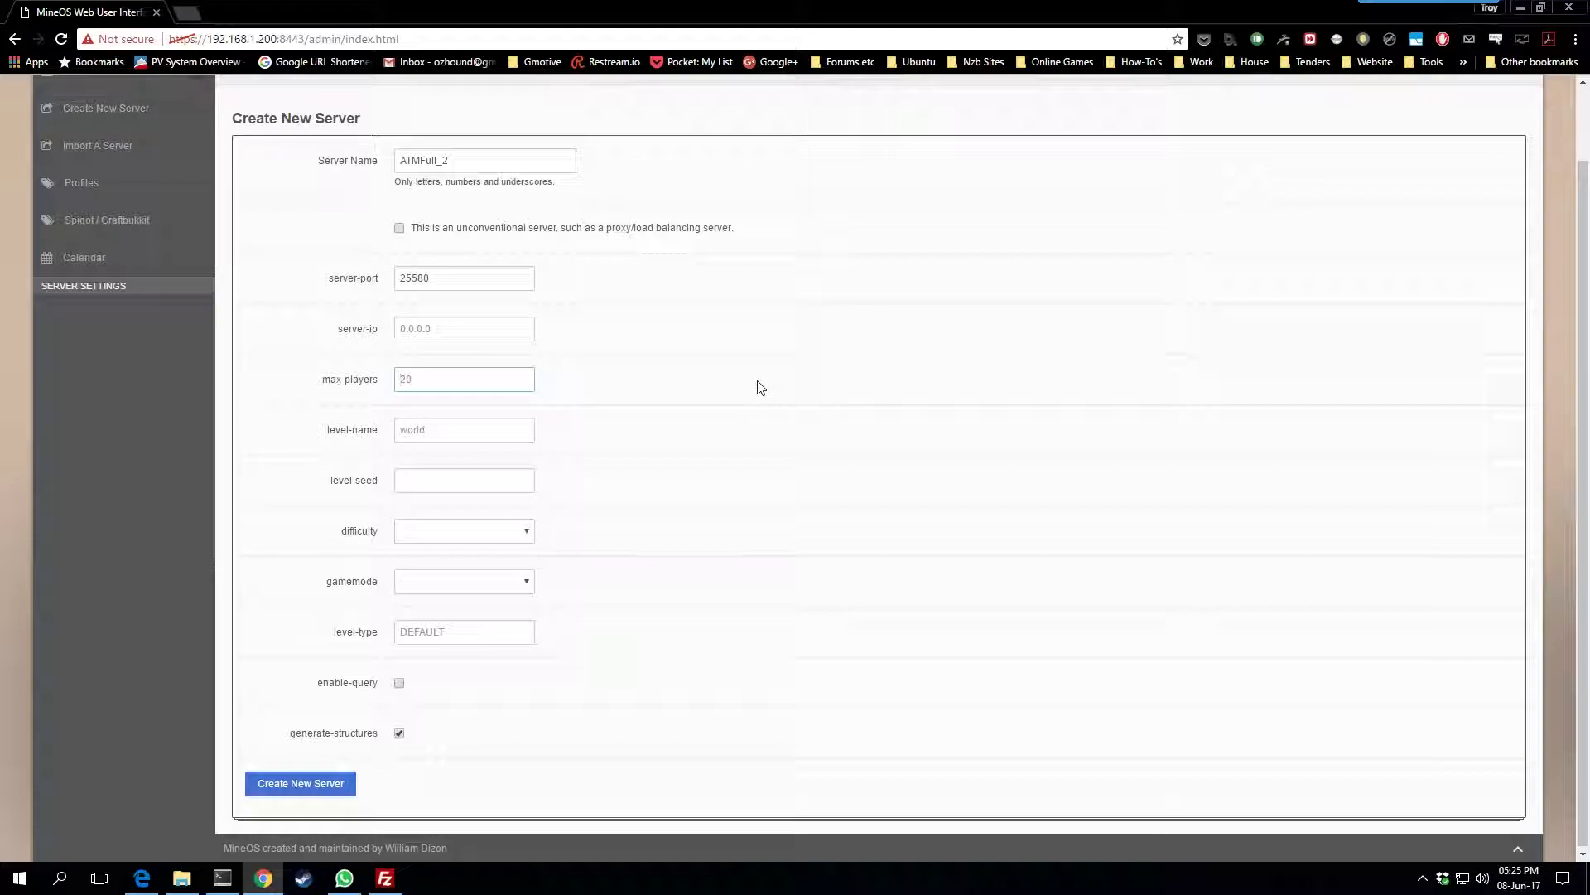
{"action": "type", "text": "10"}
{"action": "key", "text": "Tab"}
{"action": "type", "text": "world"}
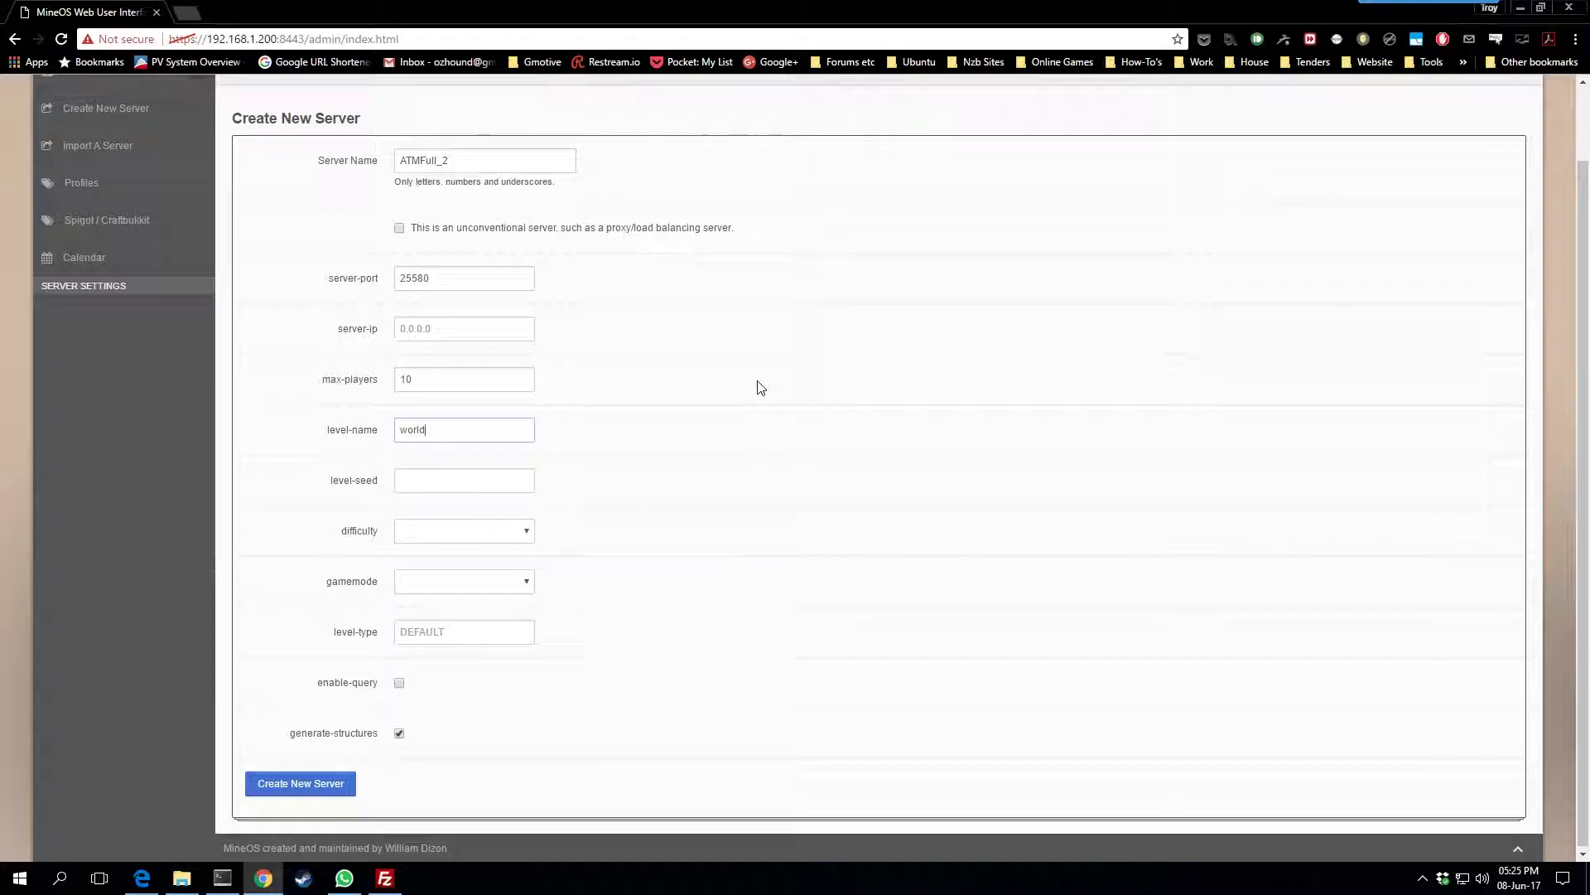
Choose Easy difficulty and Survival game mode, then create the server
{"action": "left_click", "coordinate": [524, 537]}
{"action": "left_click", "coordinate": [520, 558]}
{"action": "left_click", "coordinate": [493, 538]}
{"action": "left_click", "coordinate": [441, 577]}
{"action": "left_click", "coordinate": [493, 537]}
{"action": "left_click", "coordinate": [437, 568]}
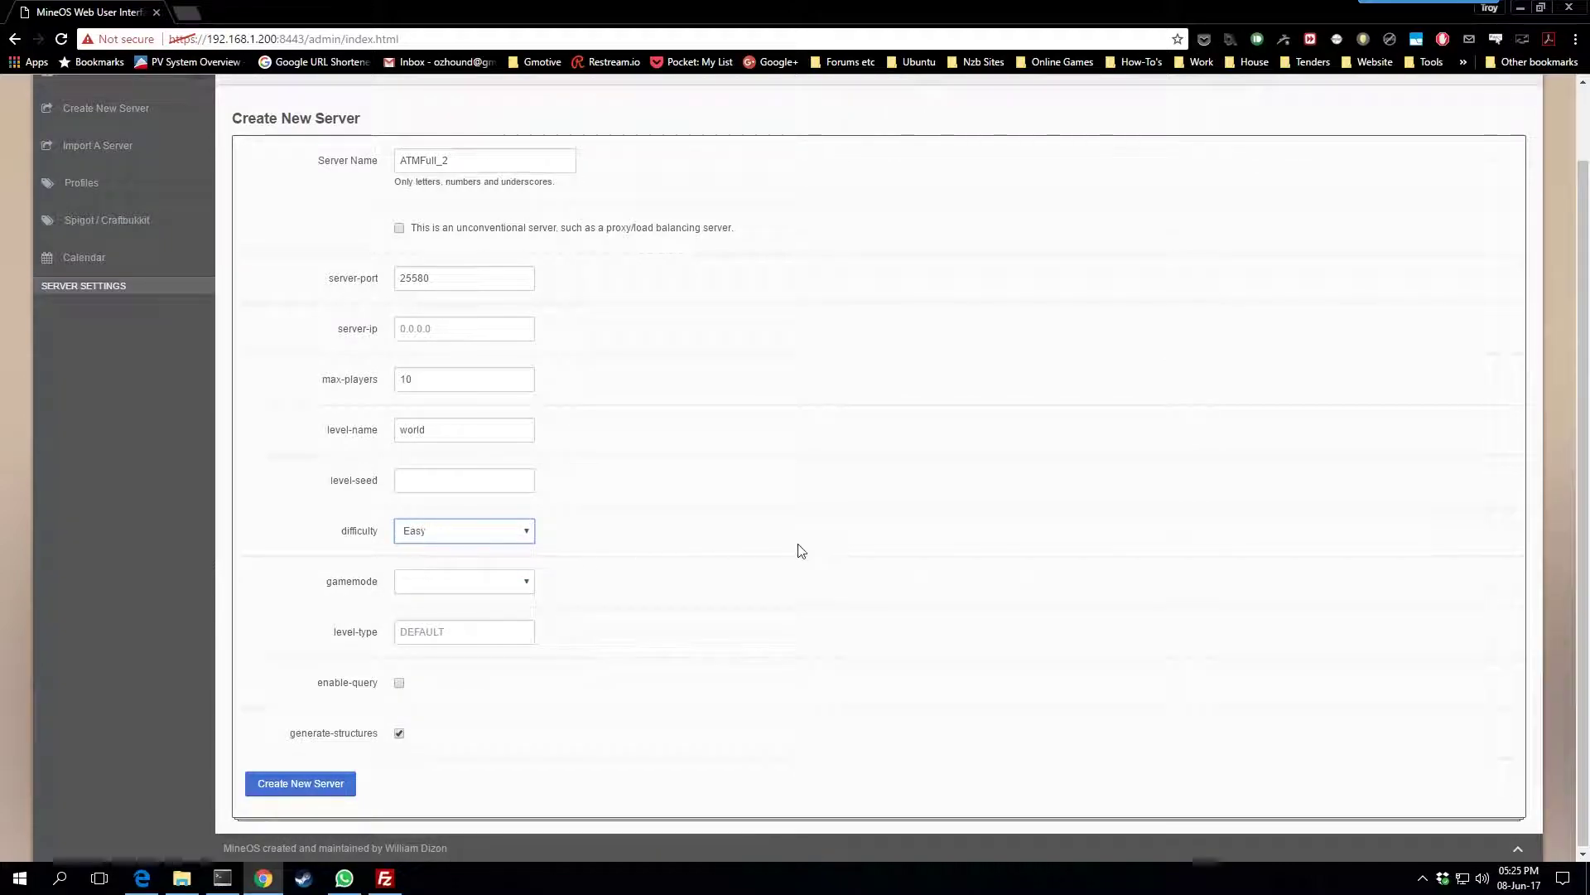
{"action": "left_click", "coordinate": [524, 587]}
{"action": "left_click", "coordinate": [439, 613]}
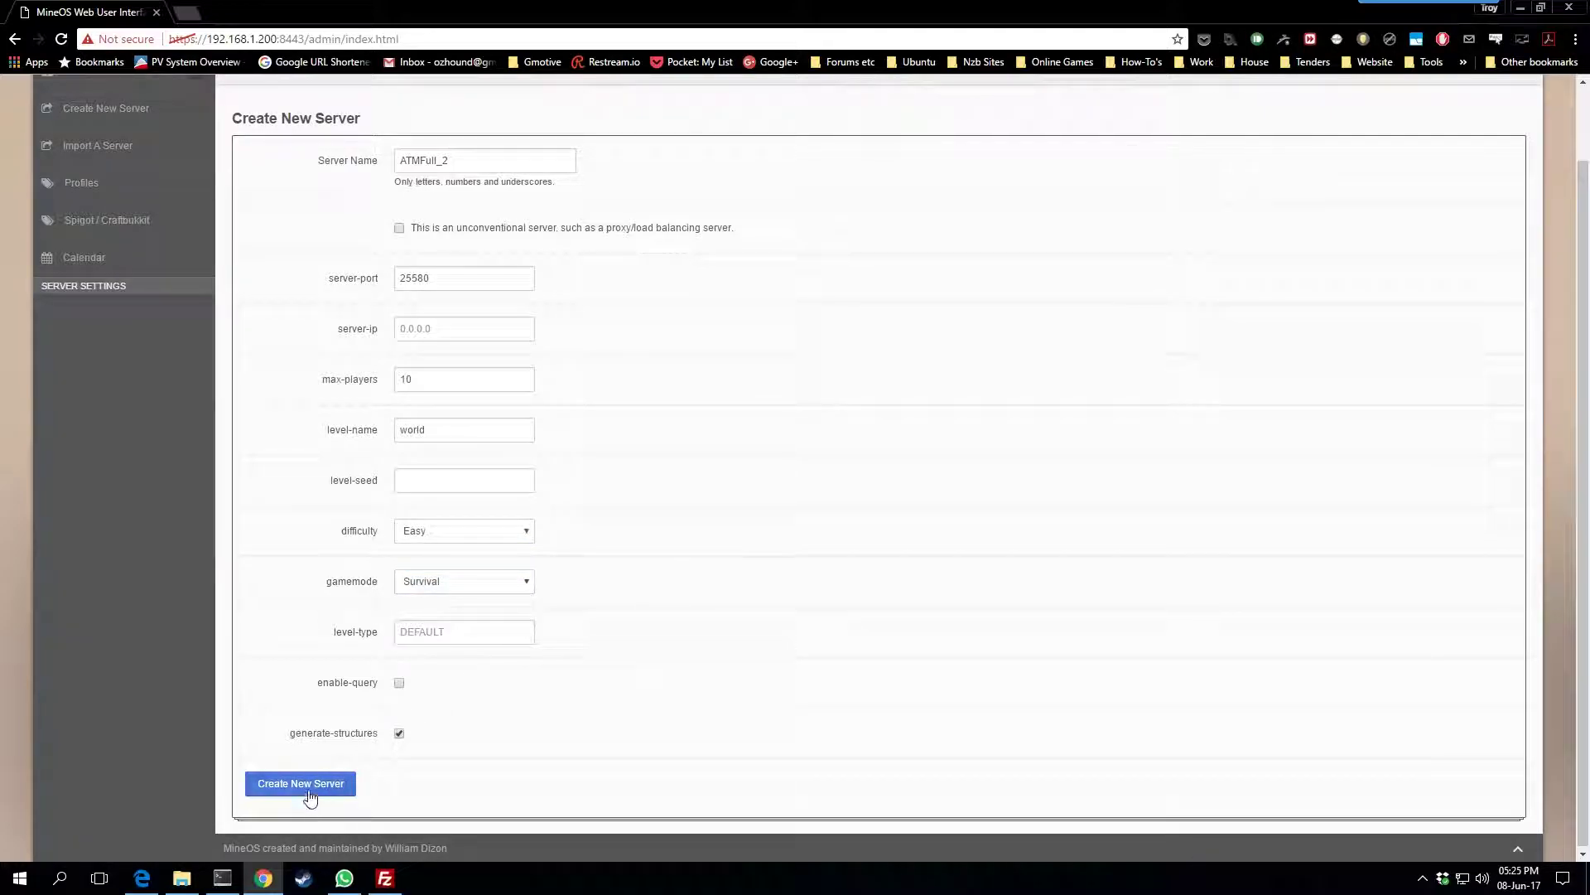
{"action": "left_click", "coordinate": [309, 791]}
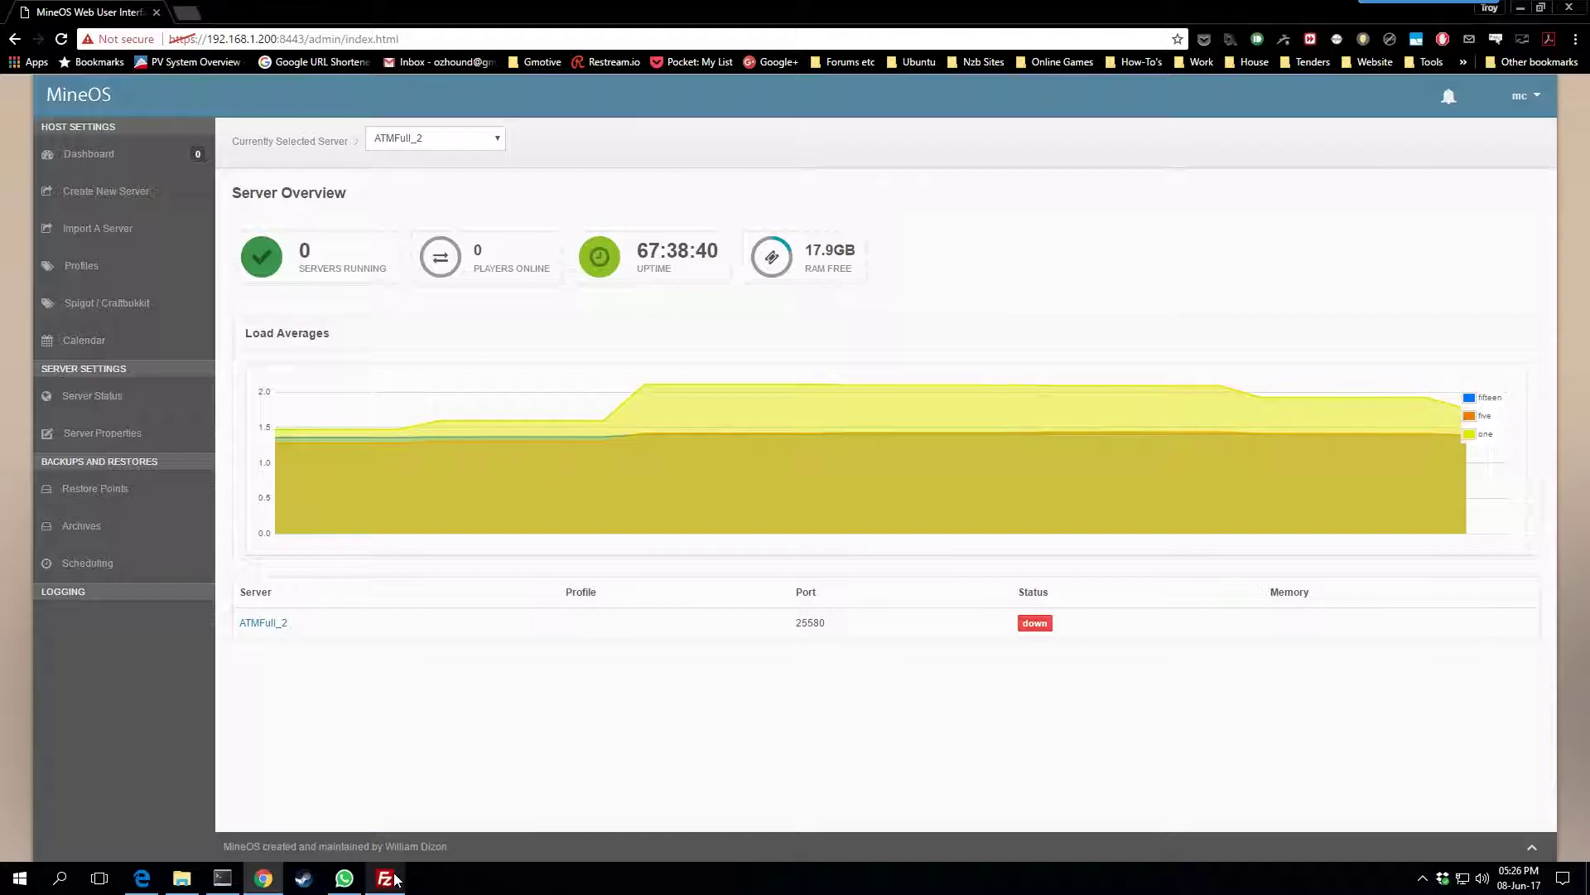
{"action": "mouse_move", "coordinate": [396, 883]}
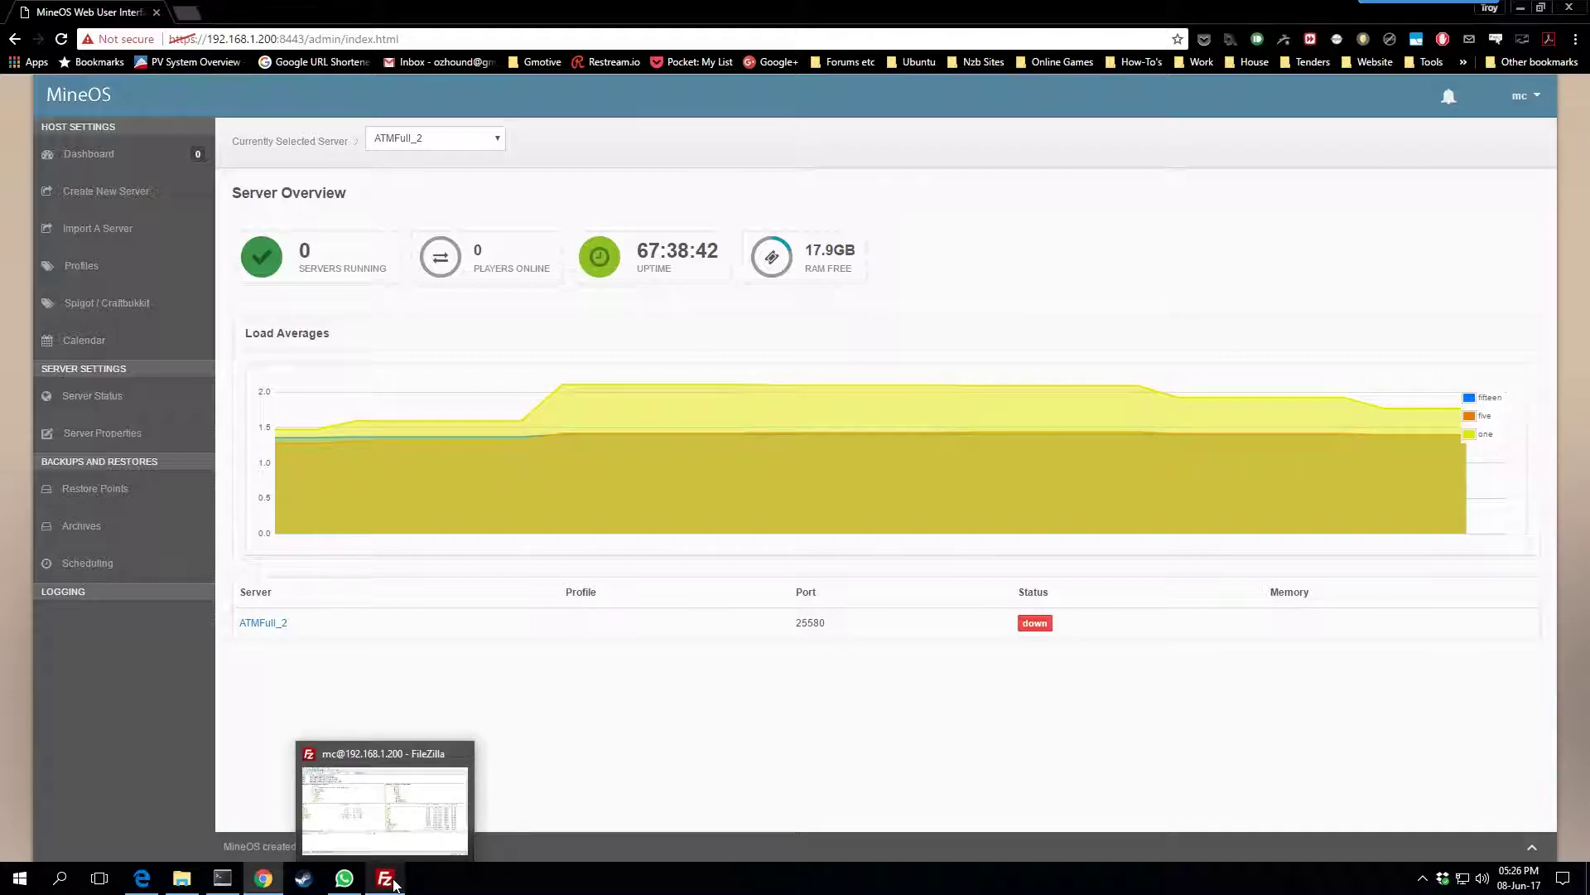
Refresh FileZilla's remote servers listing so the new ATMFull_2 folder appears, and select it
{"action": "left_click", "coordinate": [385, 880]}
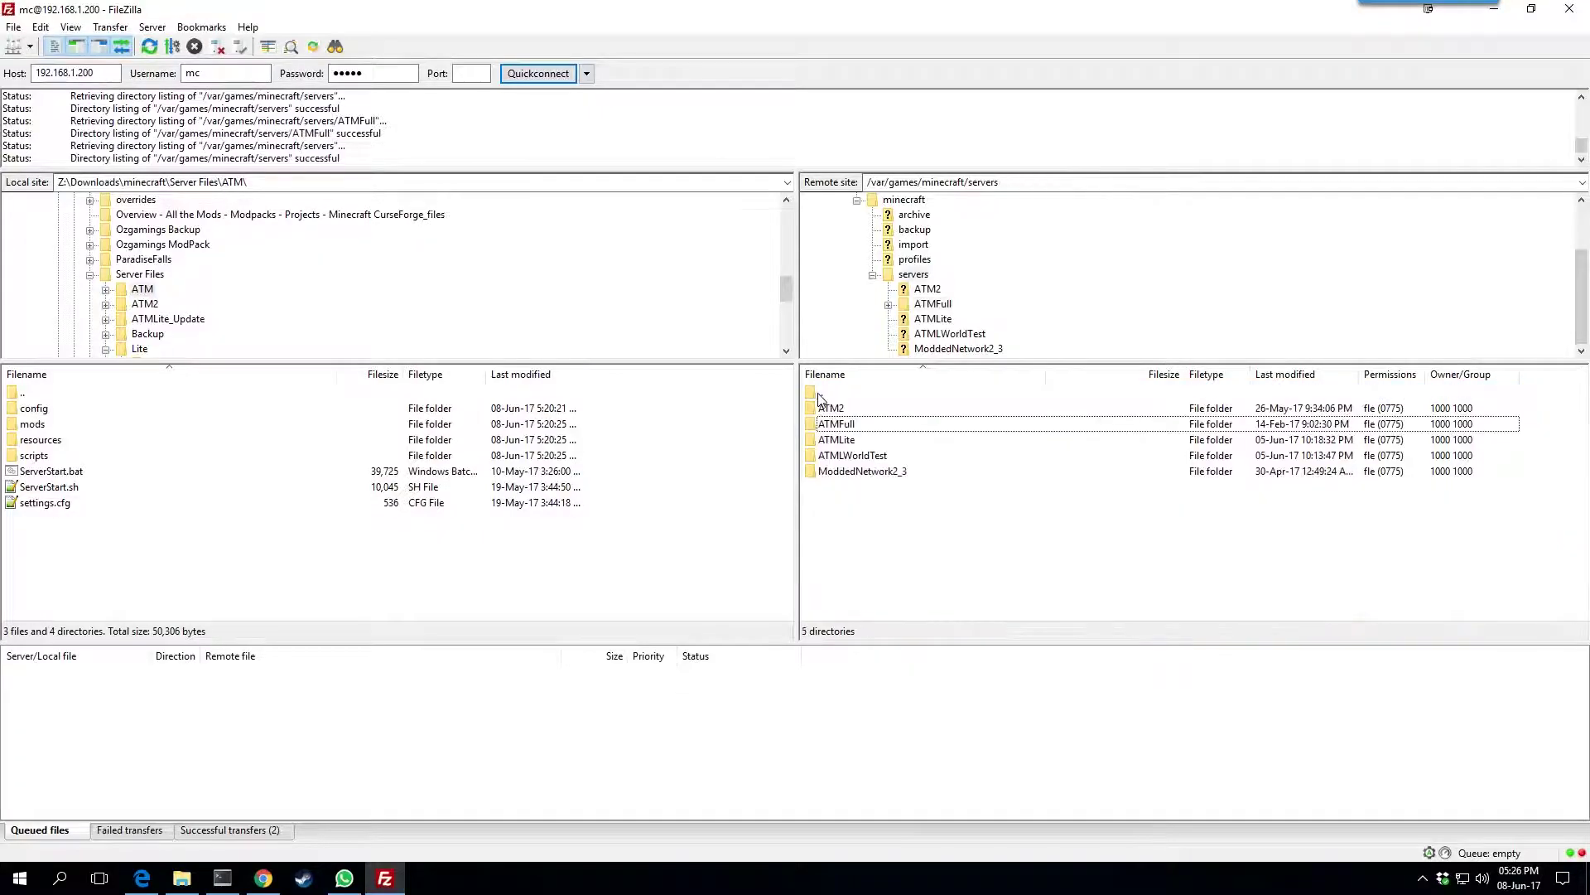
{"action": "right_click", "coordinate": [978, 555]}
{"action": "left_click", "coordinate": [1042, 674]}
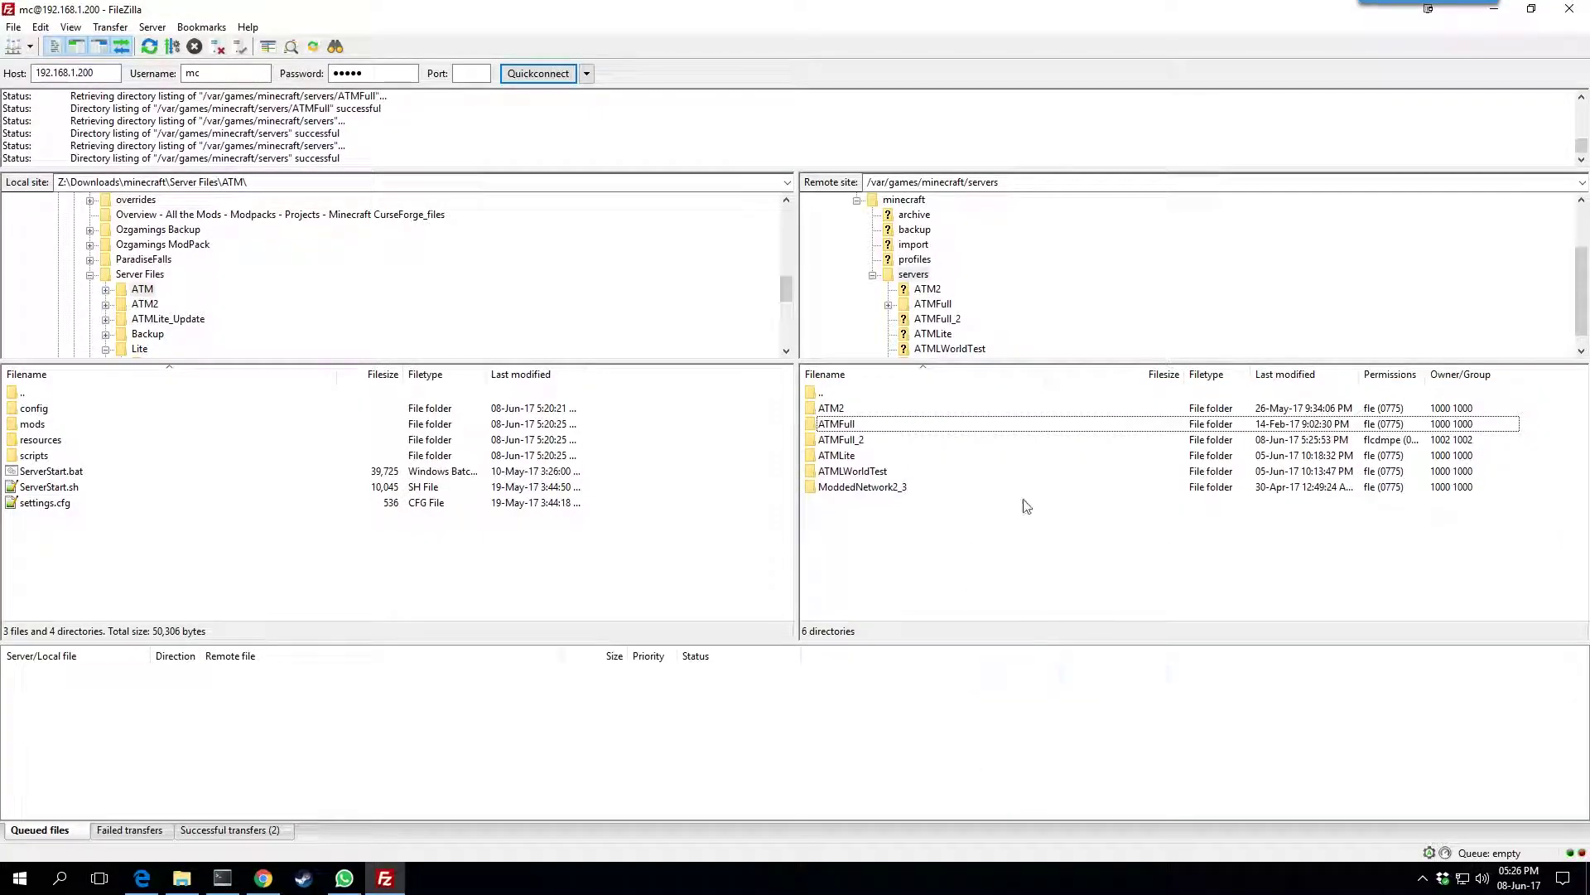
{"action": "left_click", "coordinate": [853, 442]}
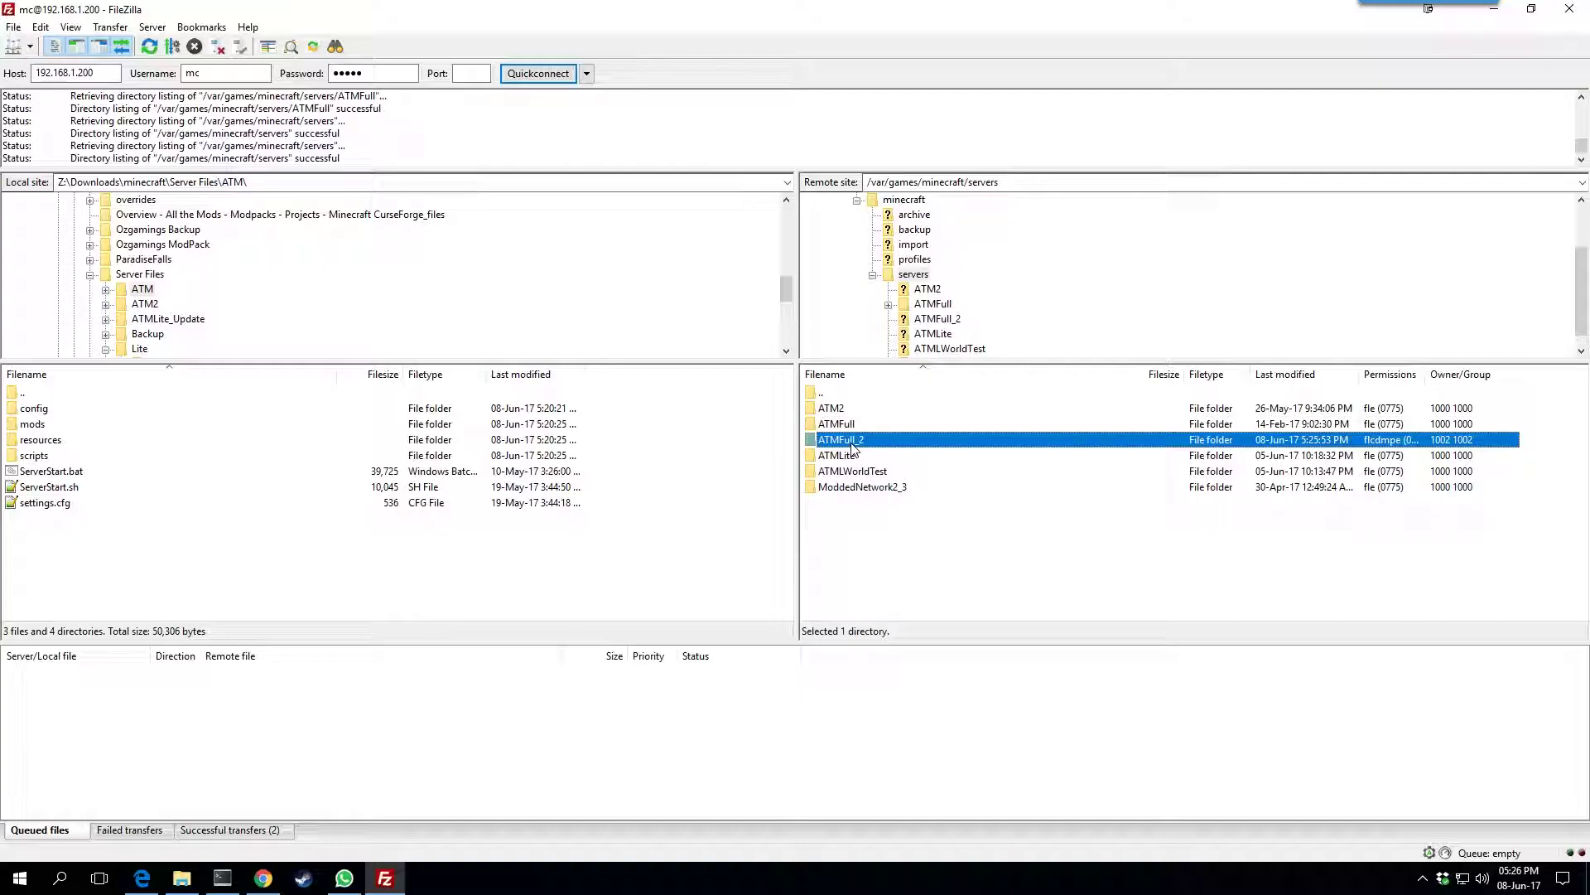
{"action": "left_click", "coordinate": [842, 426]}
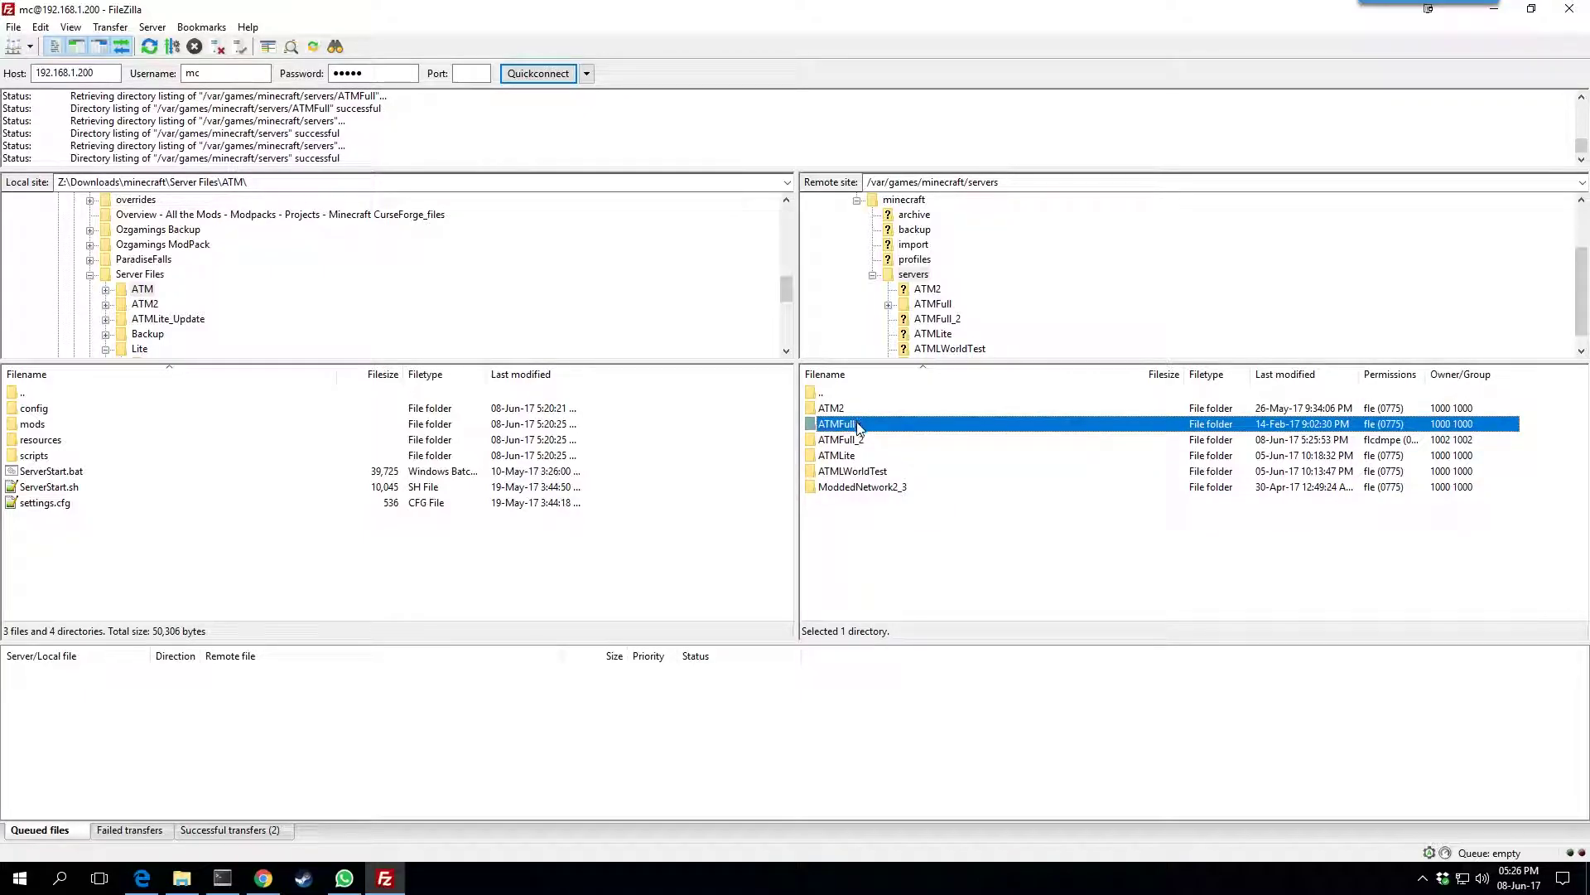
{"action": "left_click", "coordinate": [862, 445]}
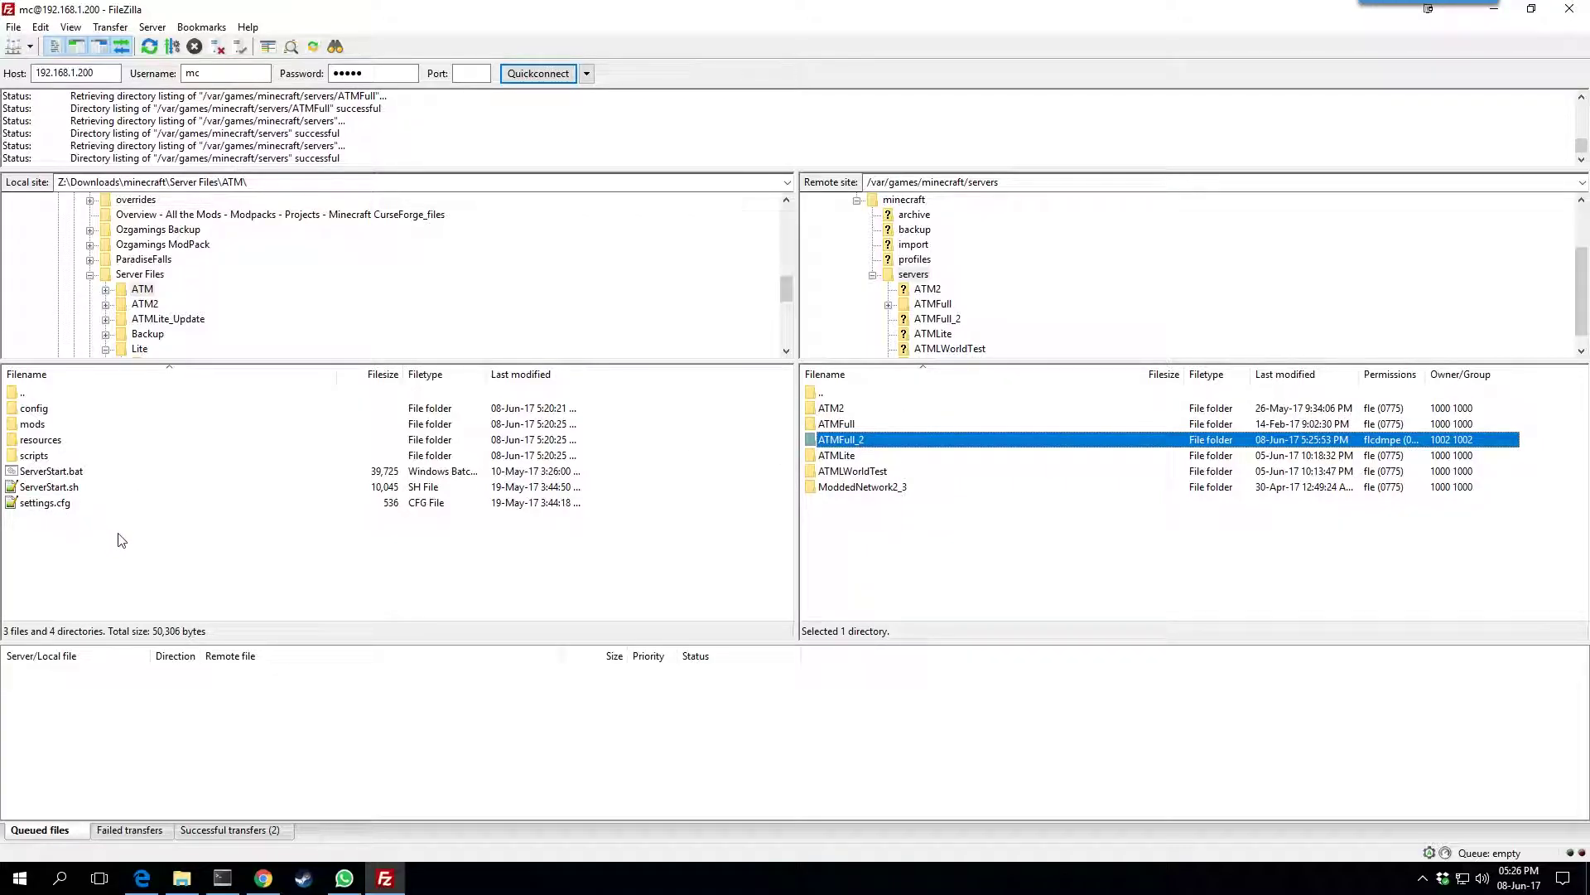
{"action": "left_click", "coordinate": [131, 556]}
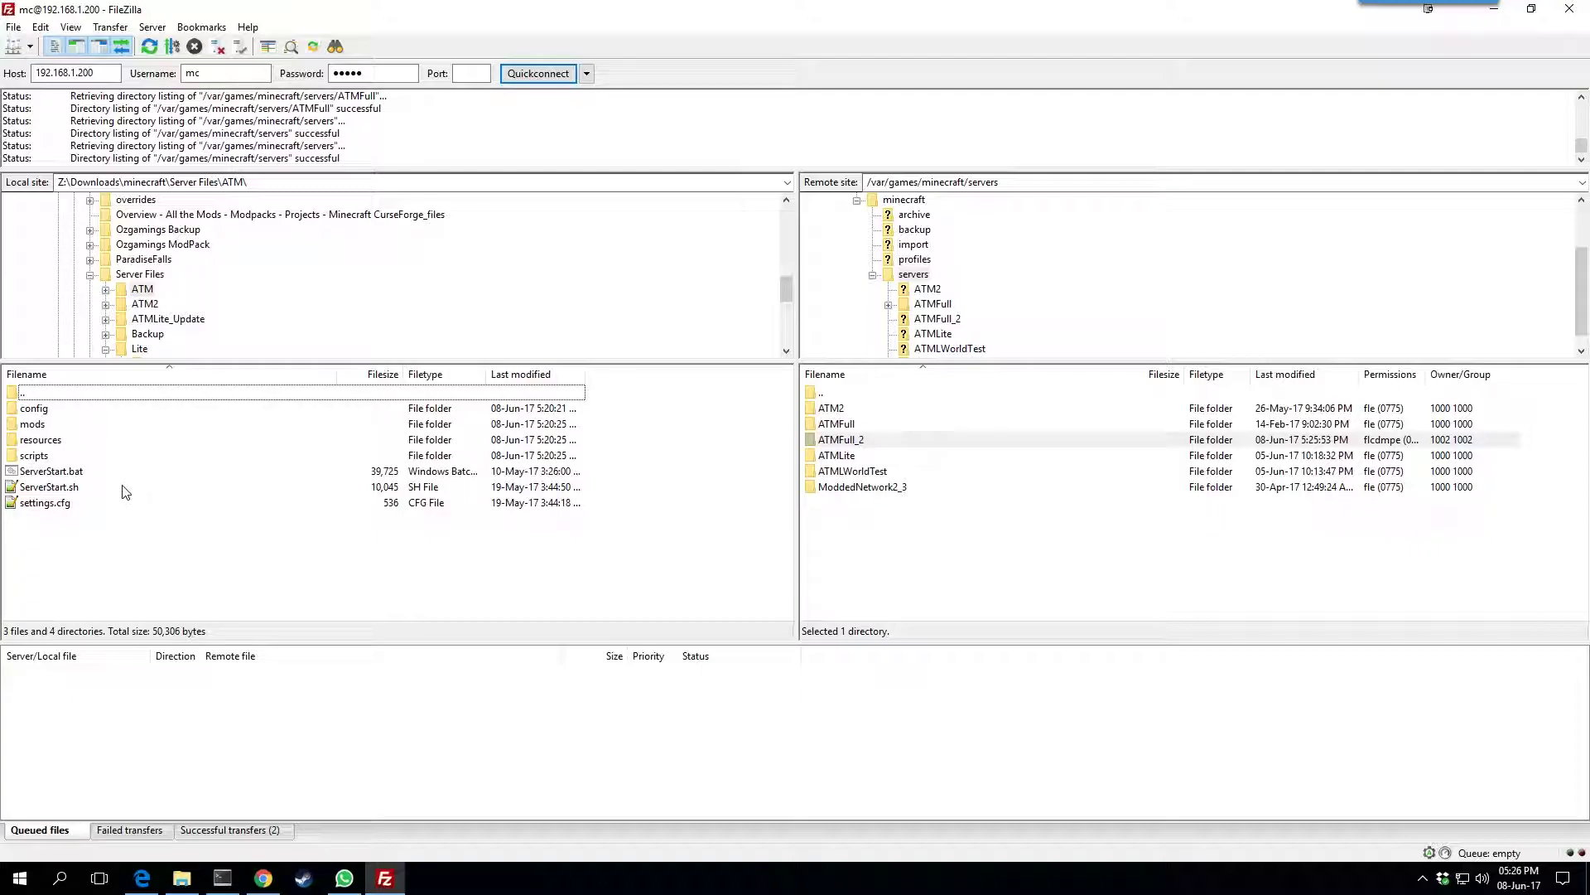
In SmartTTY, go into minecraft/servers and list the server folders with ls -al
{"action": "key", "text": "alt+Tab"}
{"action": "type", "text": "cd  minecraft"}
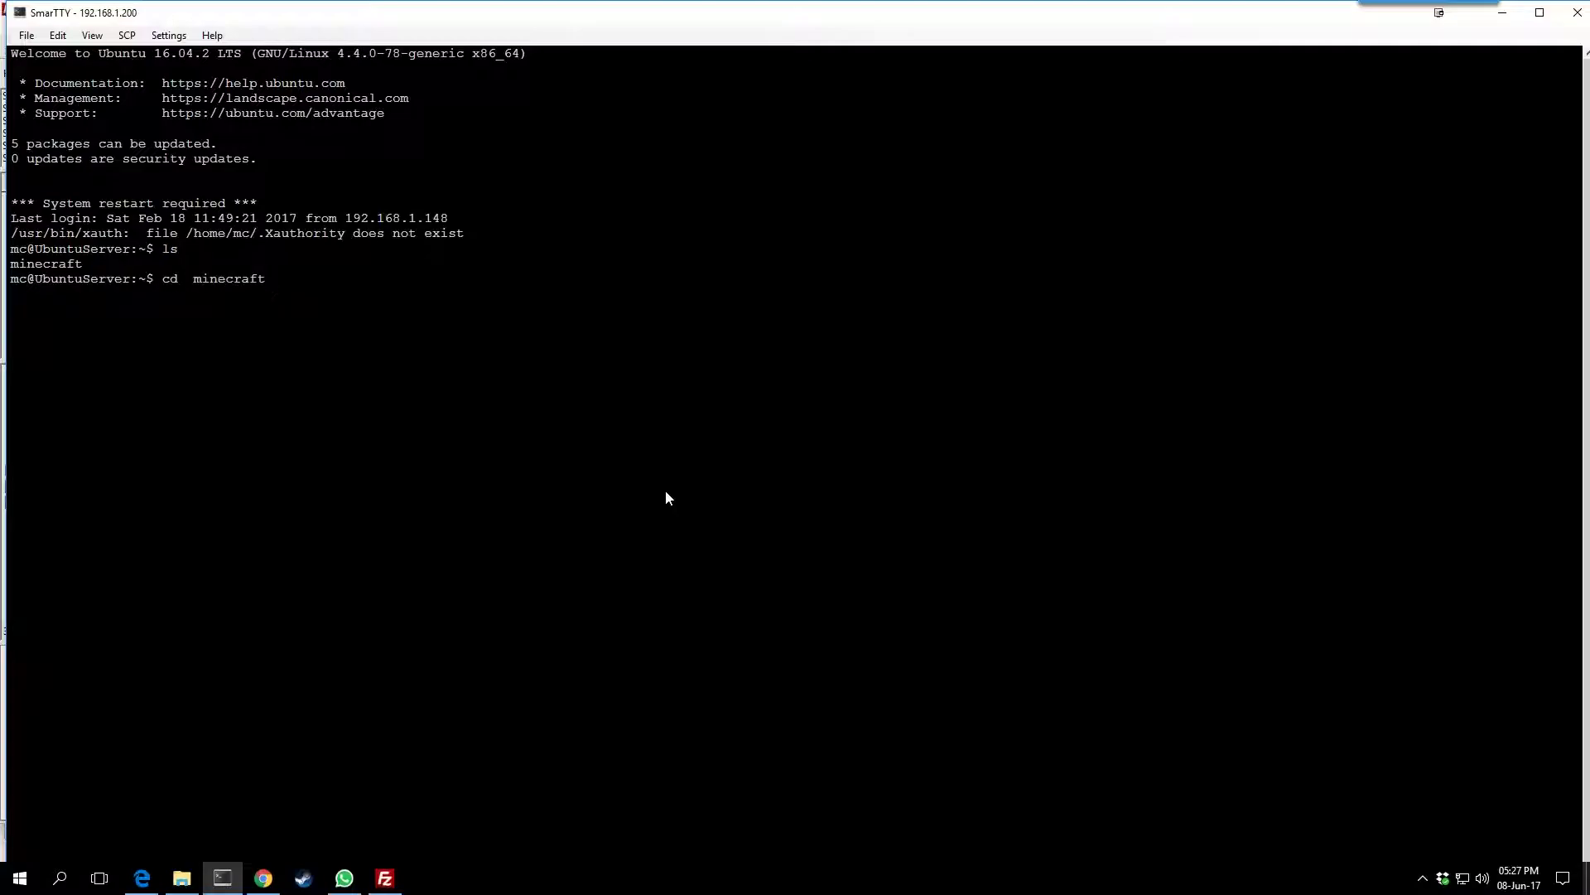
{"action": "key", "text": "Return"}
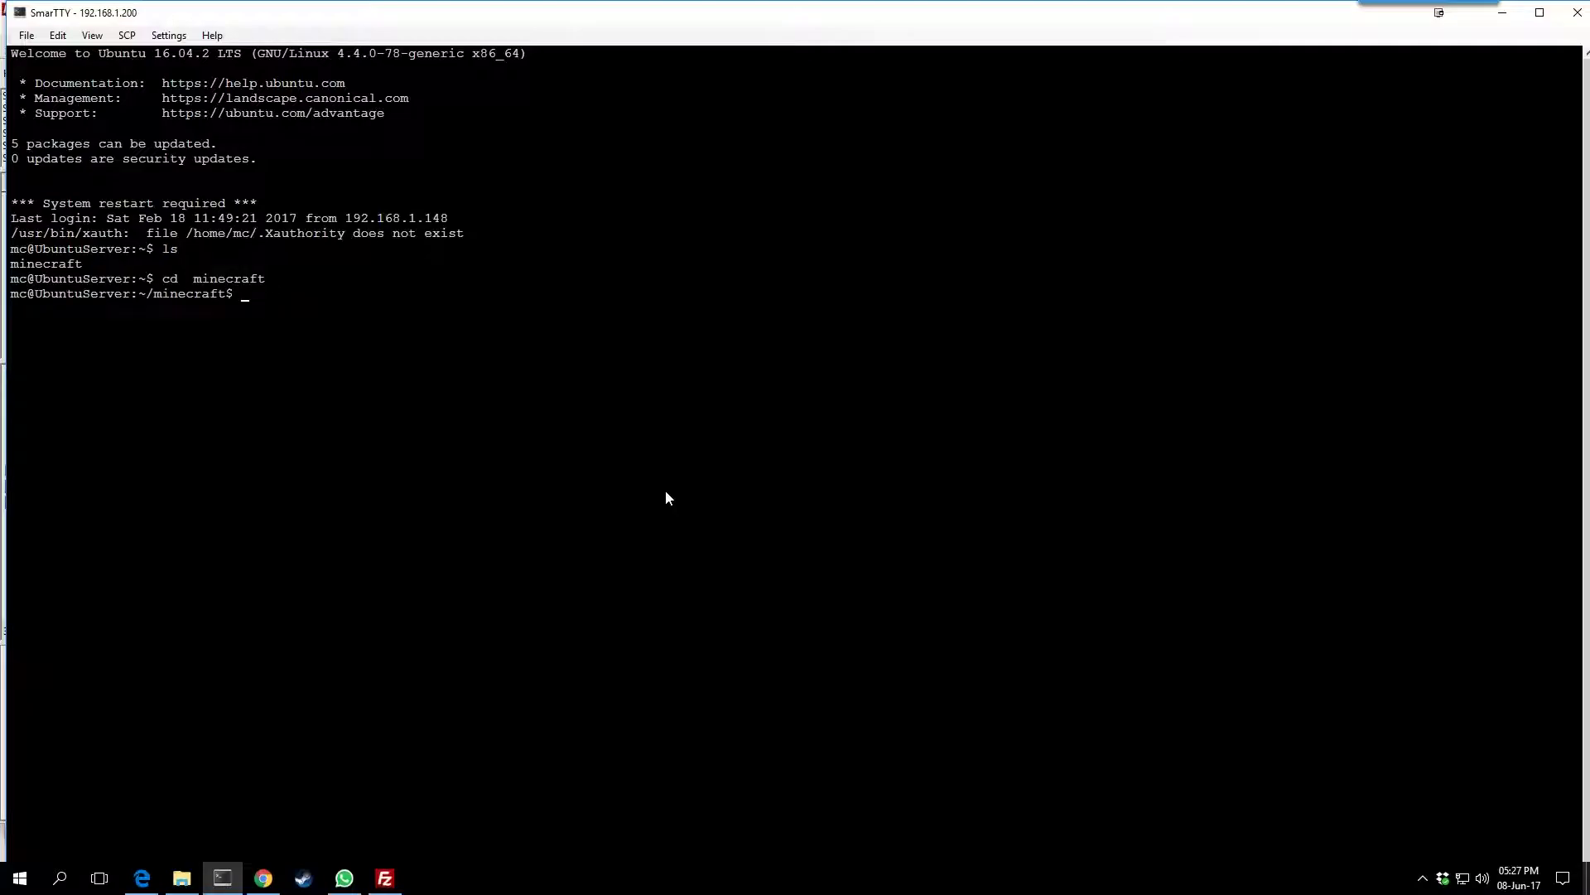
{"action": "type", "text": "ls"}
{"action": "key", "text": "Return"}
{"action": "type", "text": "ls -al"}
{"action": "key", "text": "Return"}
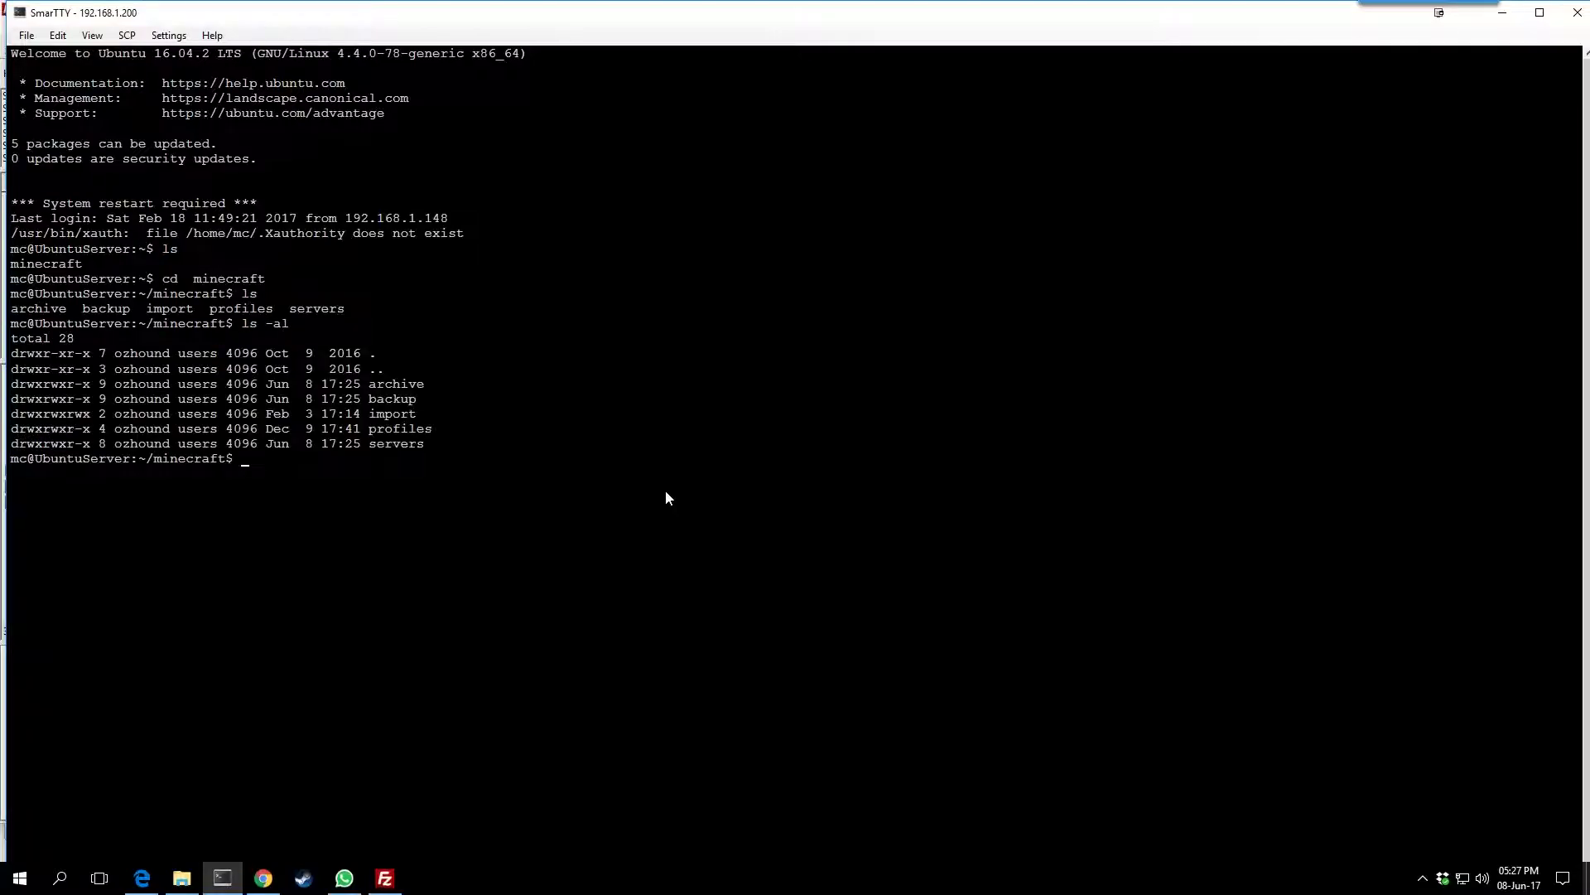
{"action": "type", "text": "cd servers"}
{"action": "key", "text": "Return"}
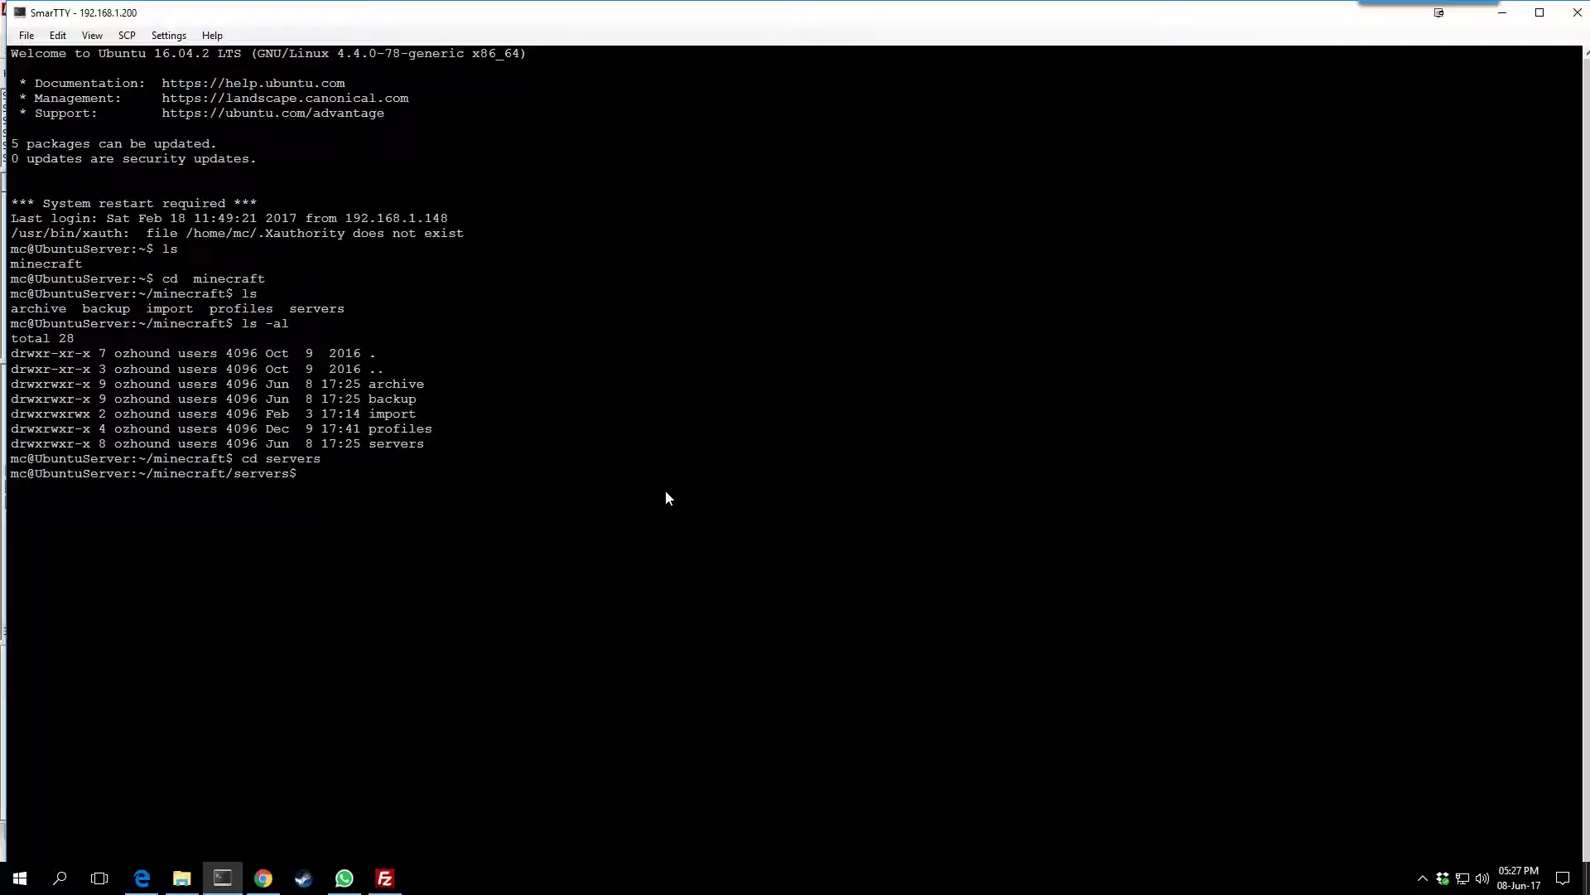
{"action": "type", "text": "ls -al"}
{"action": "key", "text": "Return"}
Enter ATMFull_2 and list its cron.config, server.config and server.properties in detail
{"action": "type", "text": "cd"}
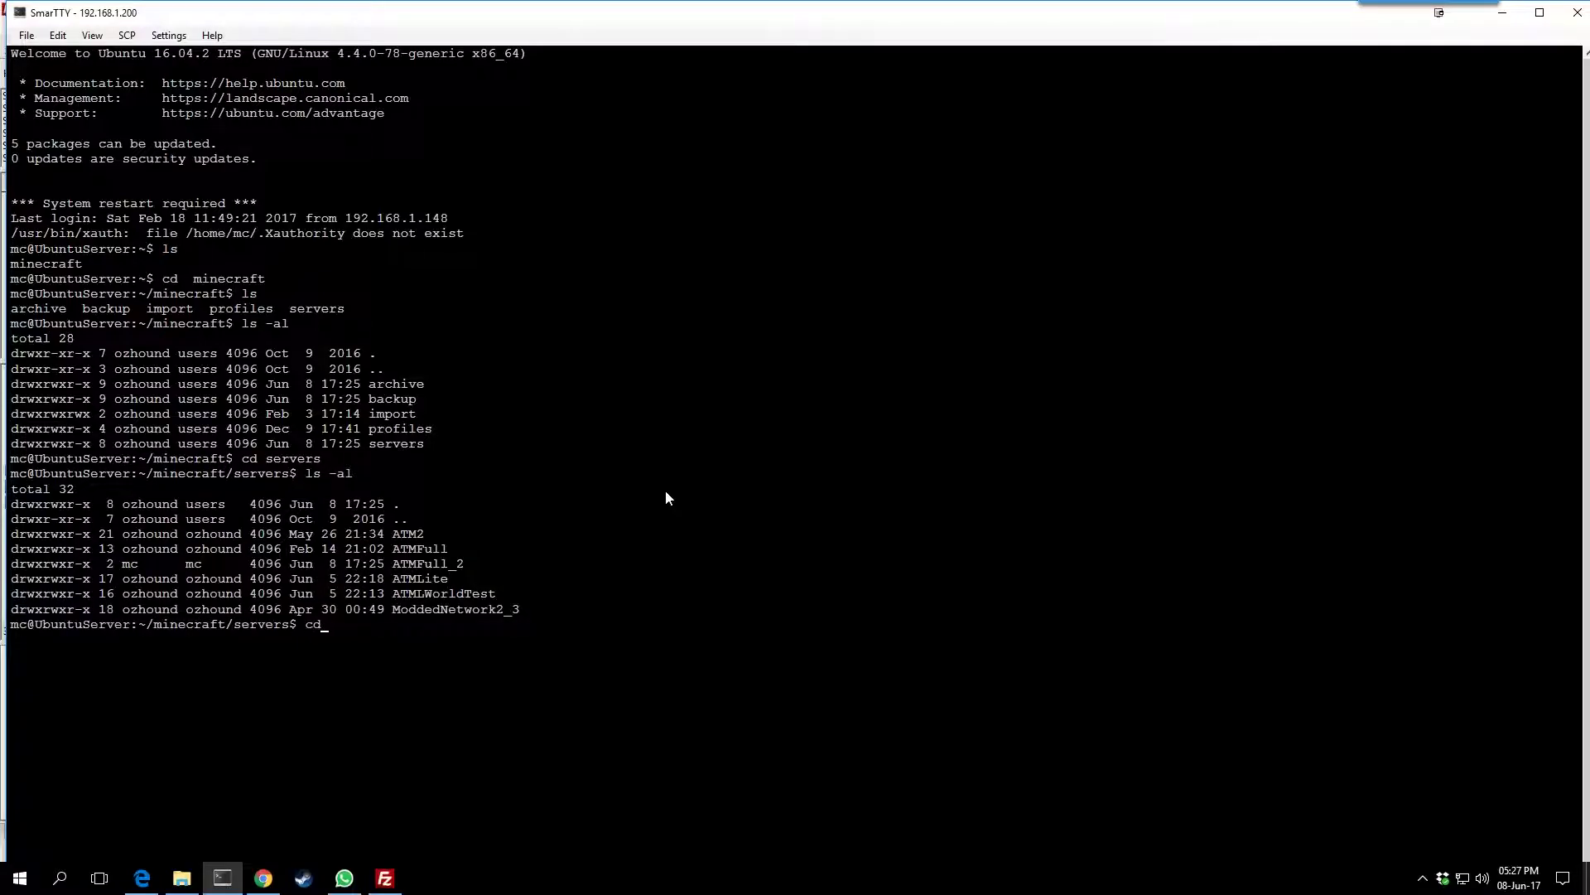
{"action": "type", "text": " ATMF"}
{"action": "key", "text": "Tab"}
{"action": "type", "text": "_"}
{"action": "key", "text": "Tab"}
{"action": "key", "text": "Return"}
{"action": "type", "text": "ls"}
{"action": "key", "text": "Return"}
{"action": "type", "text": "ls -al"}
{"action": "key", "text": "Return"}
{"action": "type", "text": "bash"}
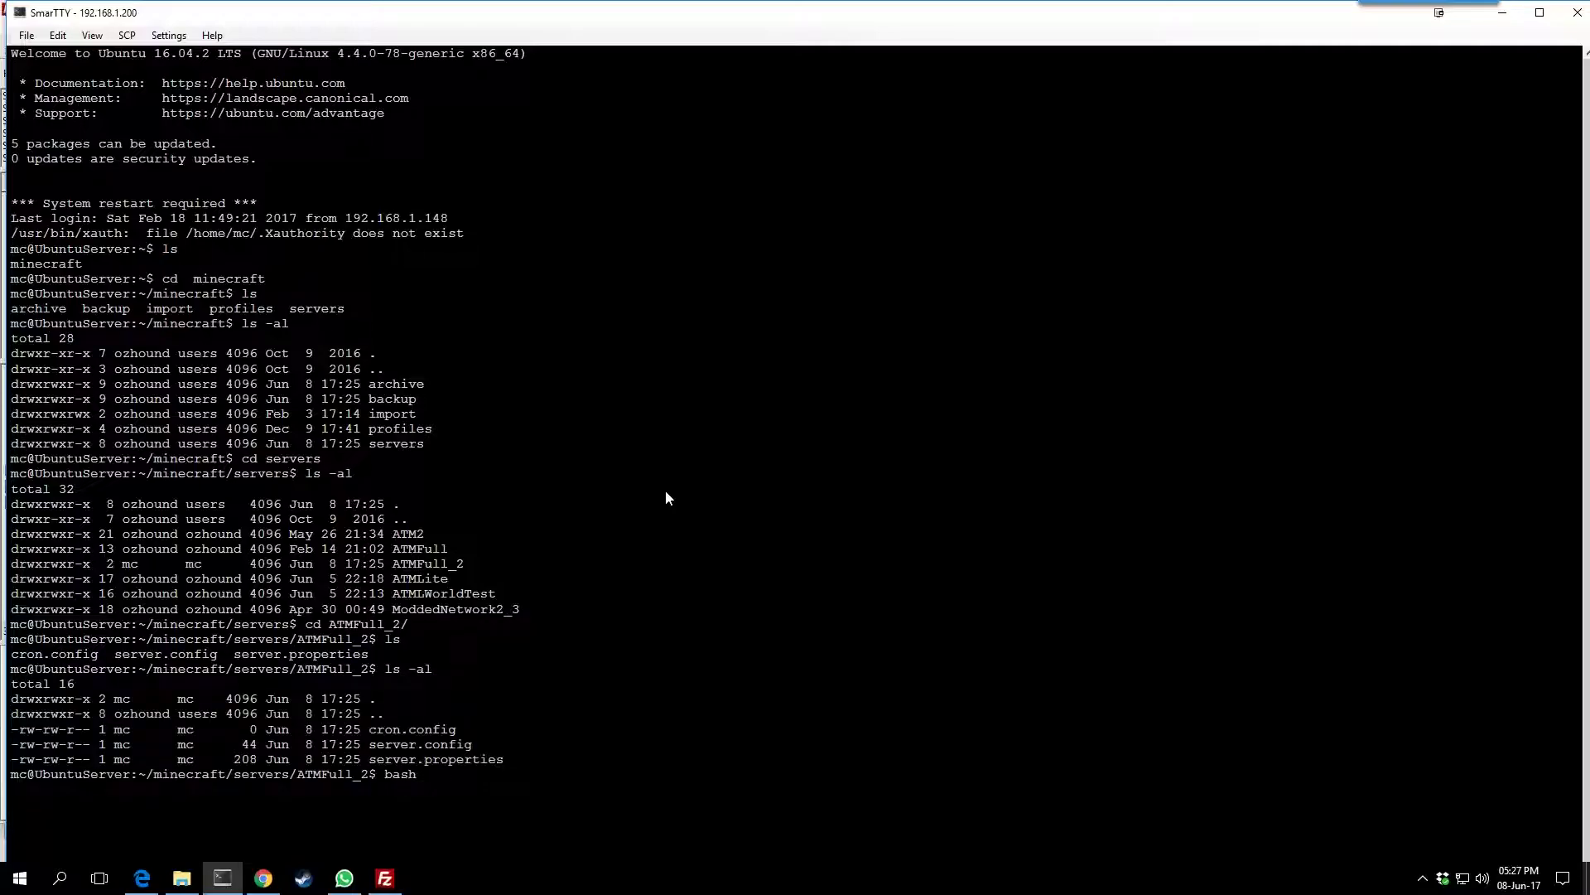
{"action": "key", "text": "BackSpace"}
{"action": "key", "text": "BackSpace"}
{"action": "key", "text": "BackSpace"}
{"action": "key", "text": "BackSpace"}
Upload the local config, mods, resources, scripts, ServerStart and settings.cfg files into remote ATMFull_2
{"action": "left_click", "coordinate": [385, 878]}
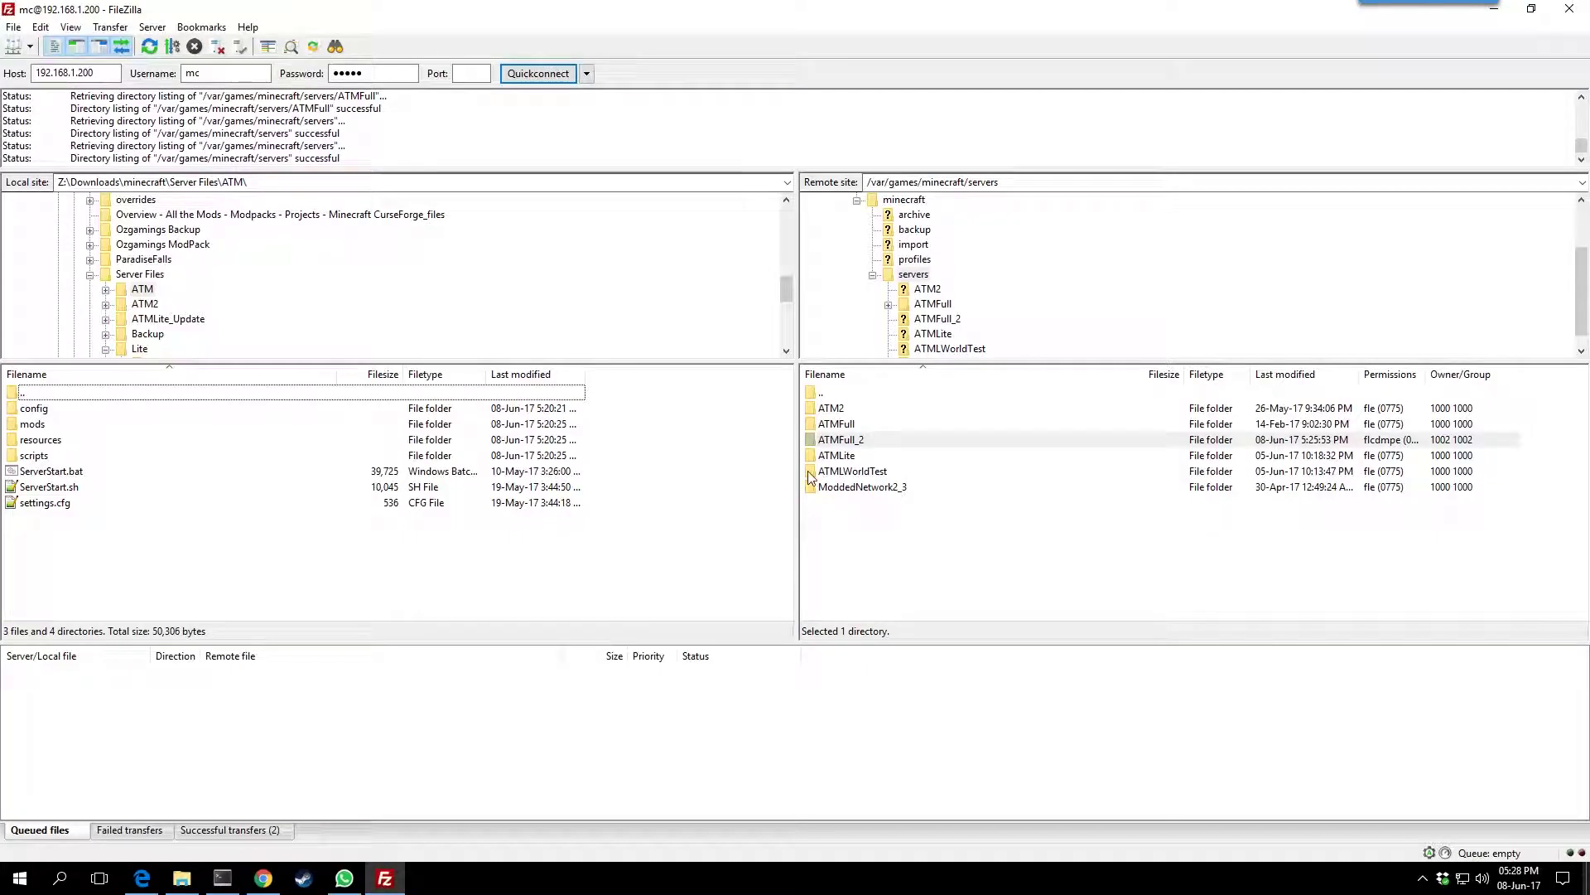
{"action": "left_click", "coordinate": [32, 409]}
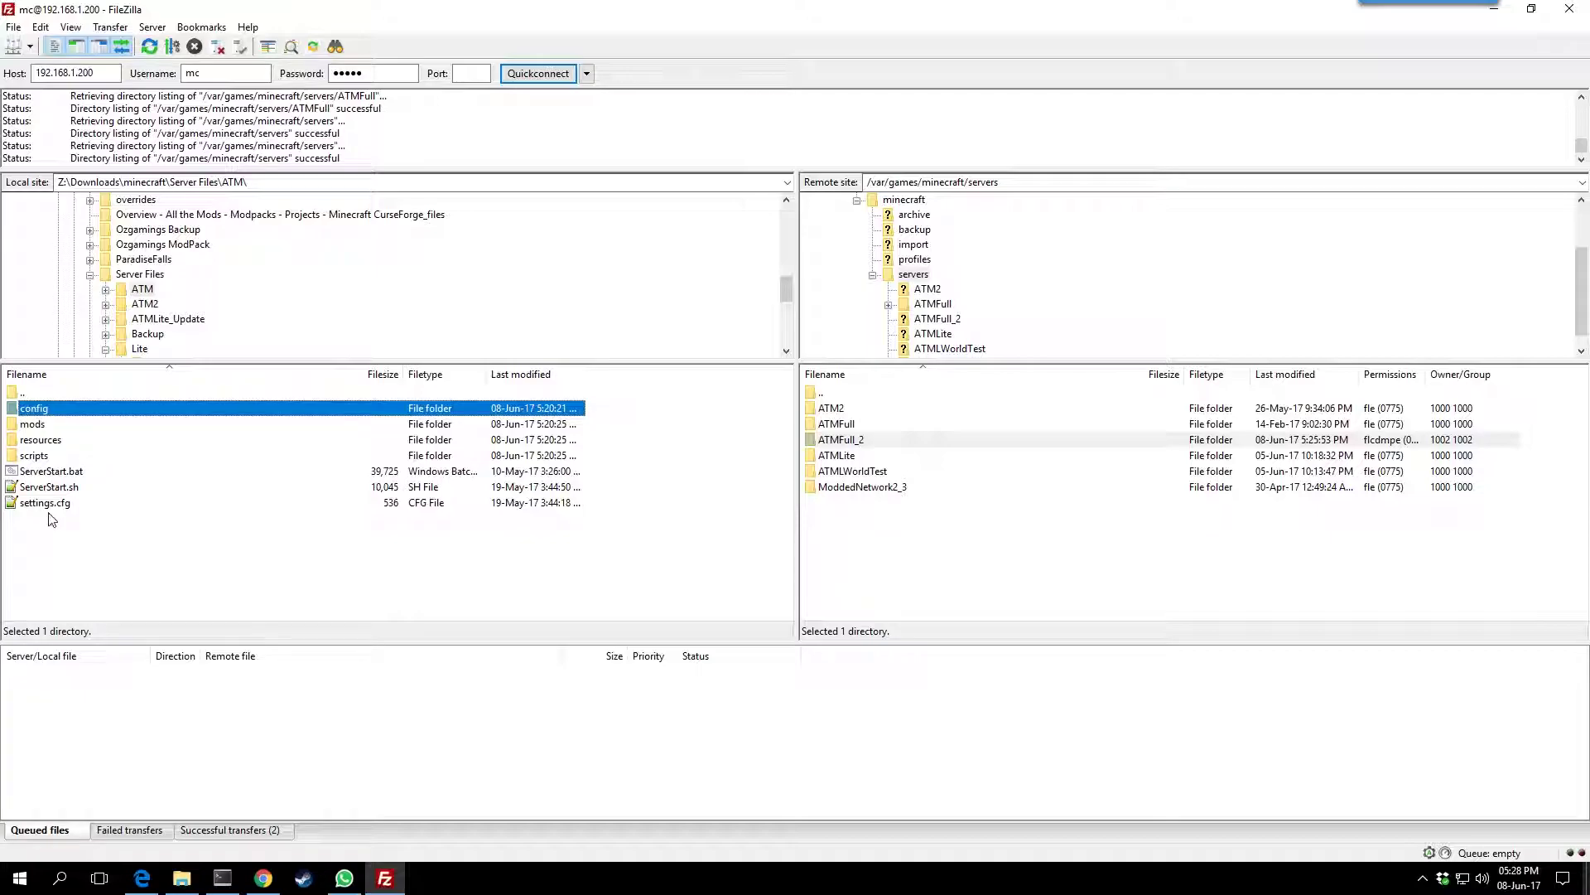
{"action": "left_click", "coordinate": [49, 505], "text": "shift"}
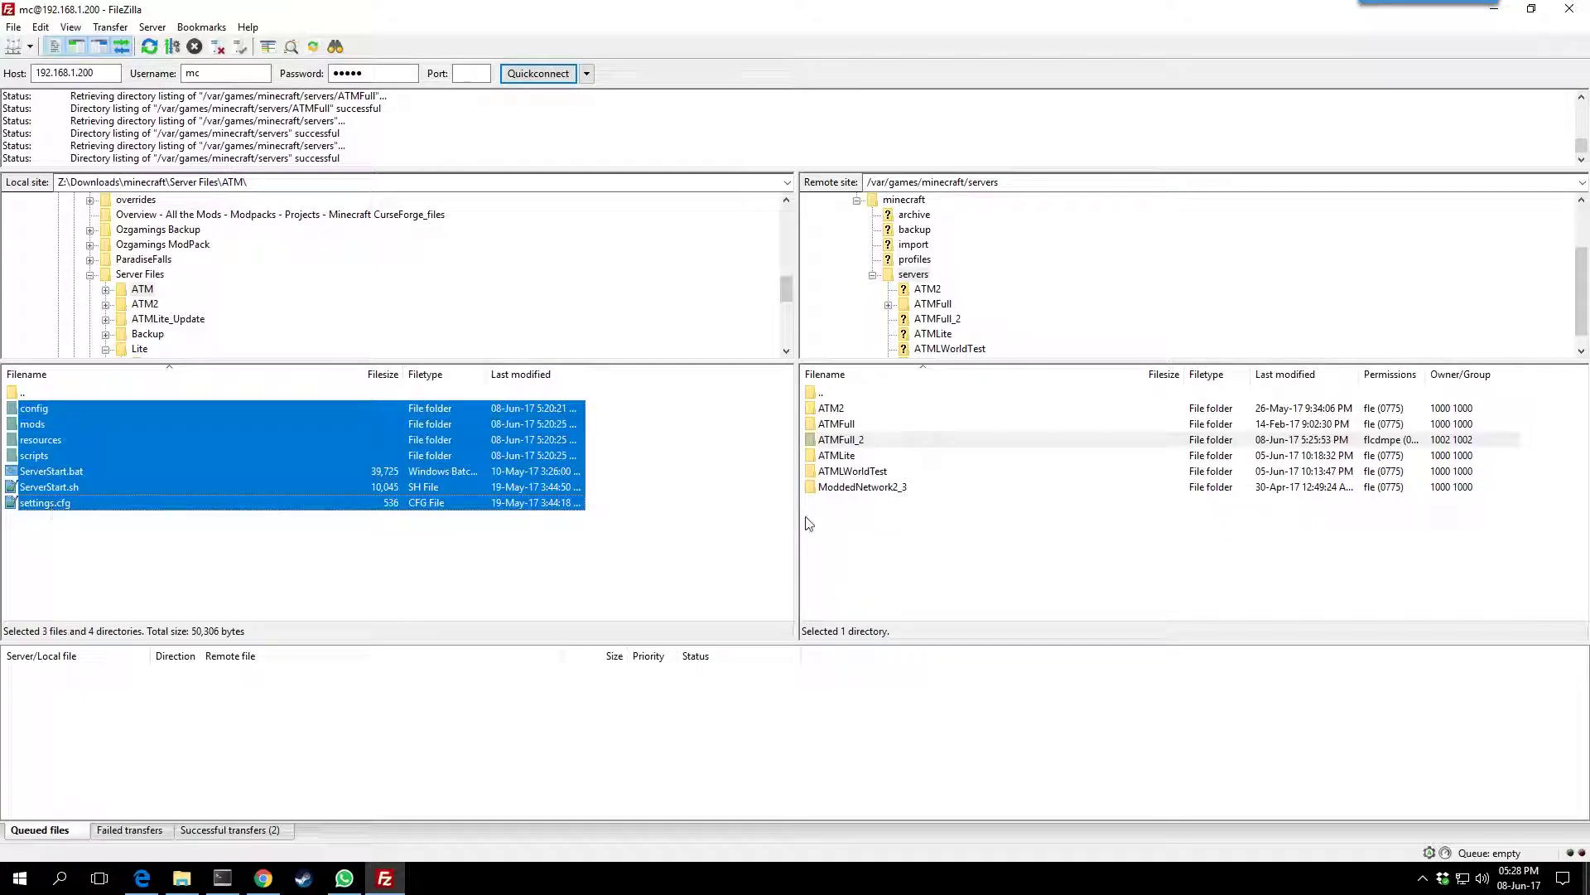
{"action": "double_click", "coordinate": [844, 440]}
{"action": "left_click_drag", "start_coordinate": [31, 450], "coordinate": [942, 507]}
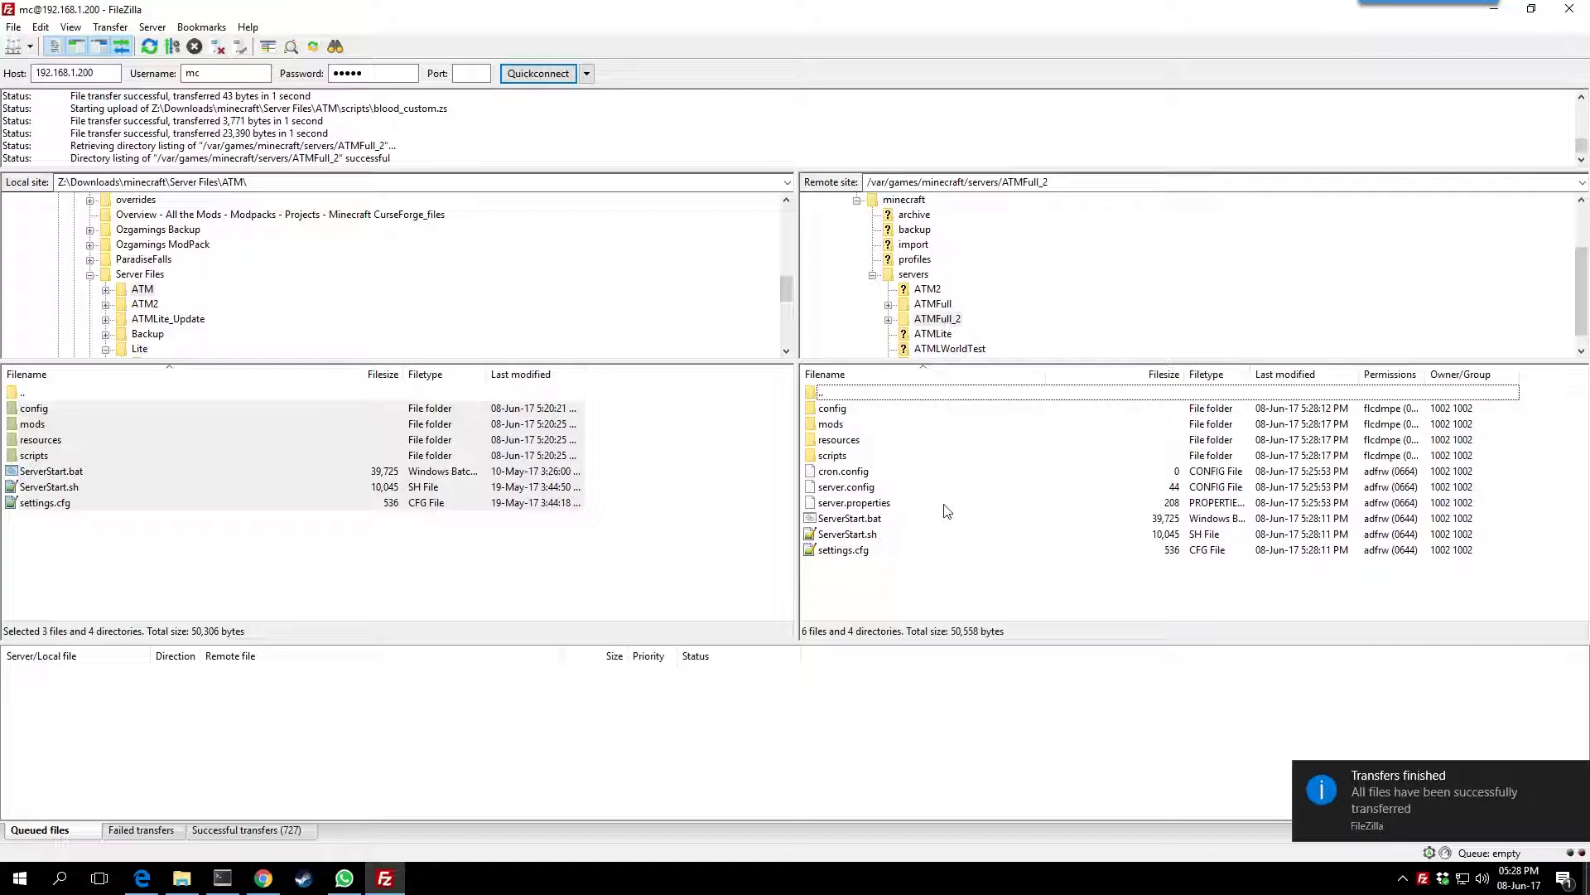
Minimize FileZilla, list ATMFull_2's uploaded files with ls -al, and maximize the terminal
{"action": "left_click", "coordinate": [1494, 10]}
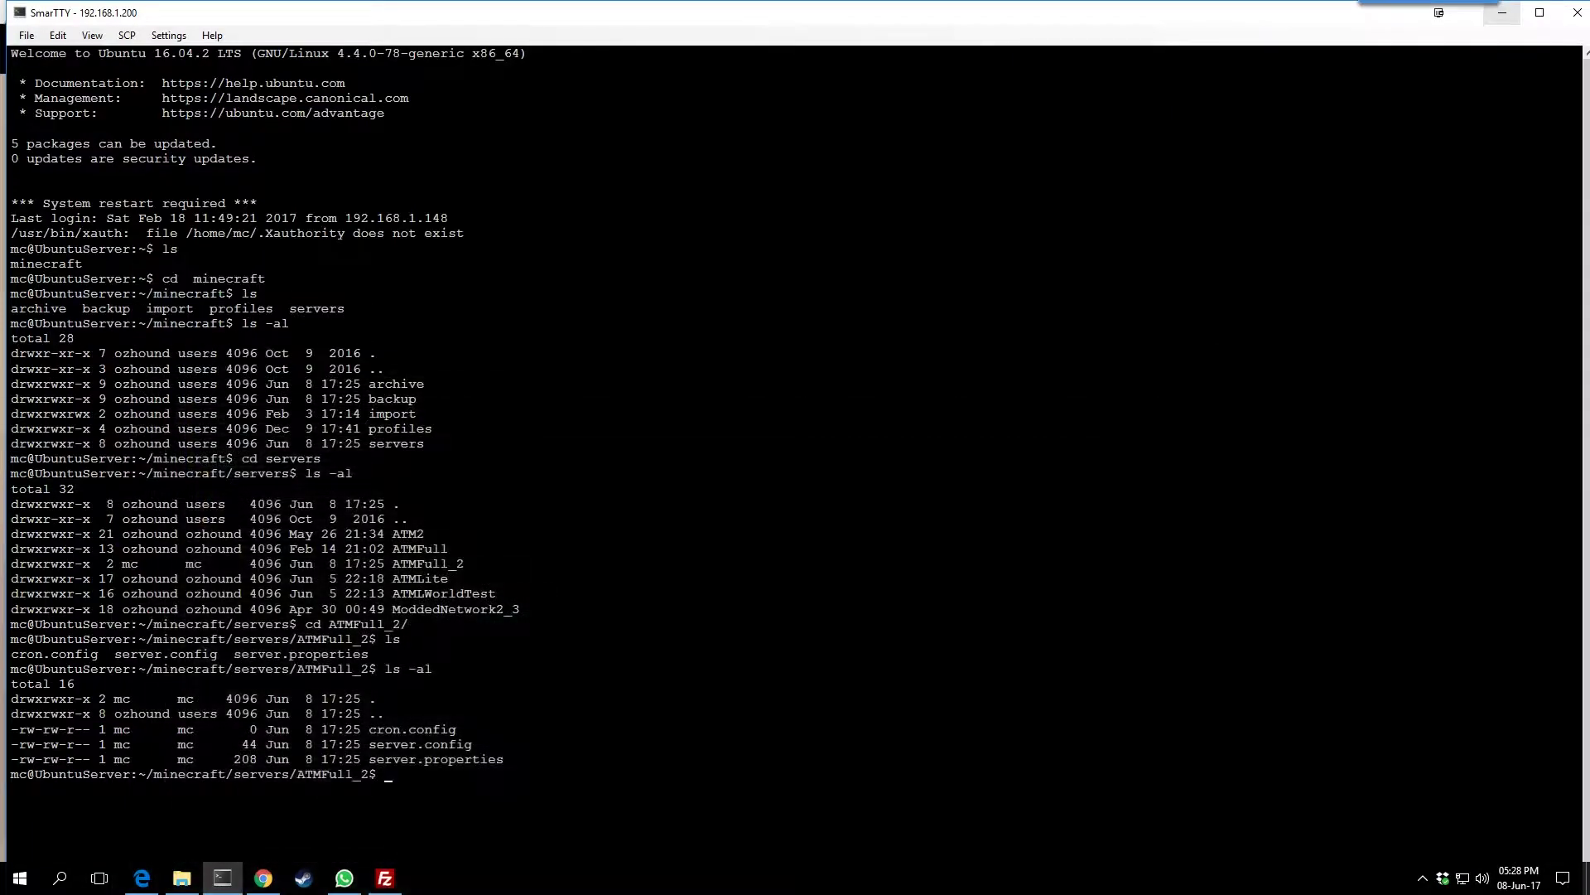
{"action": "type", "text": "ls -al"}
{"action": "key", "text": "Return"}
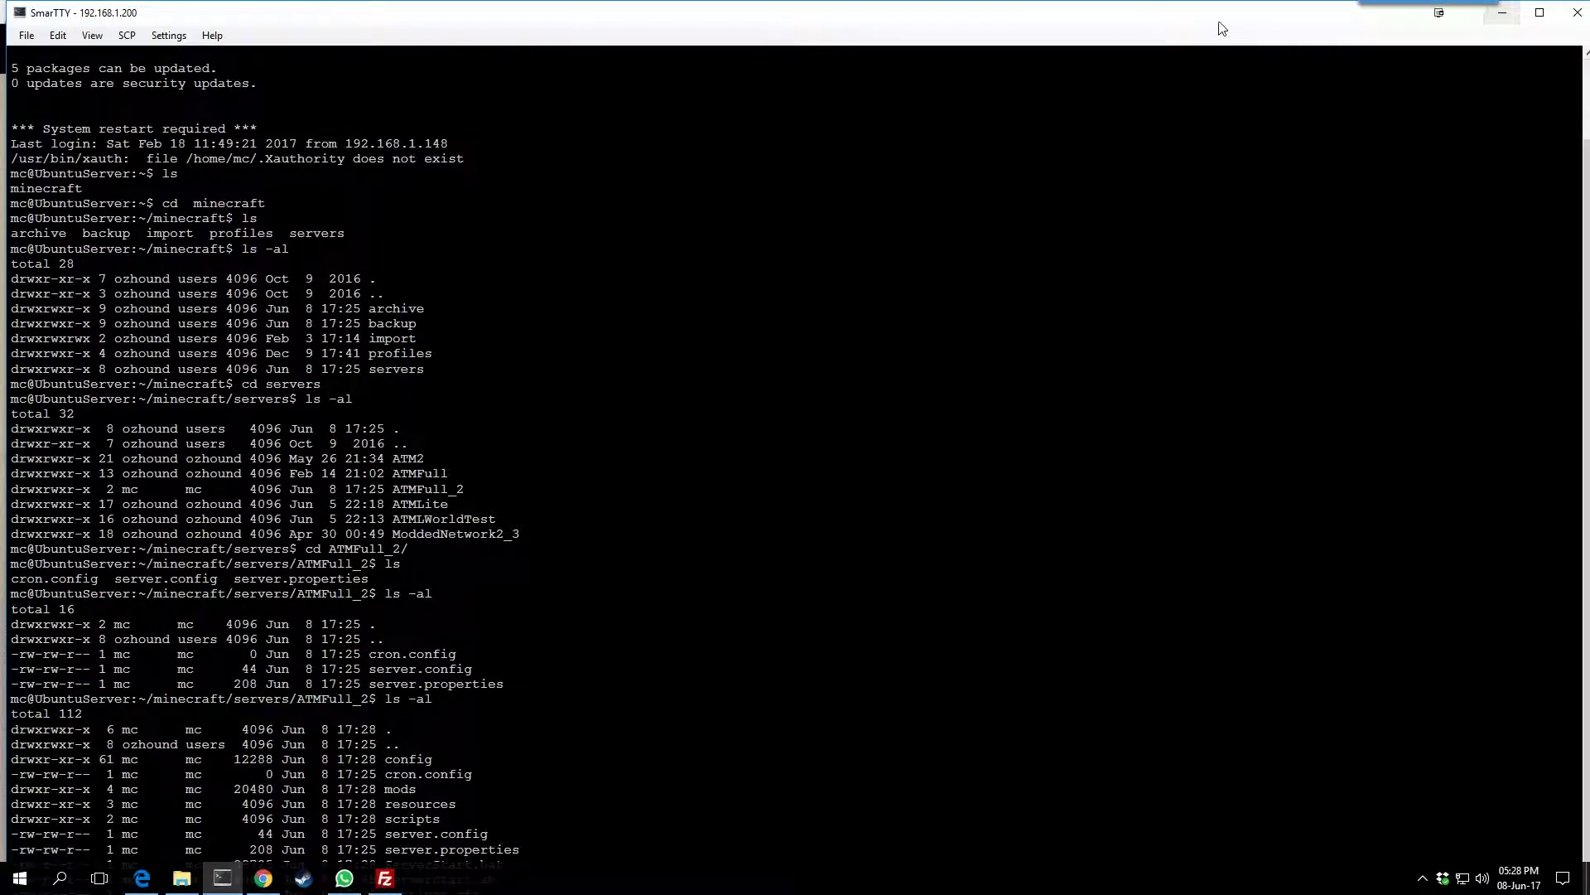
{"action": "double_click", "coordinate": [1222, 21]}
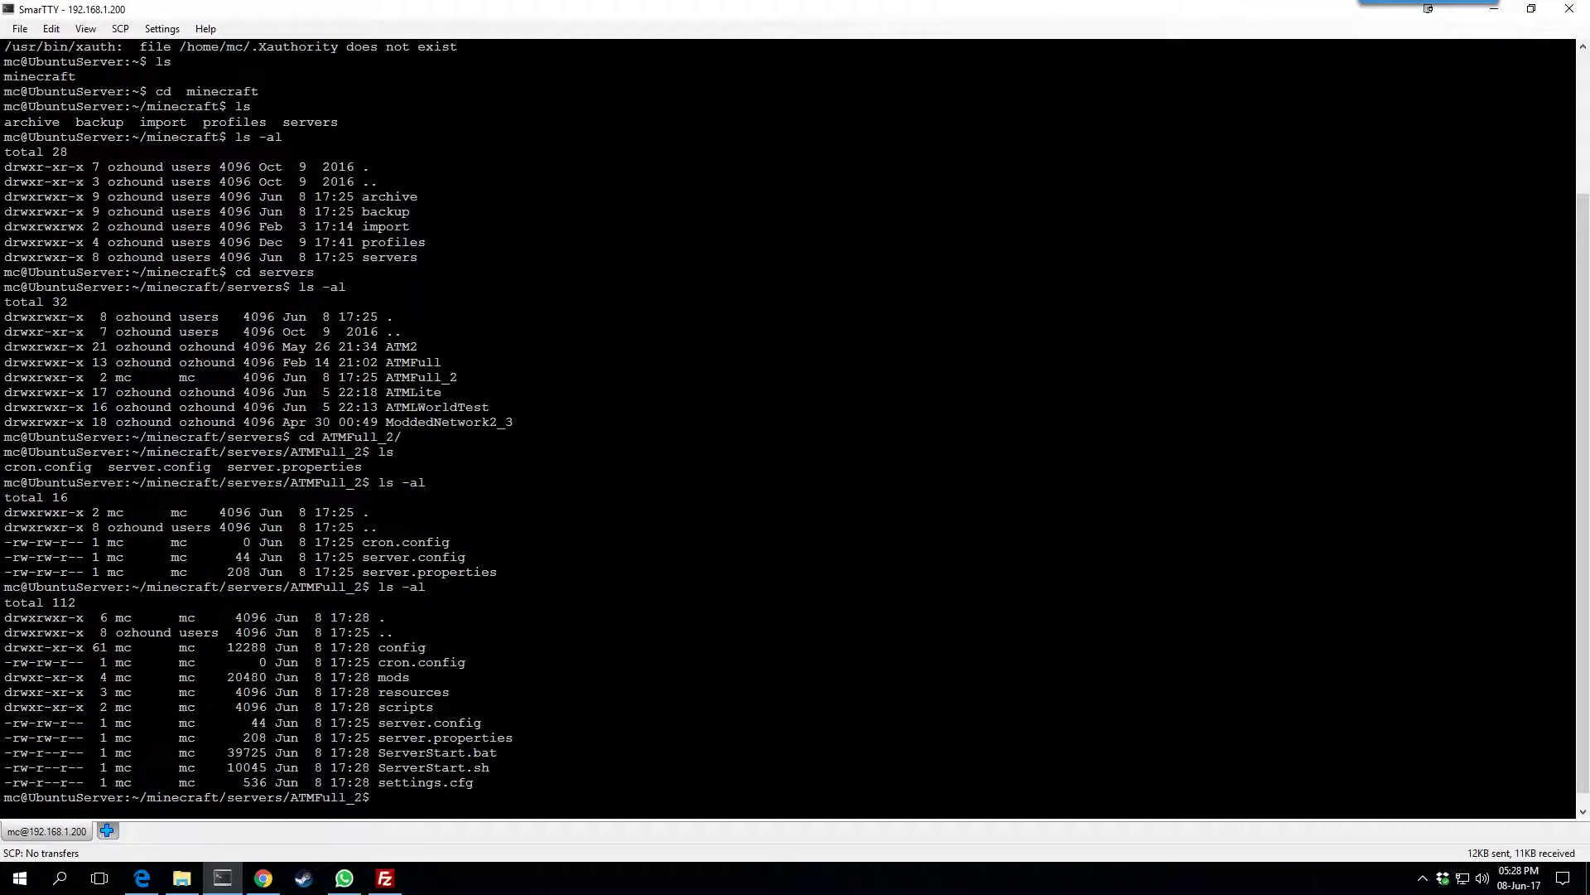
Run bash ServerStart.sh, answer y to force re-install, and cancel the restart with Ctrl+C
{"action": "type", "text": "bash S"}
{"action": "key", "text": "Tab"}
{"action": "type", "text": "sh"}
{"action": "key", "text": "Return"}
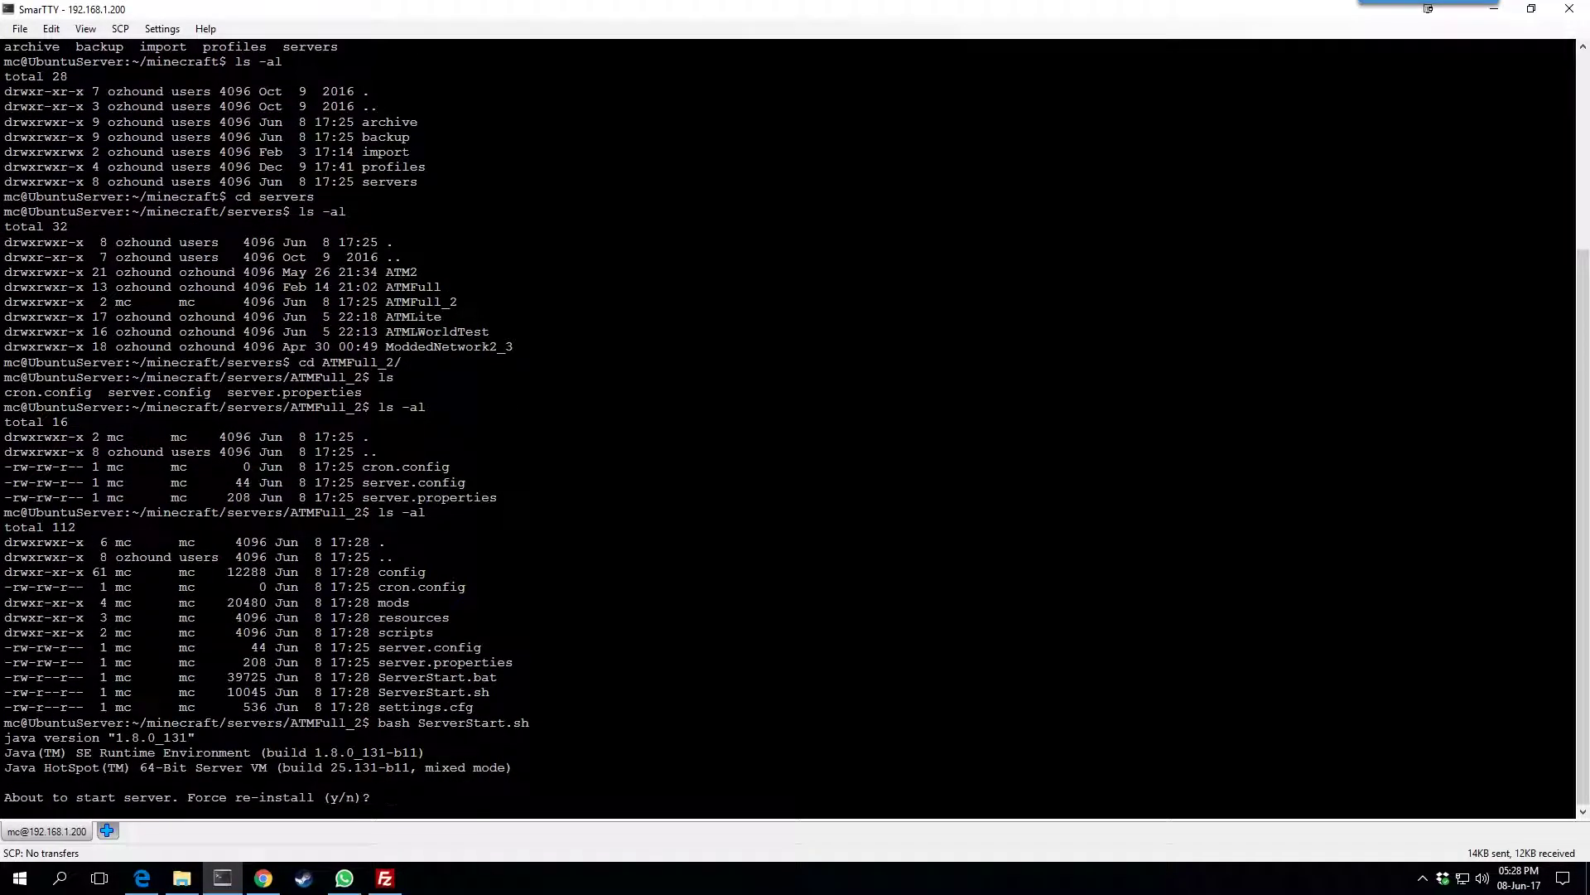
{"action": "type", "text": "y"}
{"action": "key", "text": "Return"}
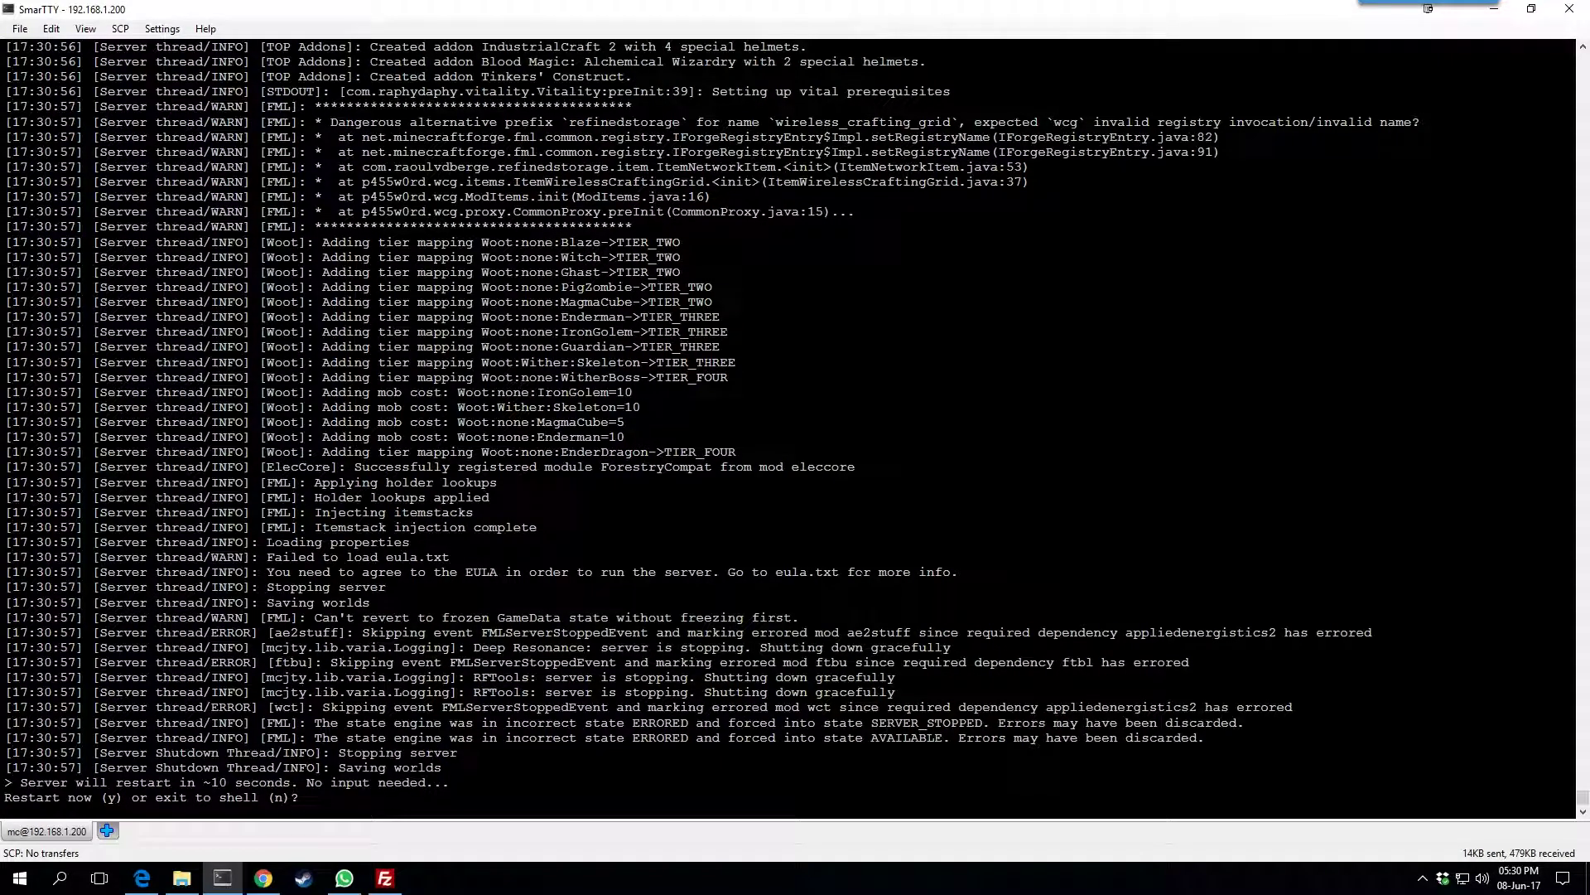
{"action": "key", "text": "ctrl+c"}
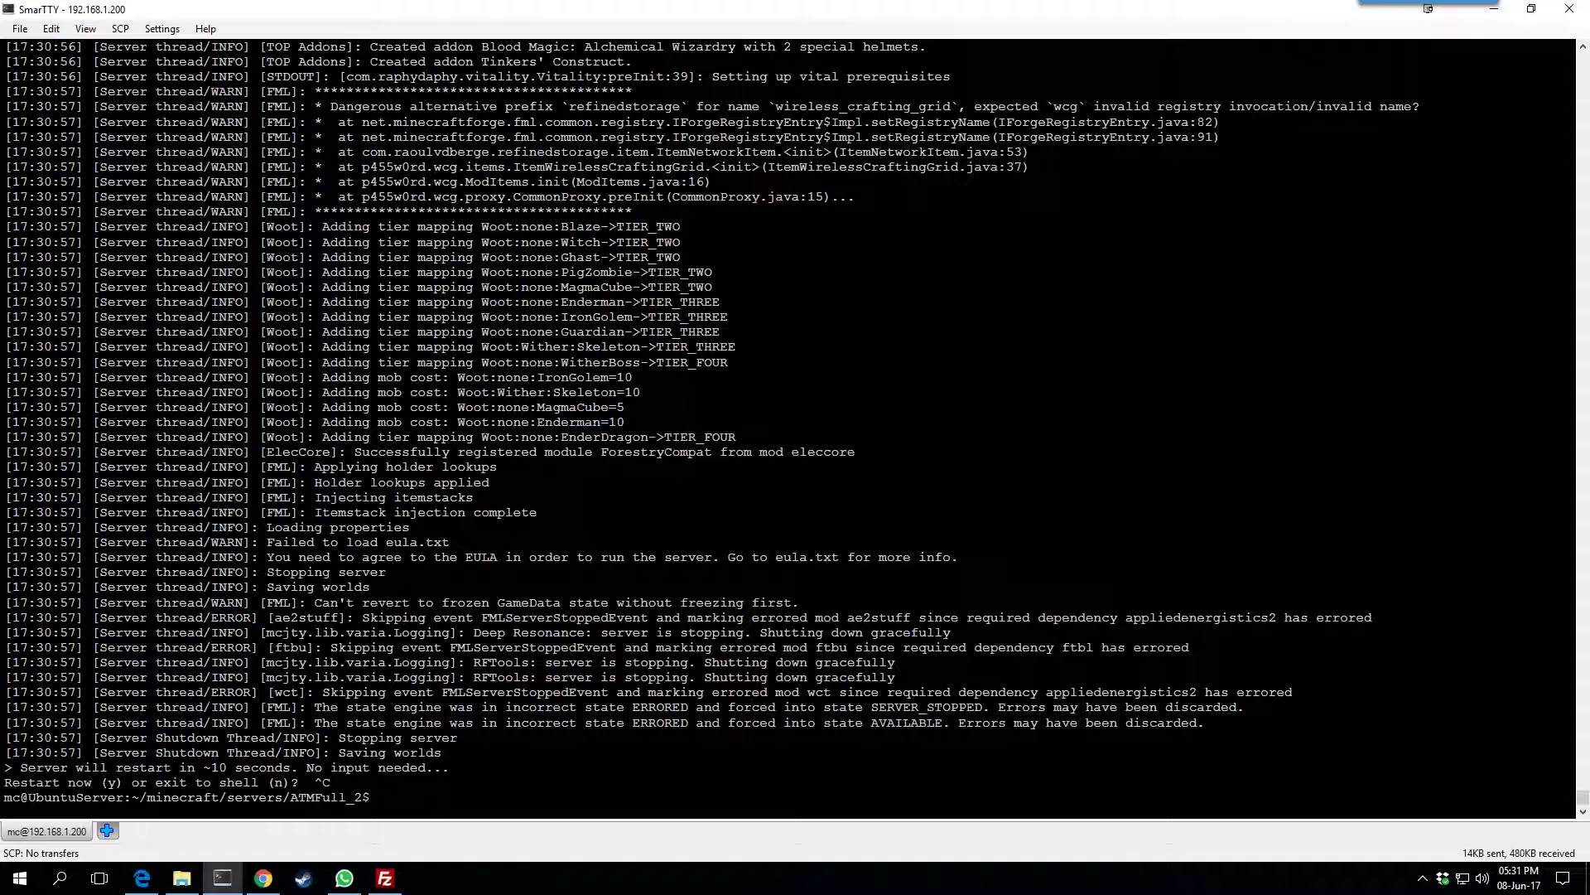
List the folder again to see the installed files, and begin opening eula.txt in nano
{"action": "left_click", "coordinate": [386, 880]}
{"action": "left_click", "coordinate": [391, 884]}
{"action": "type", "text": "ls -al"}
{"action": "key", "text": "Return"}
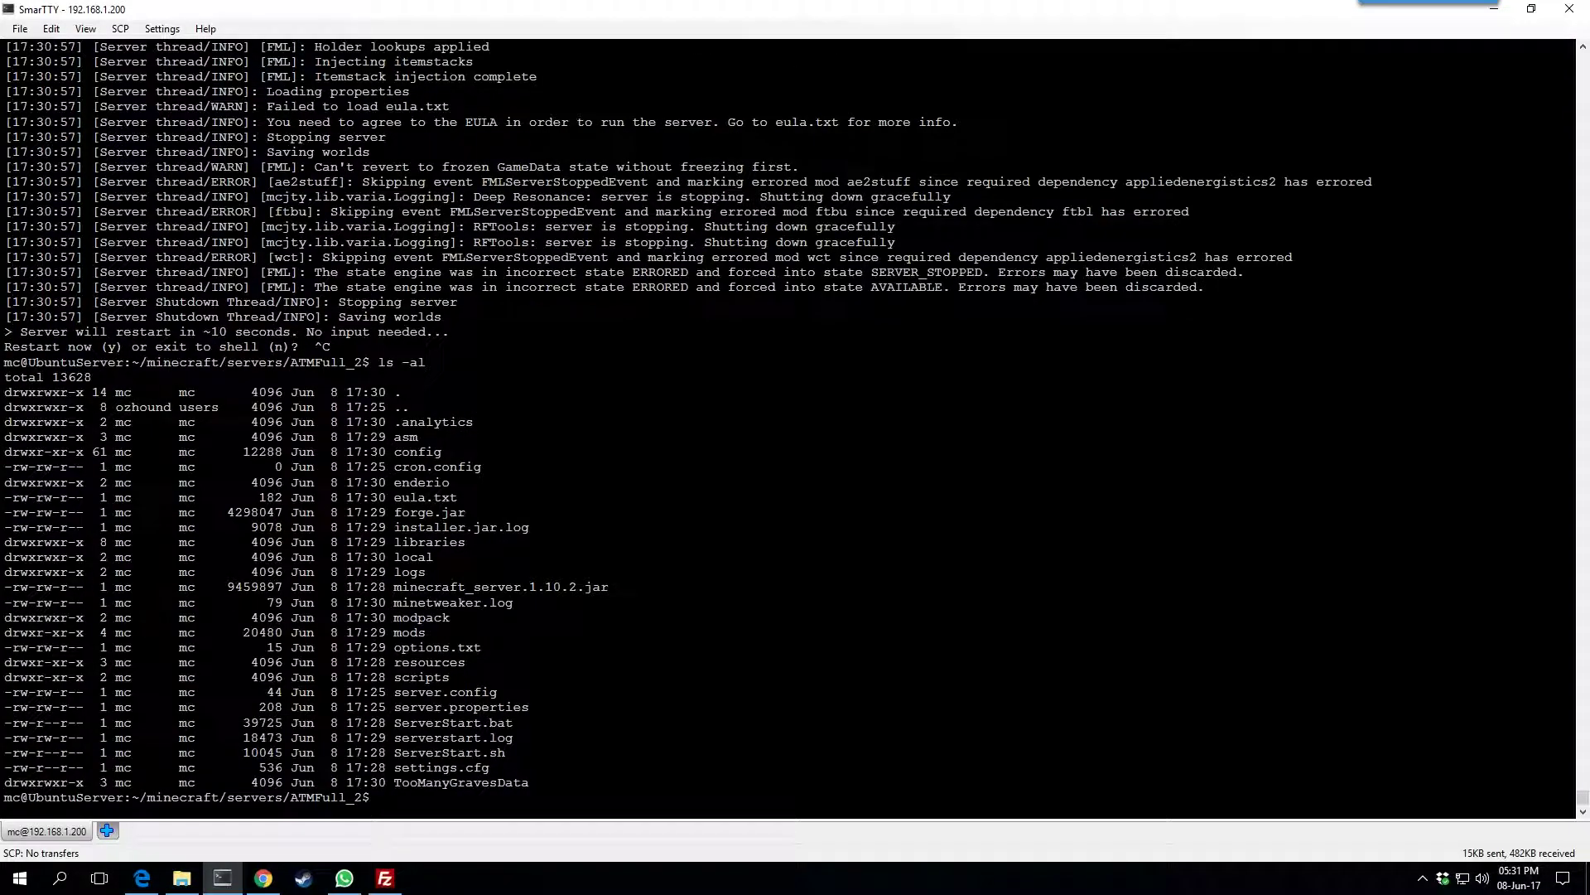
{"action": "type", "text": "nano eula.,t"}
Open eula.txt in nano, change eula=false to eula=true, and save with Ctrl+X, Y
{"action": "key", "text": "BackSpace"}
{"action": "key", "text": "BackSpace"}
{"action": "type", "text": "txt"}
{"action": "key", "text": "Return"}
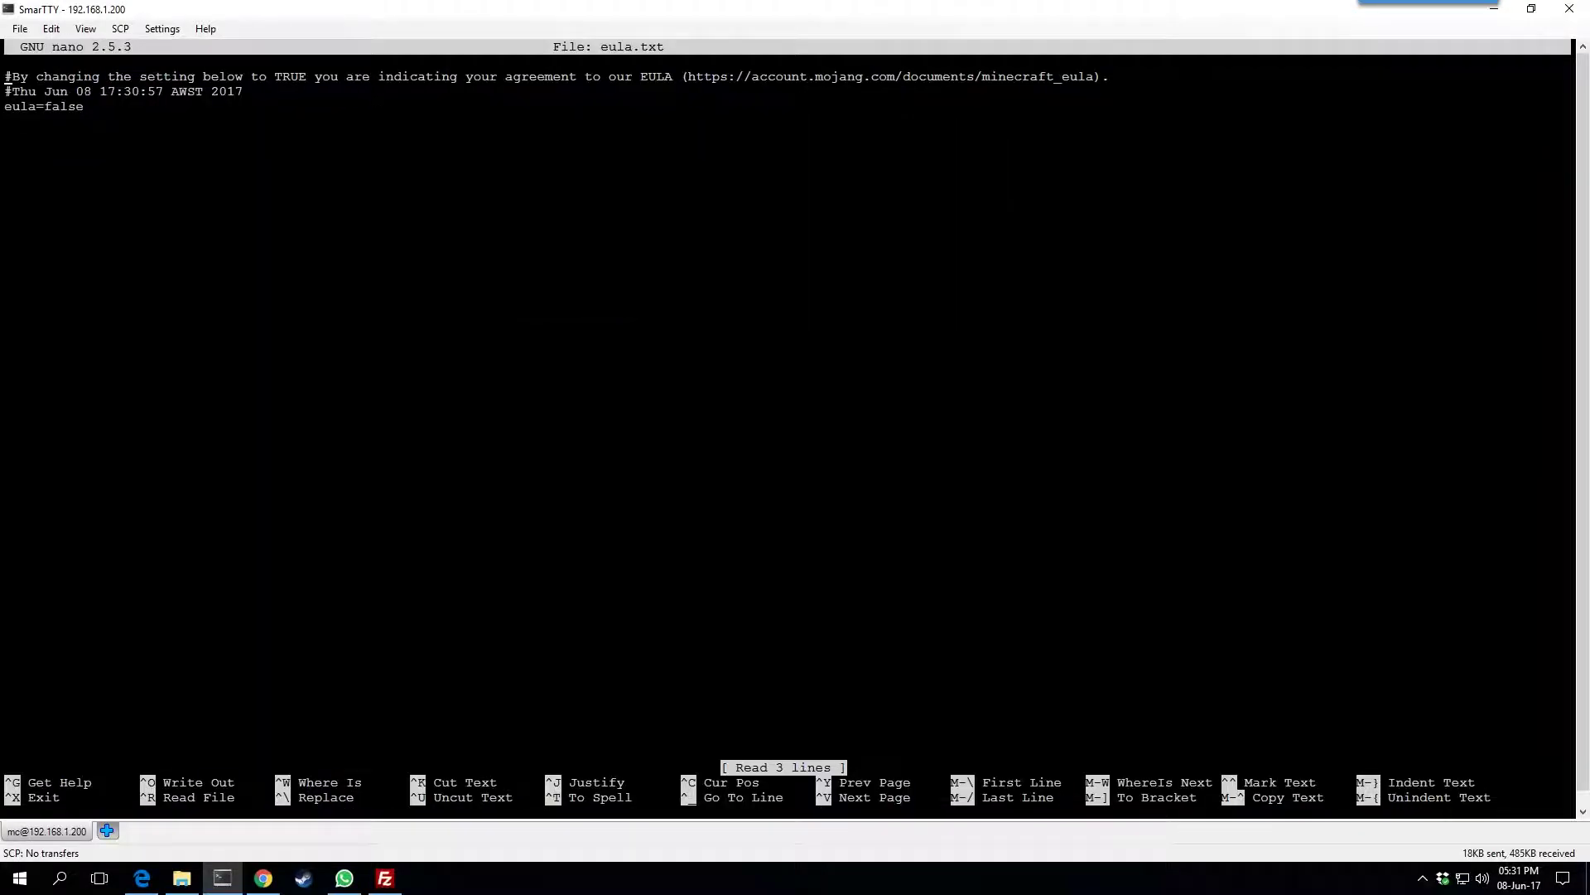
{"action": "key", "text": "End"}
{"action": "key", "text": "BackSpace"}
{"action": "key", "text": "BackSpace"}
{"action": "key", "text": "BackSpace"}
{"action": "key", "text": "BackSpace"}
{"action": "key", "text": "BackSpace"}
{"action": "type", "text": "true"}
{"action": "key", "text": "ctrl+x"}
{"action": "key", "text": "y"}
{"action": "key", "text": "Return"}
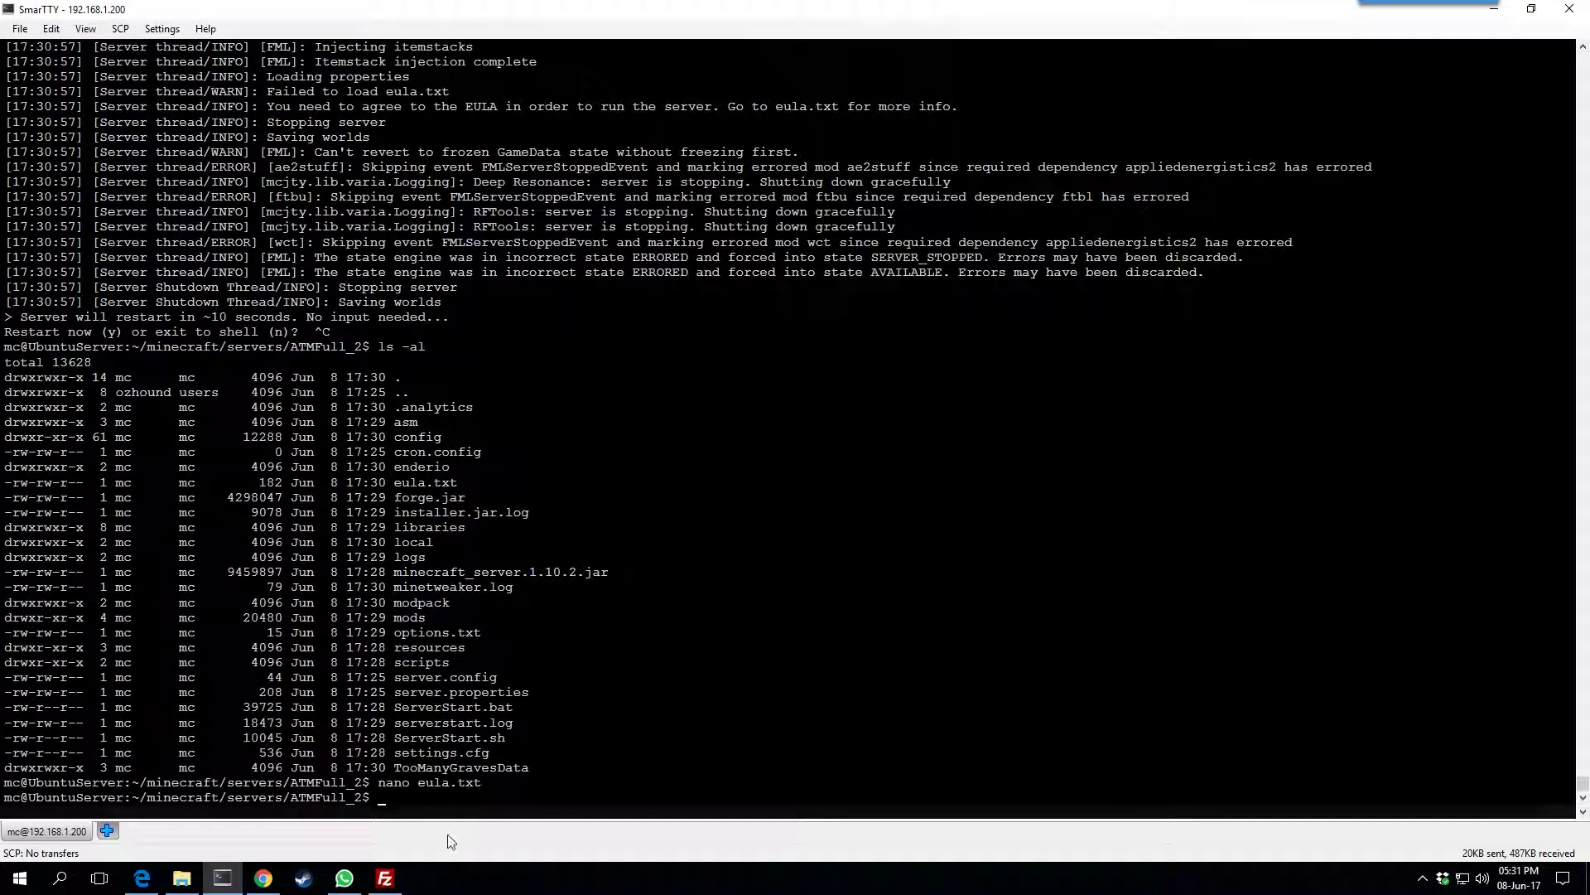
Try to start ATMFull_2 from MineOS's EULA dialog, then open its server status page
{"action": "left_click", "coordinate": [263, 879]}
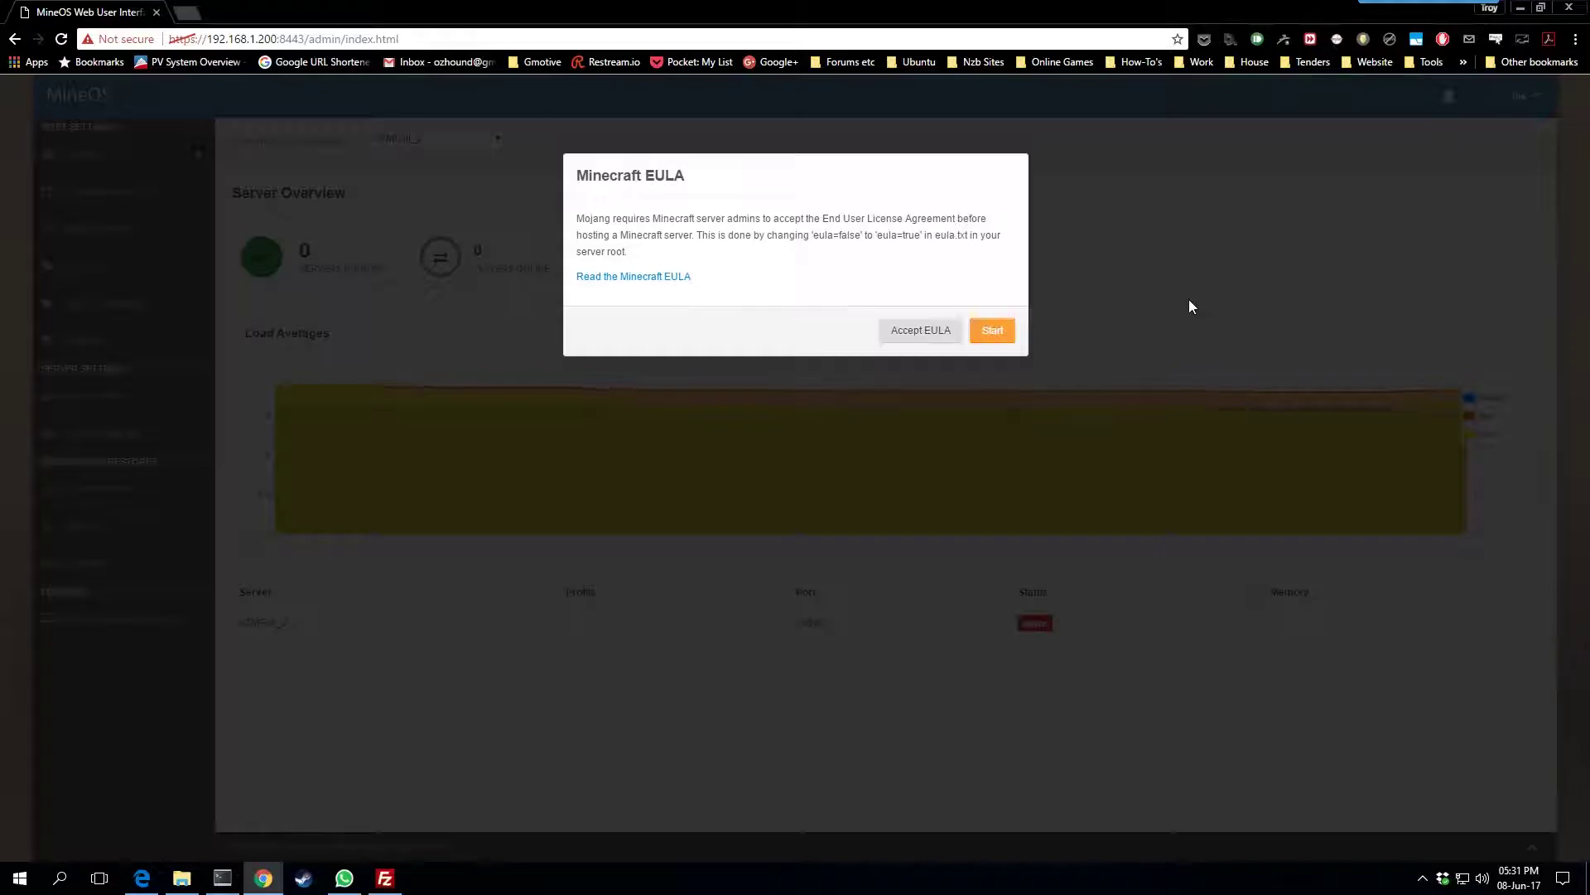
{"action": "left_click", "coordinate": [990, 331]}
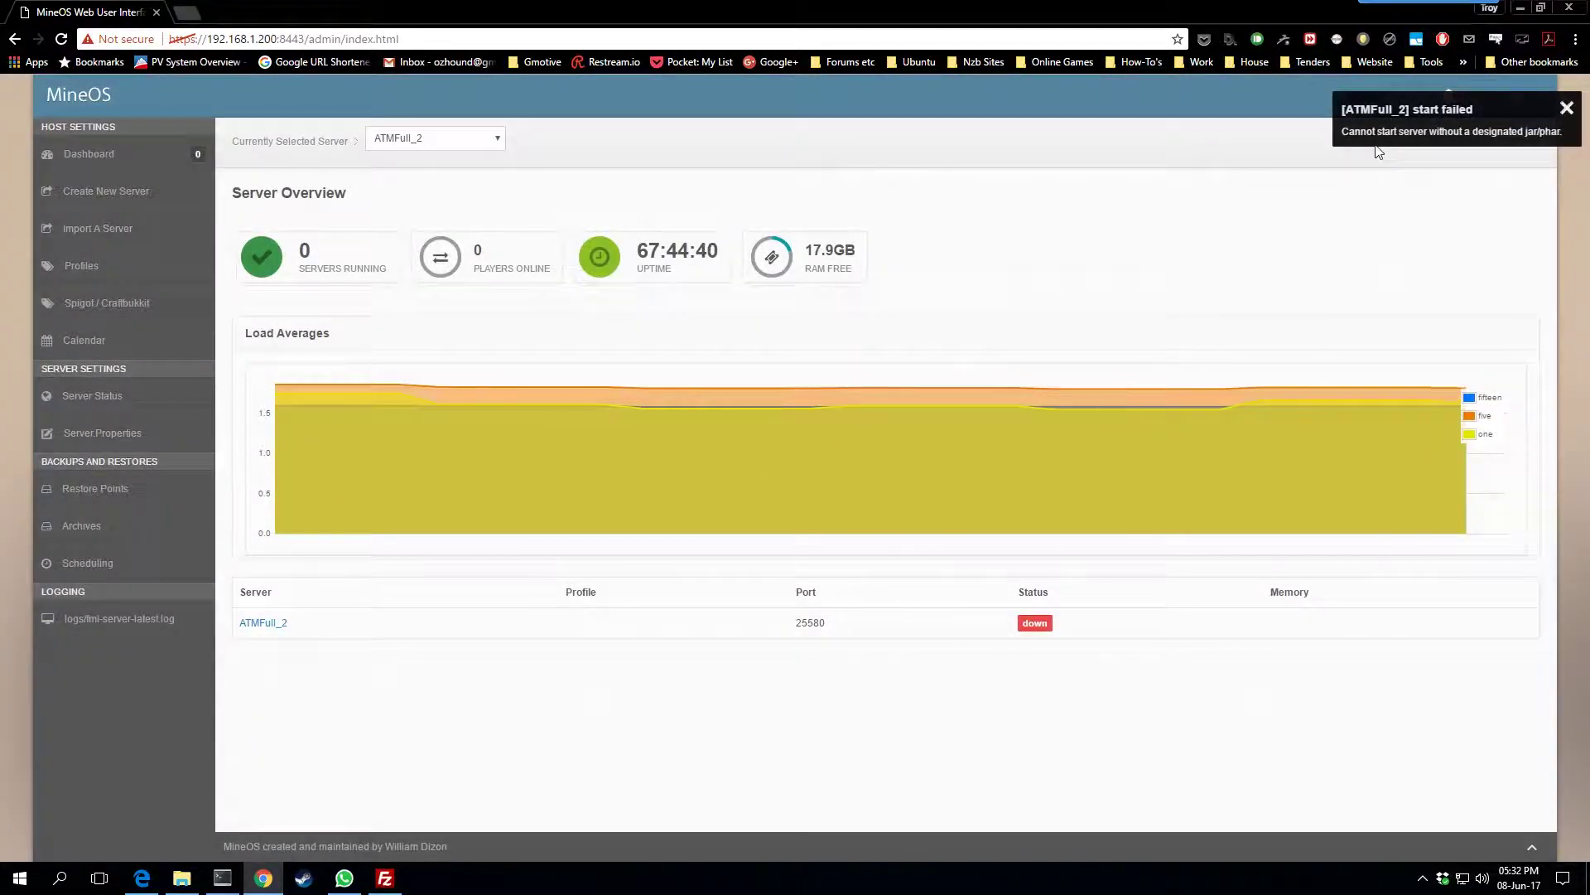
{"action": "left_click", "coordinate": [249, 630]}
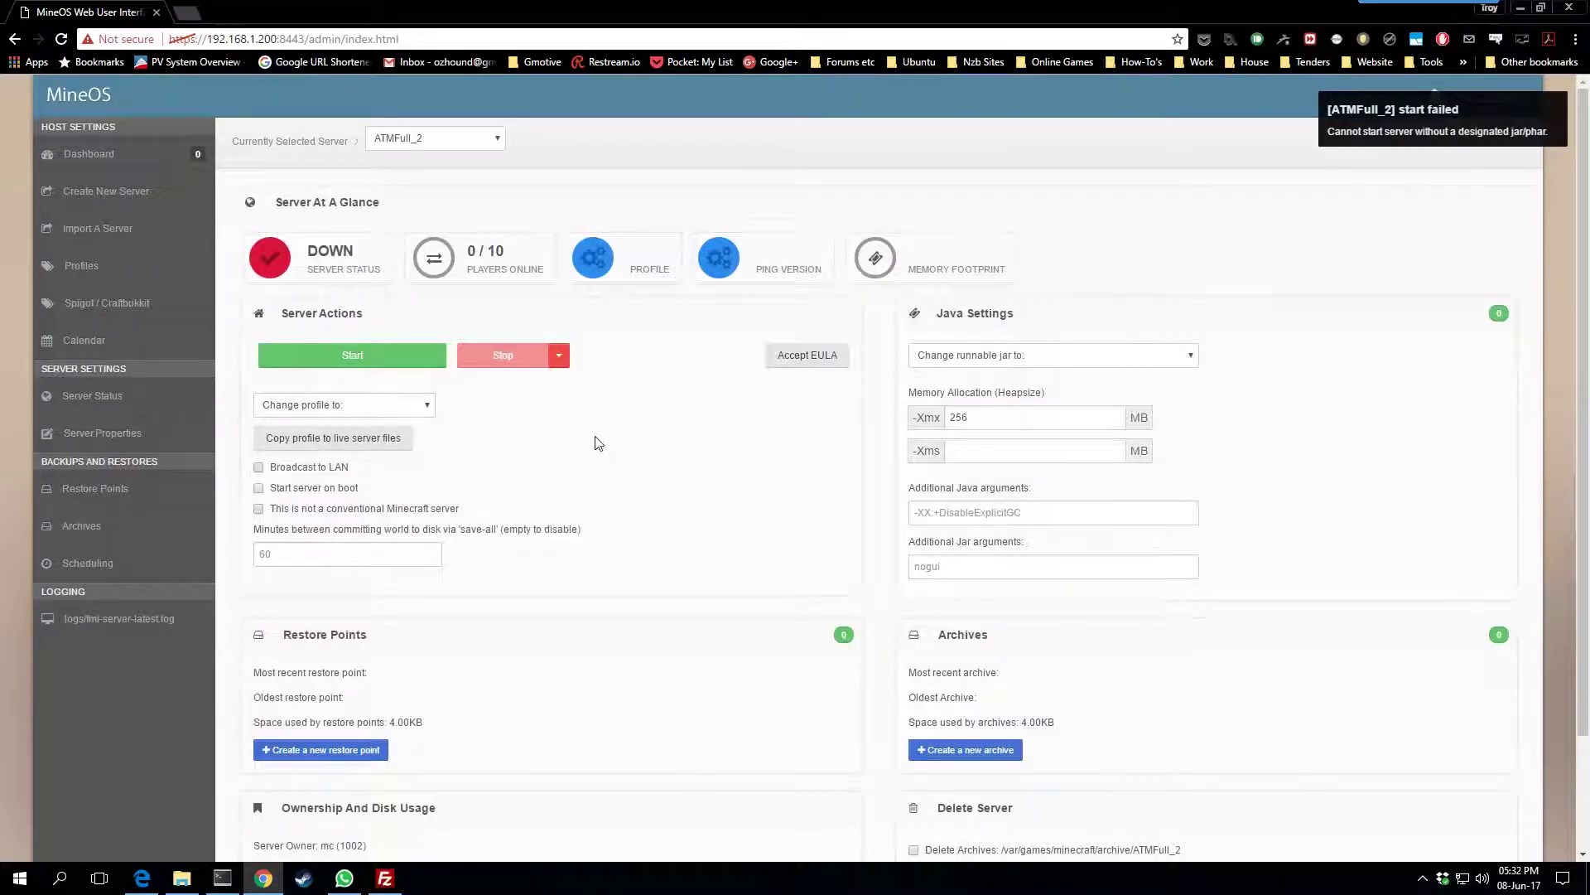
Choose forge.jar, set -Xmx and -Xms to 4096 MB, and enter nogui as the jar argument
{"action": "left_click", "coordinate": [1025, 358]}
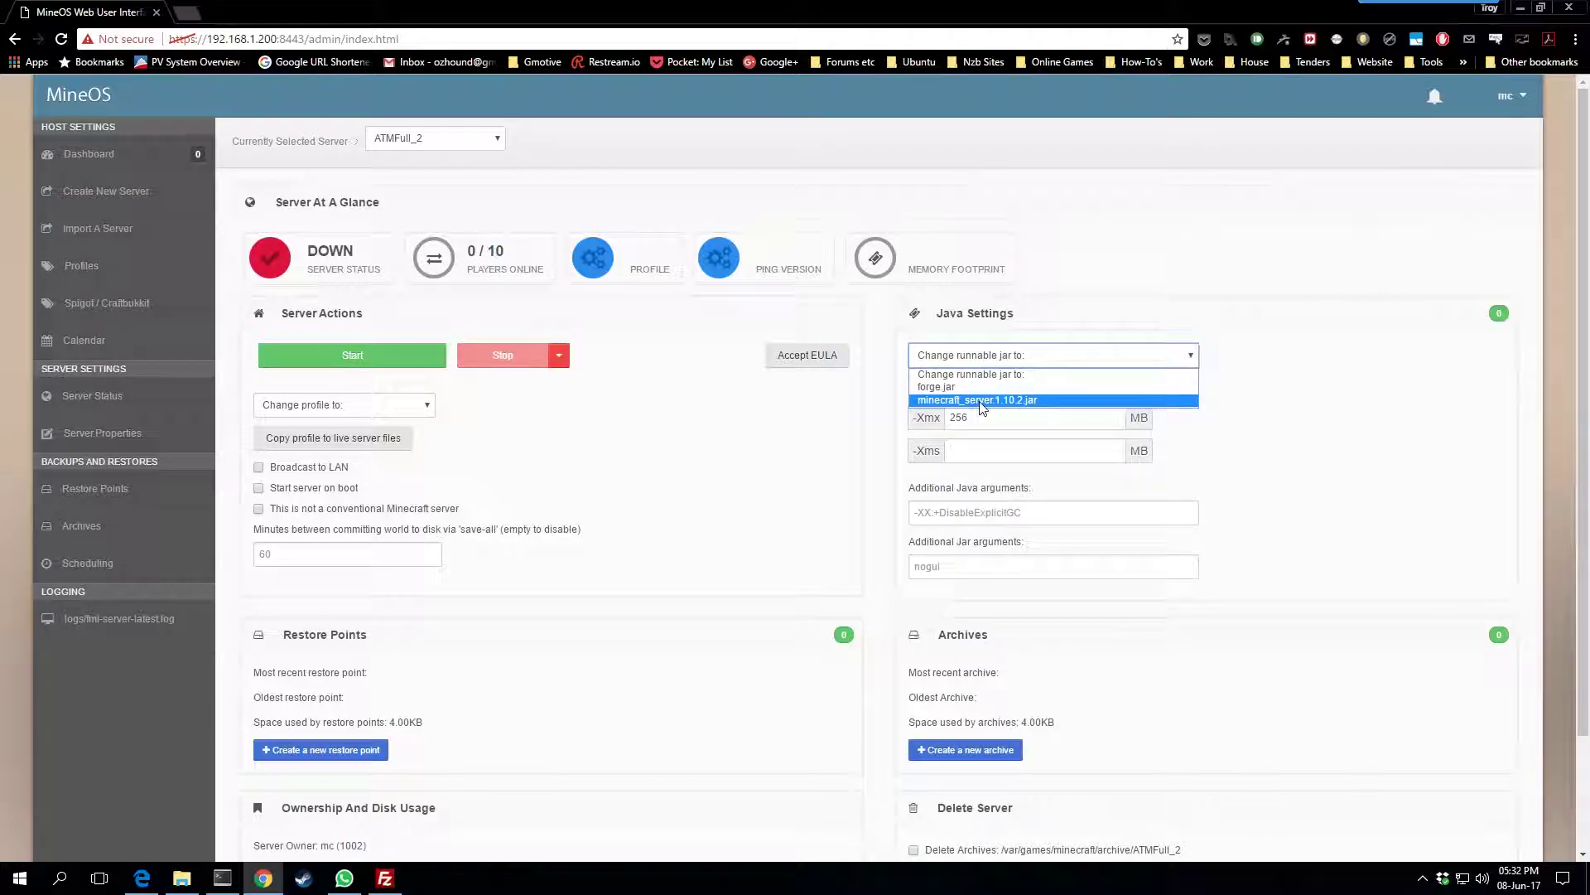
{"action": "left_click", "coordinate": [953, 389]}
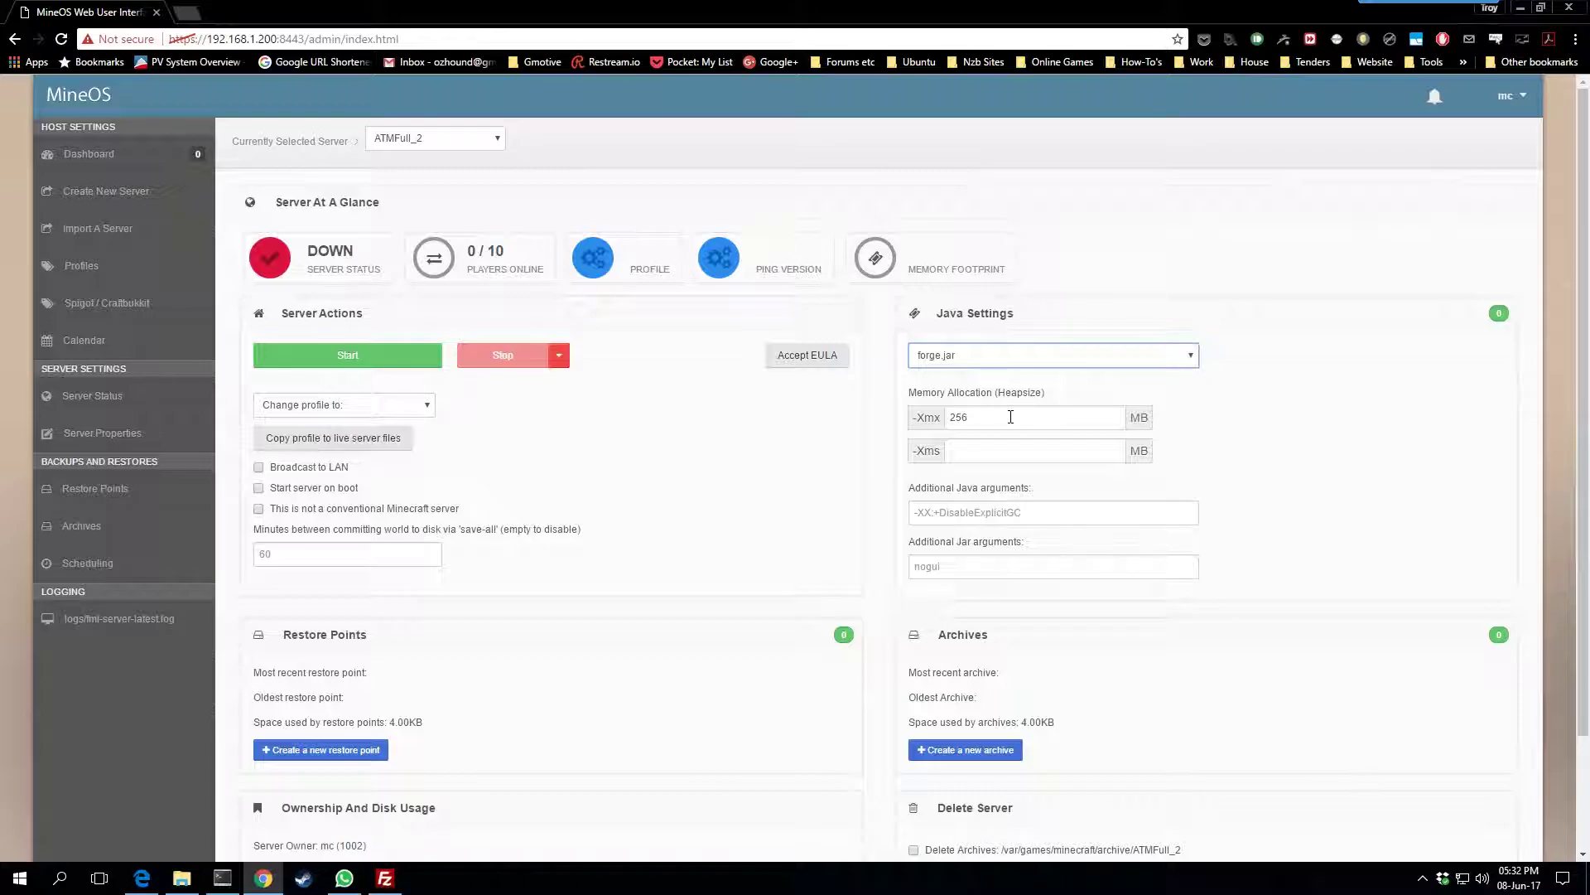
{"action": "double_click", "coordinate": [1010, 416]}
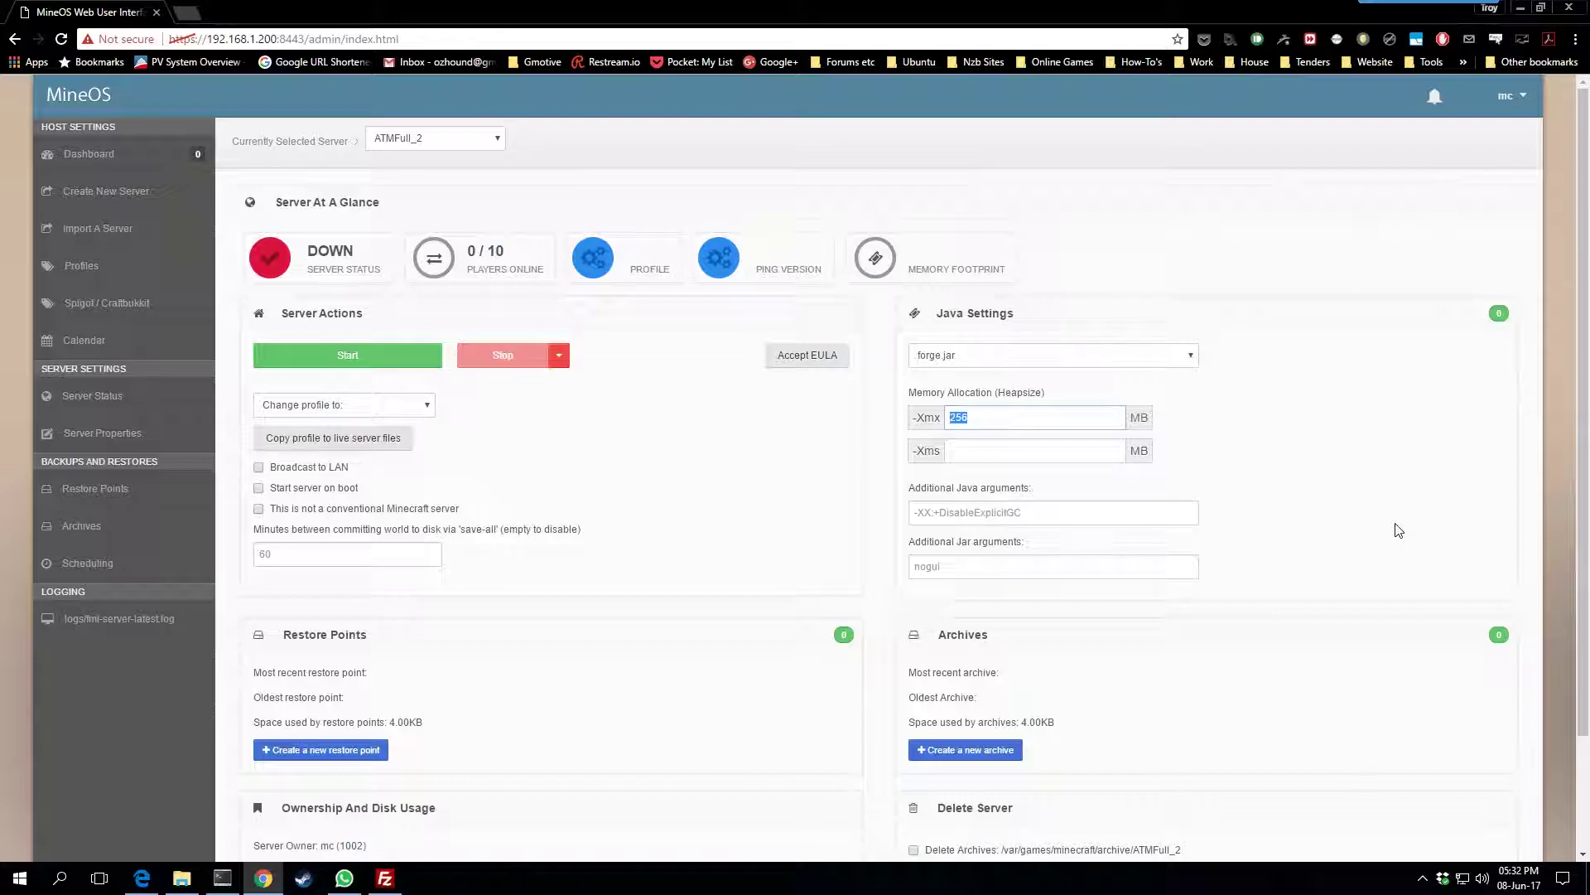
{"action": "type", "text": "4096"}
{"action": "key", "text": "Tab"}
{"action": "type", "text": "4096"}
{"action": "key", "text": "Tab"}
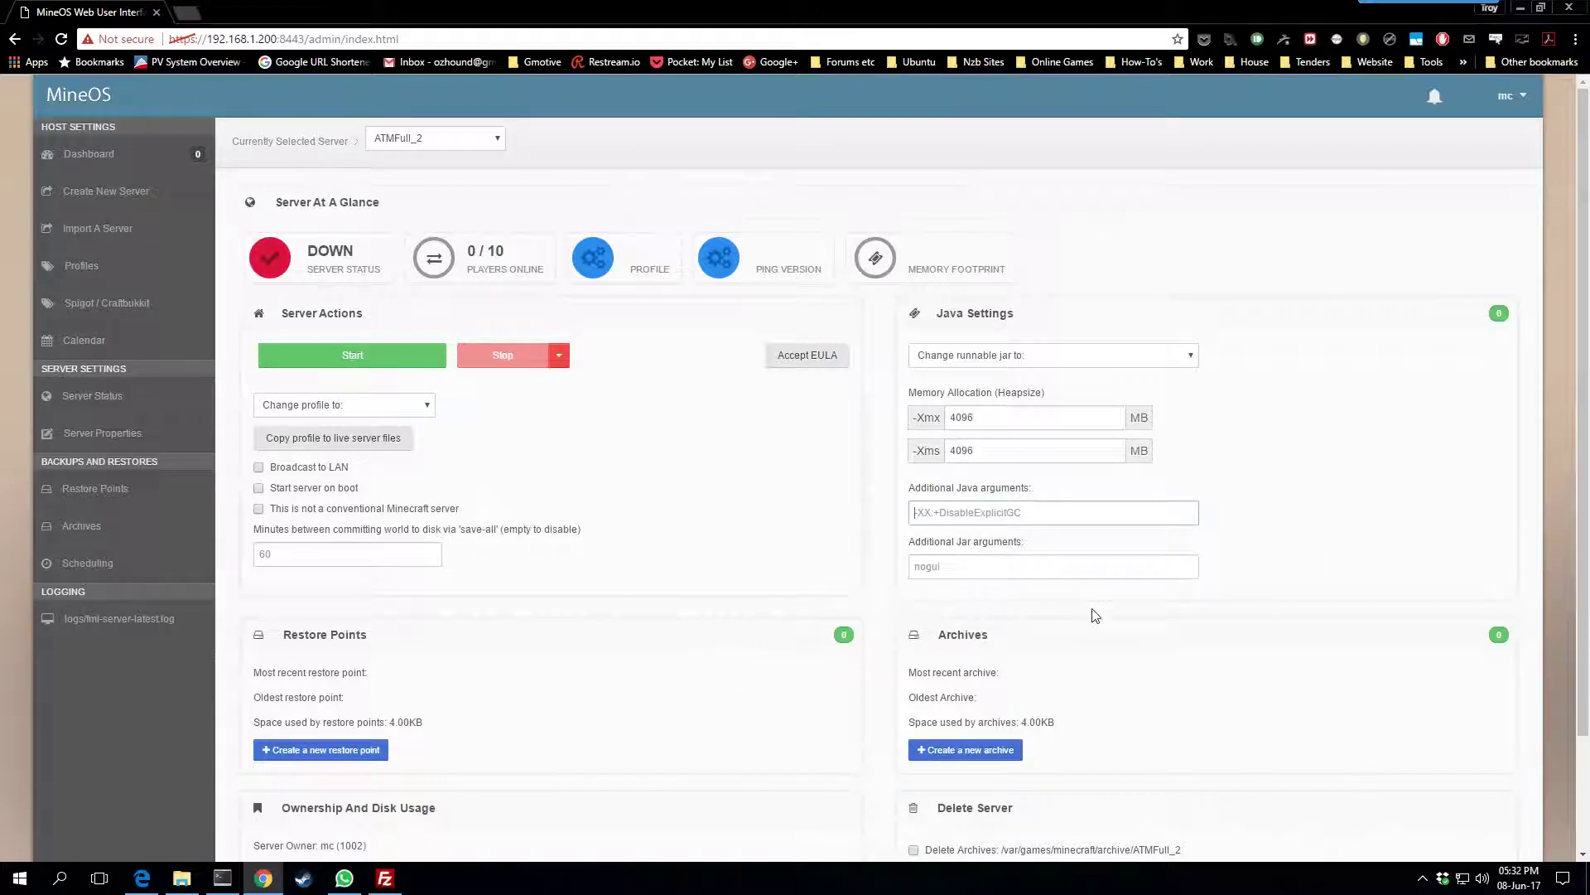
{"action": "left_click", "coordinate": [1009, 570]}
{"action": "type", "text": "nogui"}
Load allthepacks.com in a new tab and open its Help performance tips page
{"action": "key", "text": "ctrl+t"}
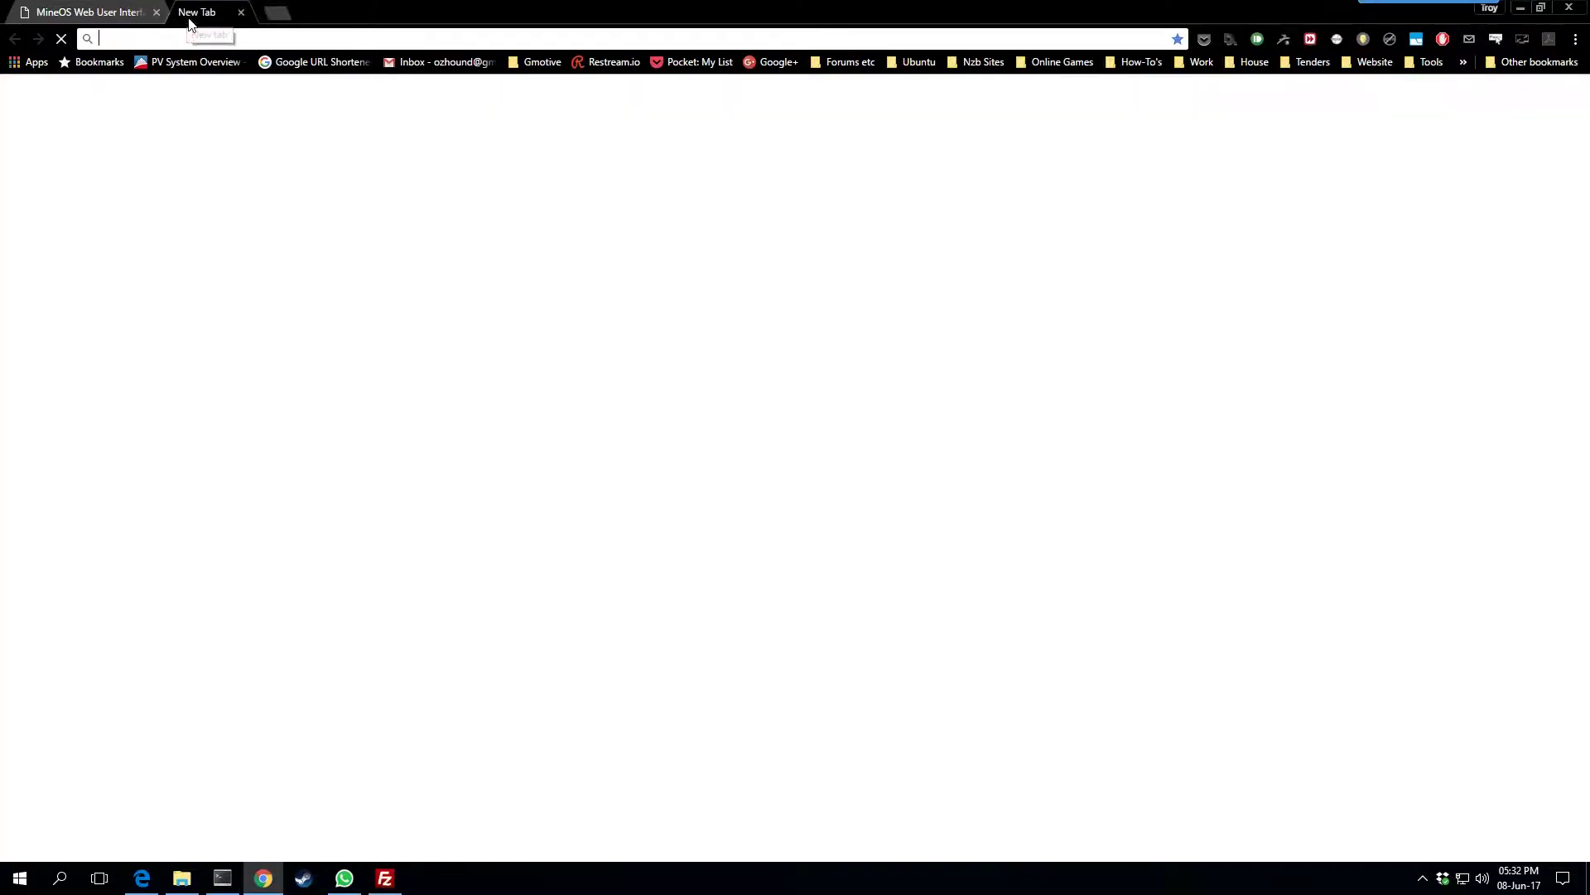
{"action": "type", "text": "allthepacks.com"}
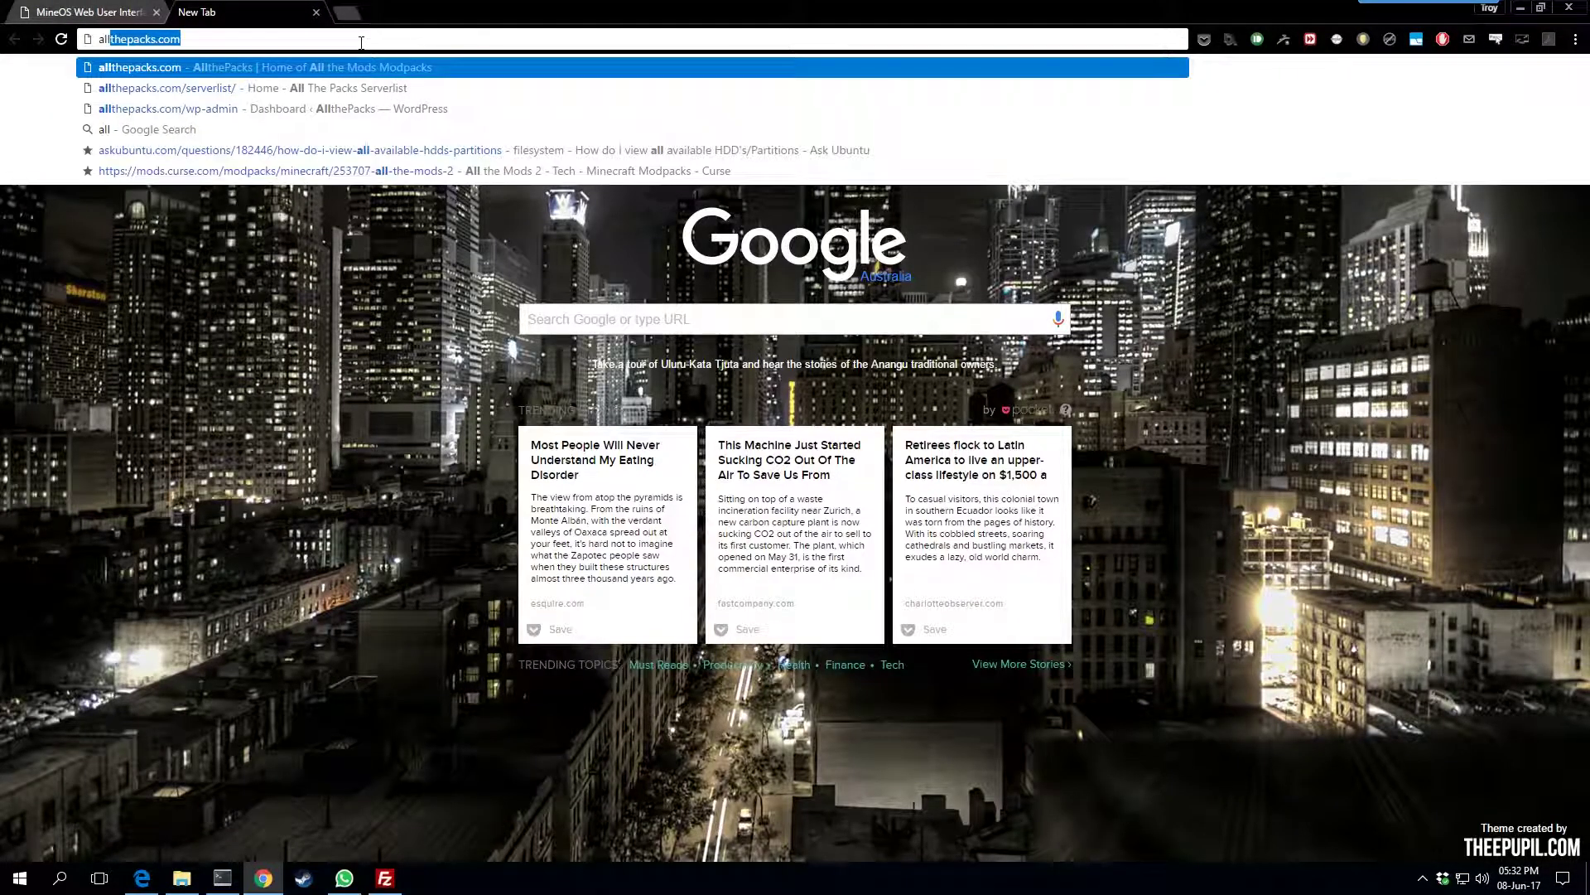
{"action": "key", "text": "Return"}
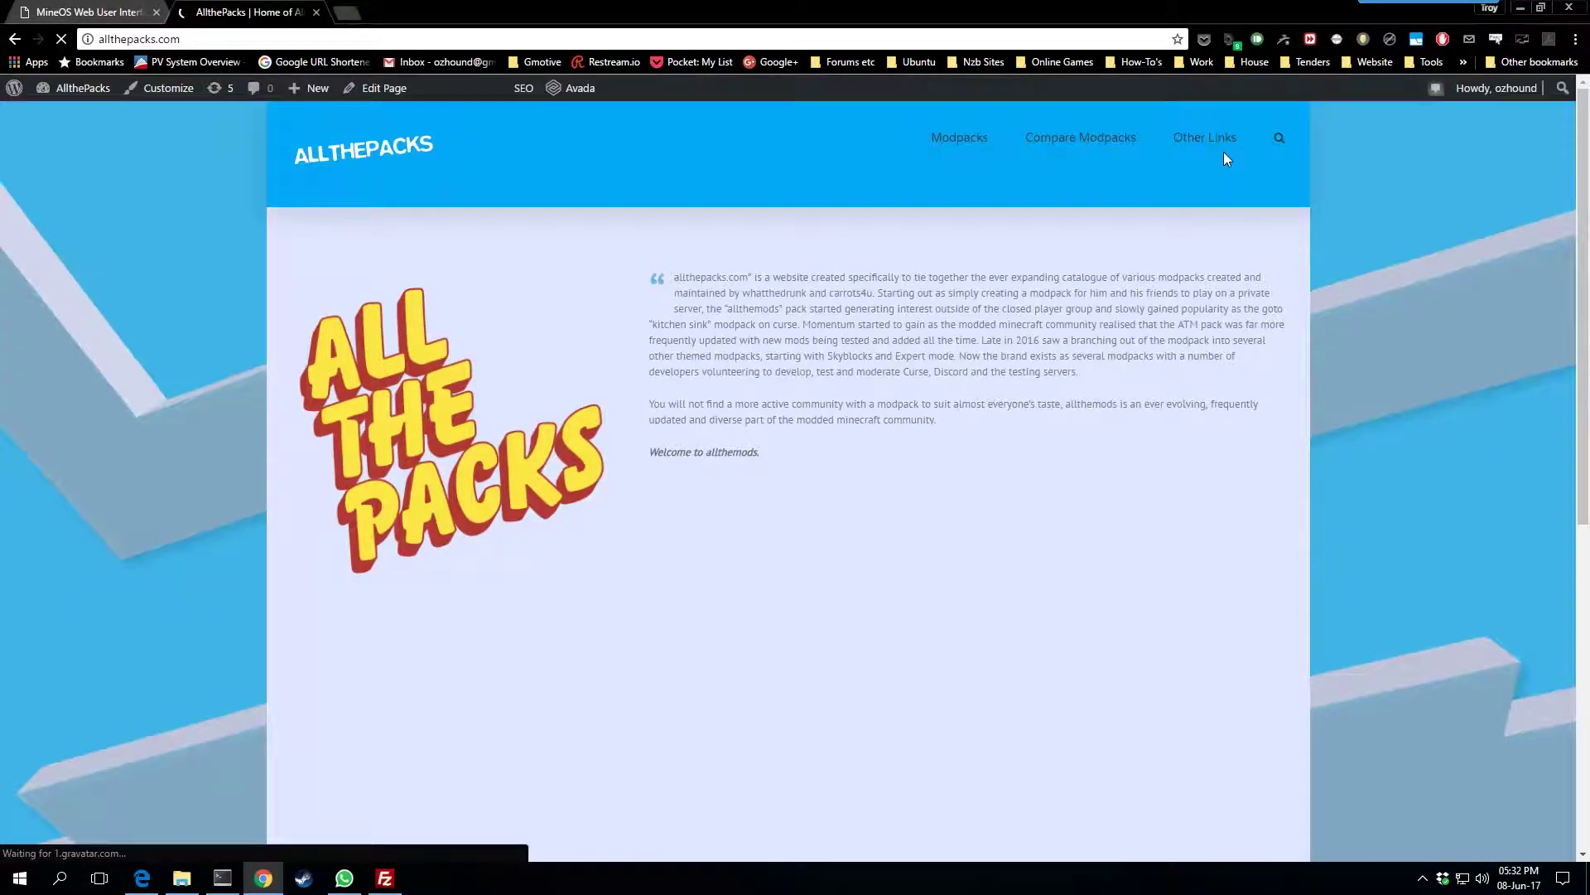
{"action": "mouse_move", "coordinate": [1256, 141]}
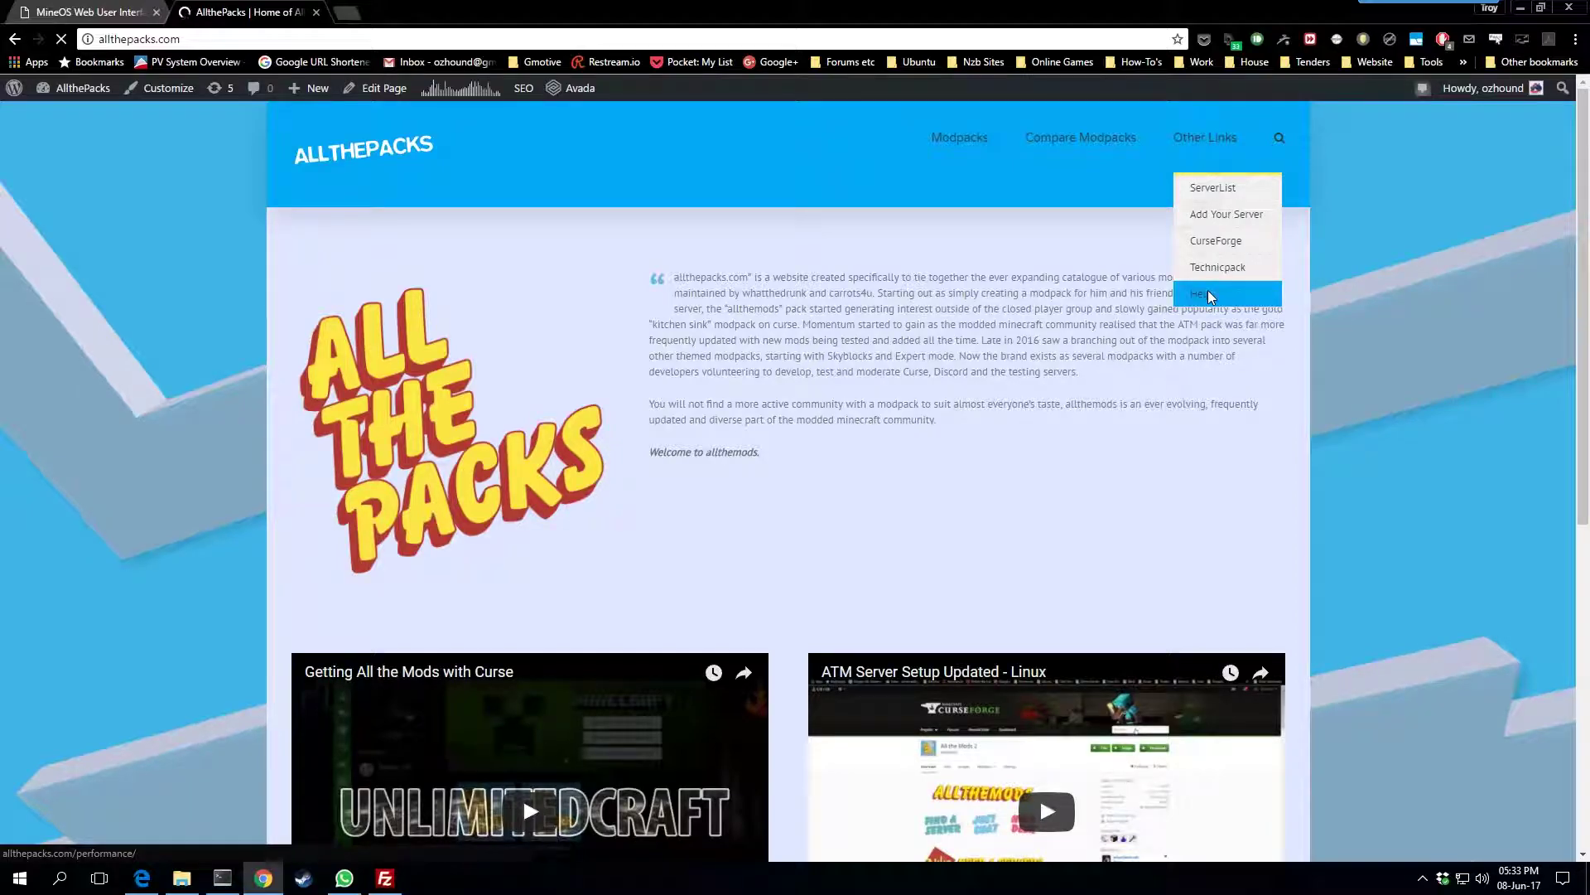
{"action": "left_click", "coordinate": [1209, 295]}
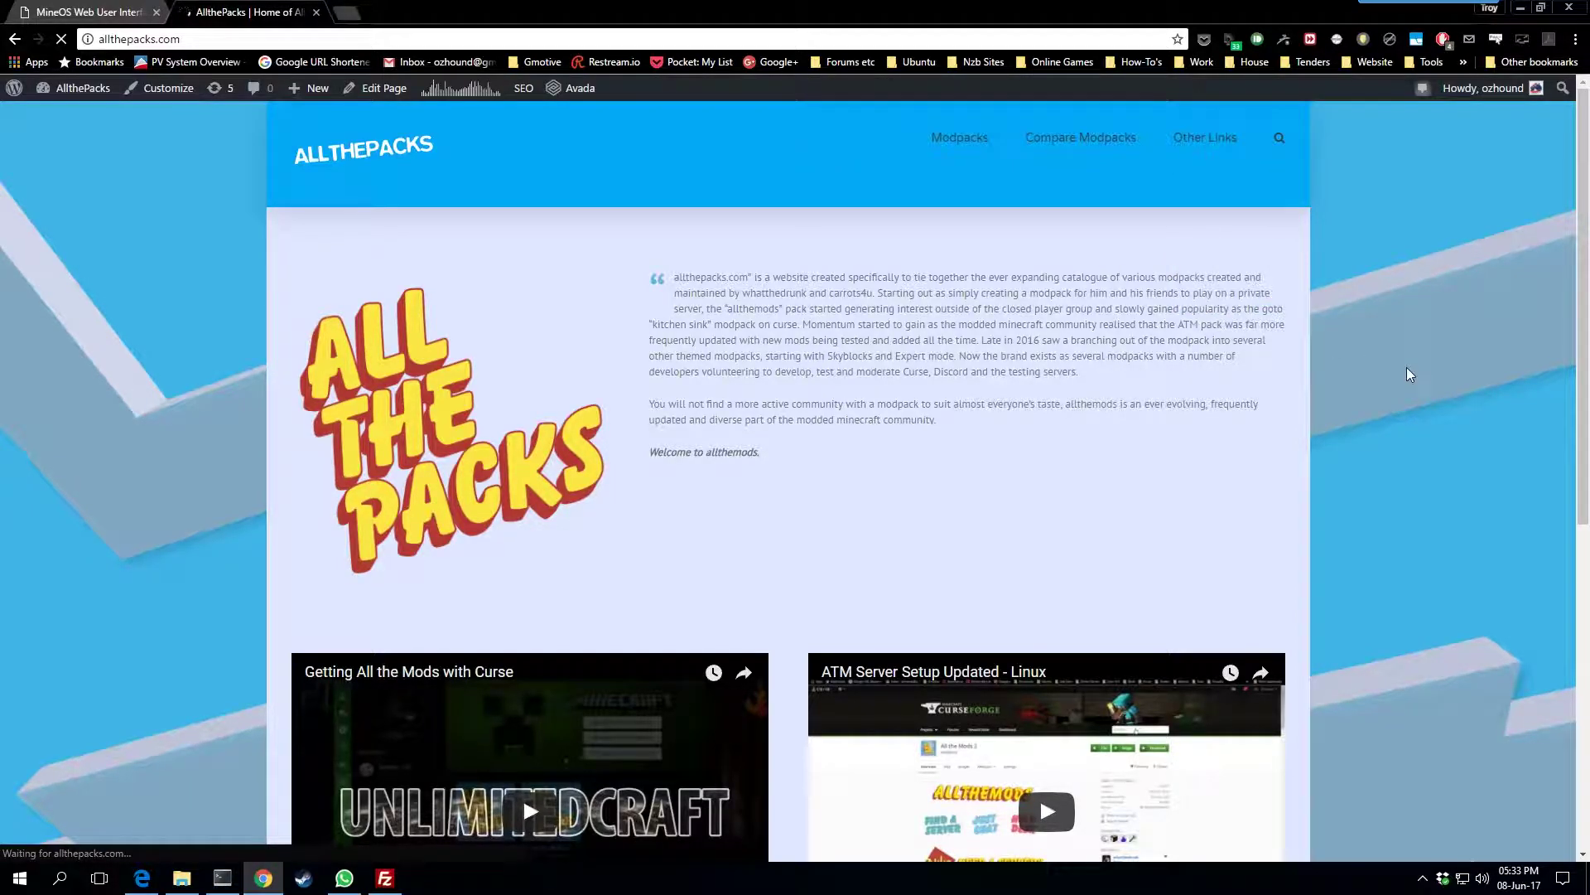
Select the Custom Java Arguments text, then return to MineOS's additional Java arguments field
{"action": "scroll", "coordinate": [589, 444], "scroll_direction": "down", "scroll_amount": 8}
{"action": "scroll", "coordinate": [588, 446], "scroll_direction": "down", "scroll_amount": 1}
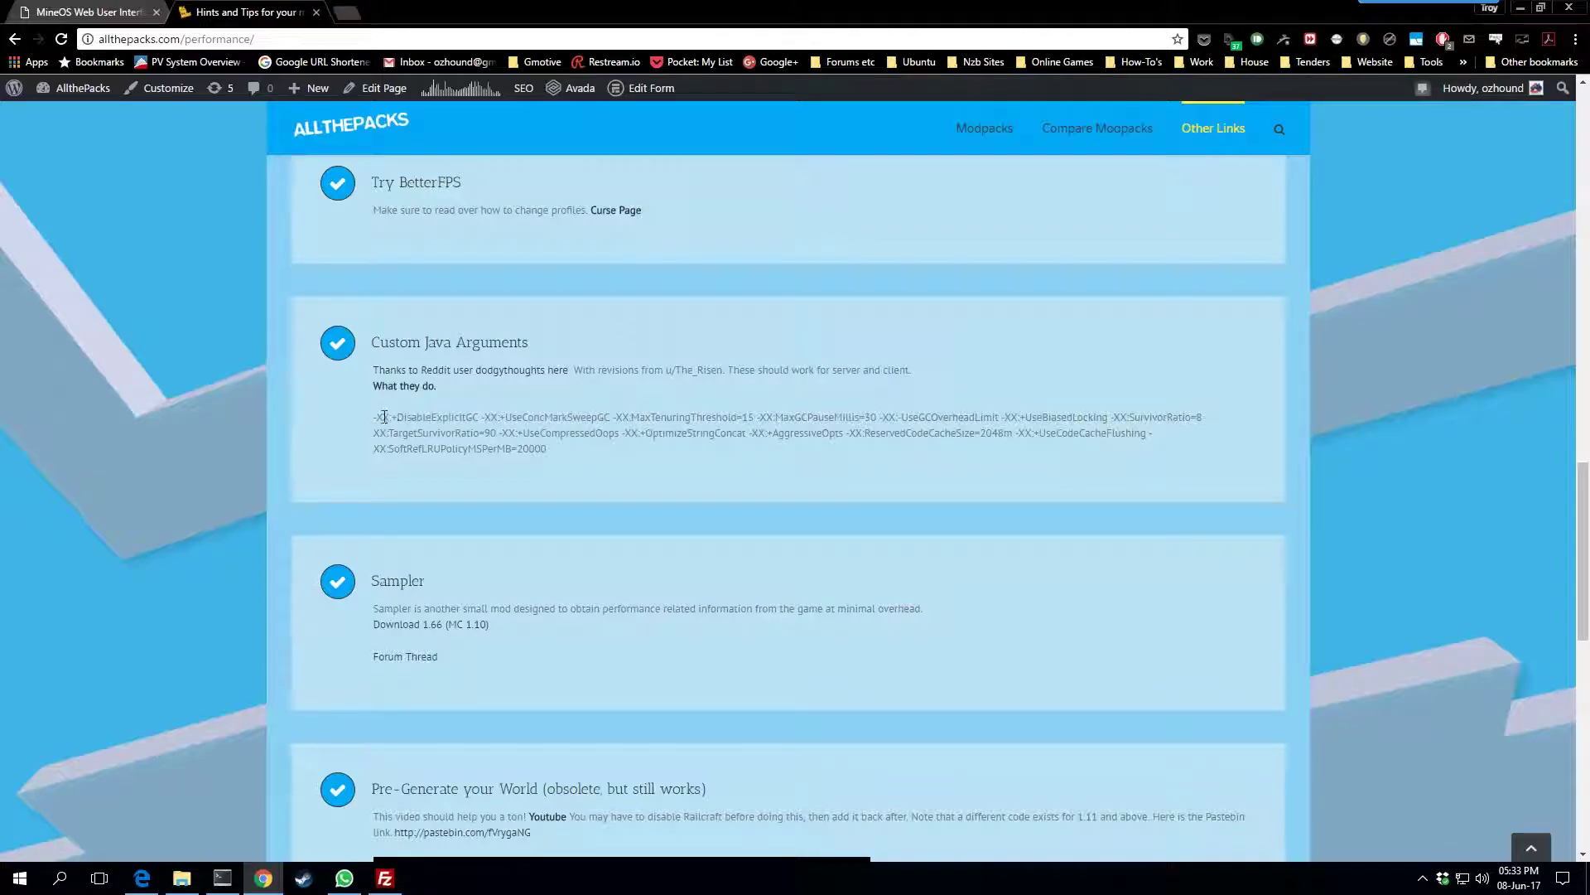
{"action": "left_click_drag", "start_coordinate": [370, 419], "coordinate": [558, 449]}
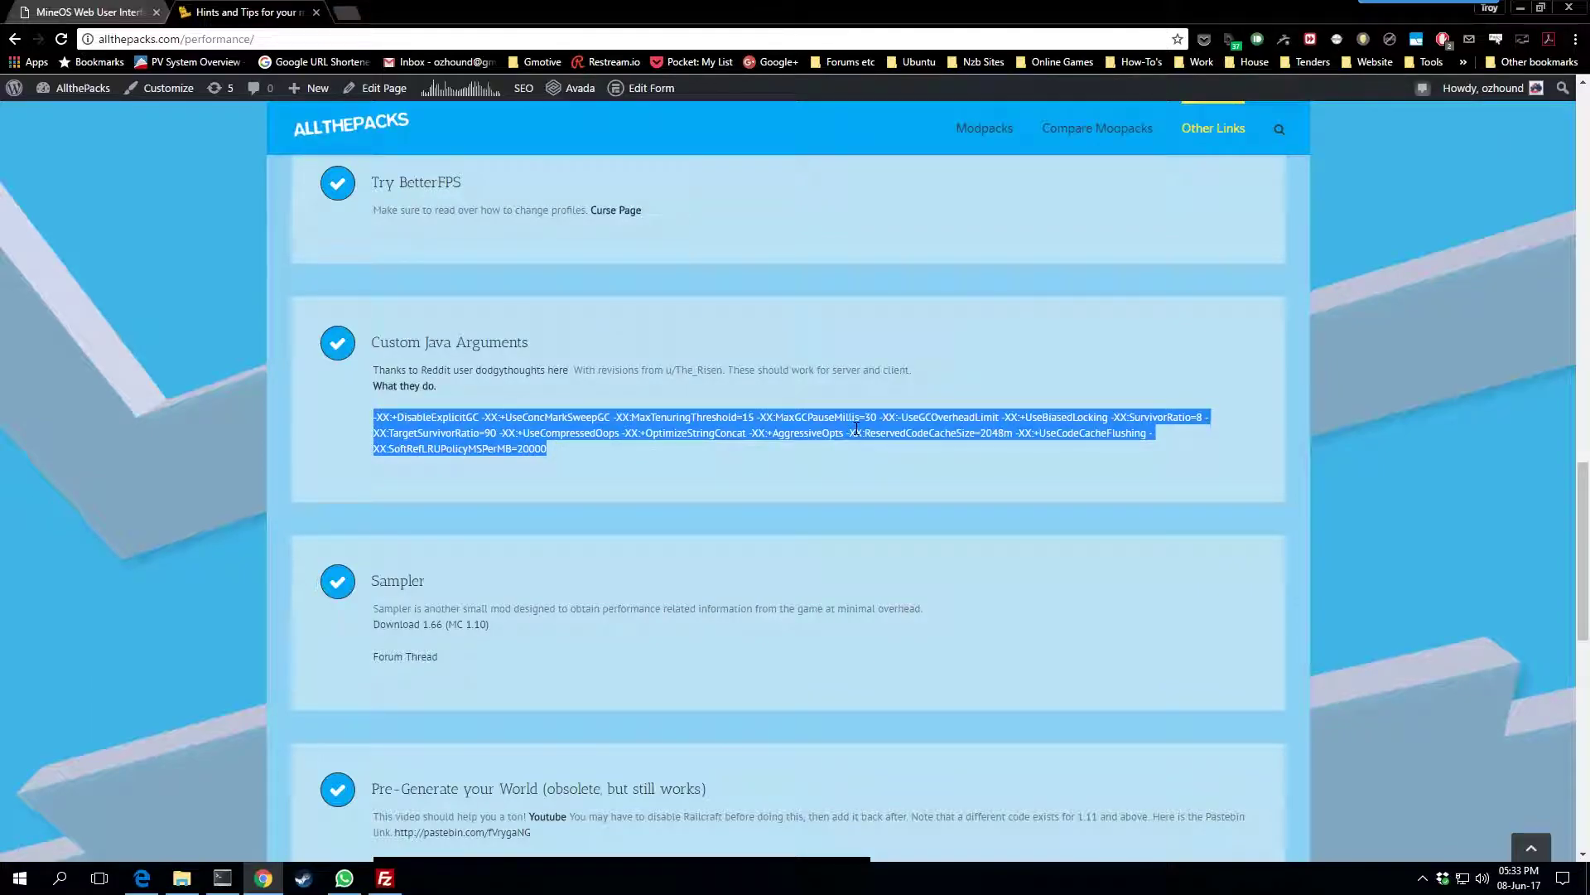
{"action": "key", "text": "ctrl+shift+Tab"}
{"action": "left_click", "coordinate": [1030, 512]}
Paste the copied performance flags into ATMFull_2's Additional Java arguments field
{"action": "key", "text": "ctrl+v"}
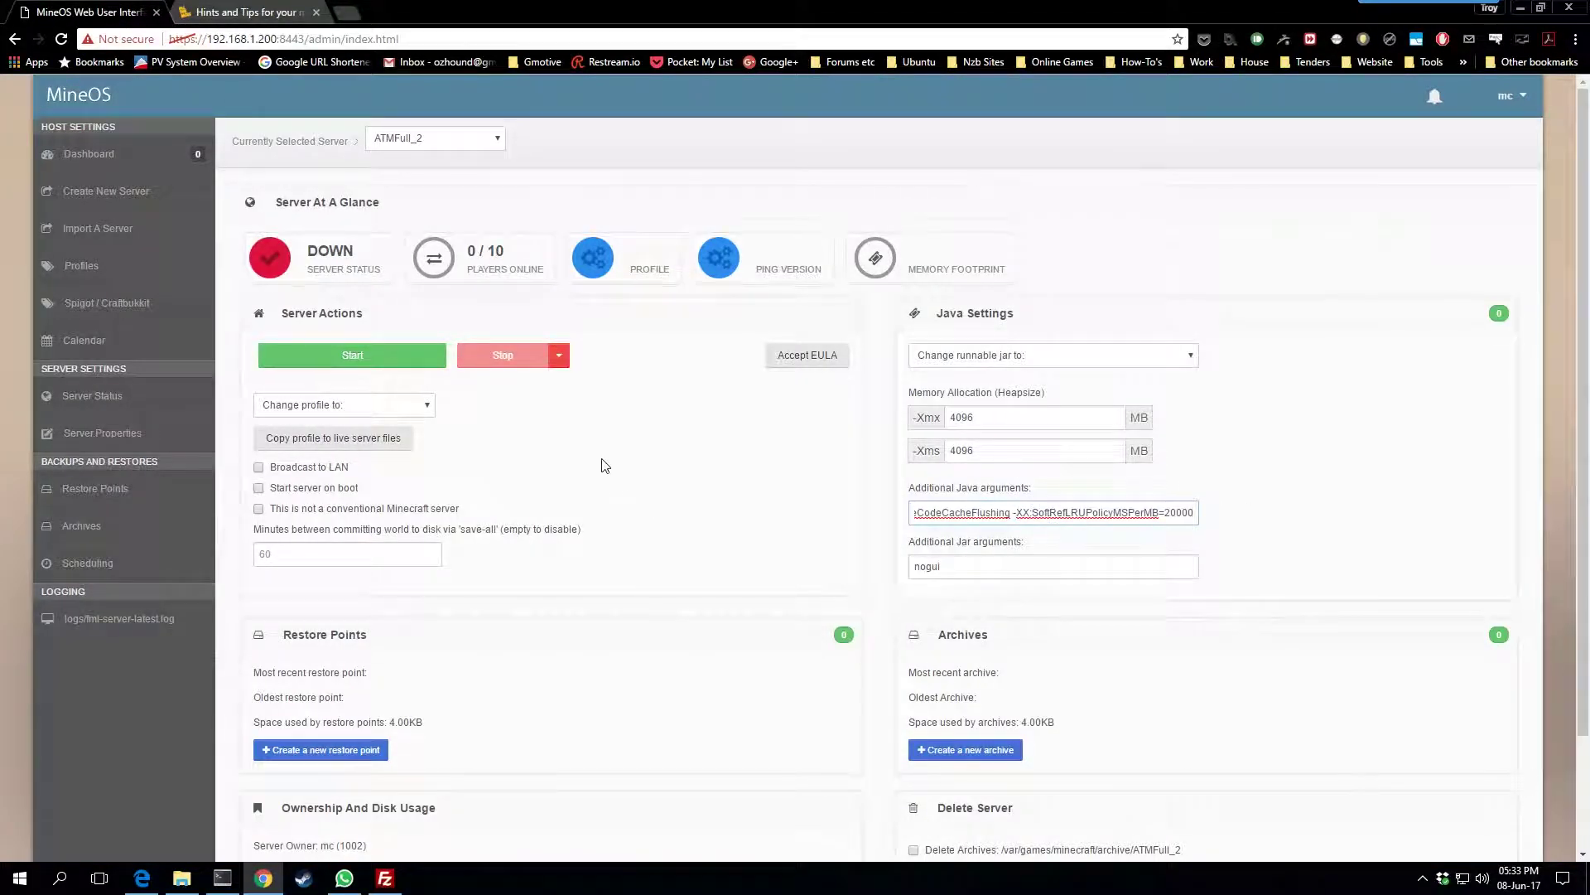
{"action": "scroll", "coordinate": [604, 464], "scroll_direction": "down", "scroll_amount": 3}
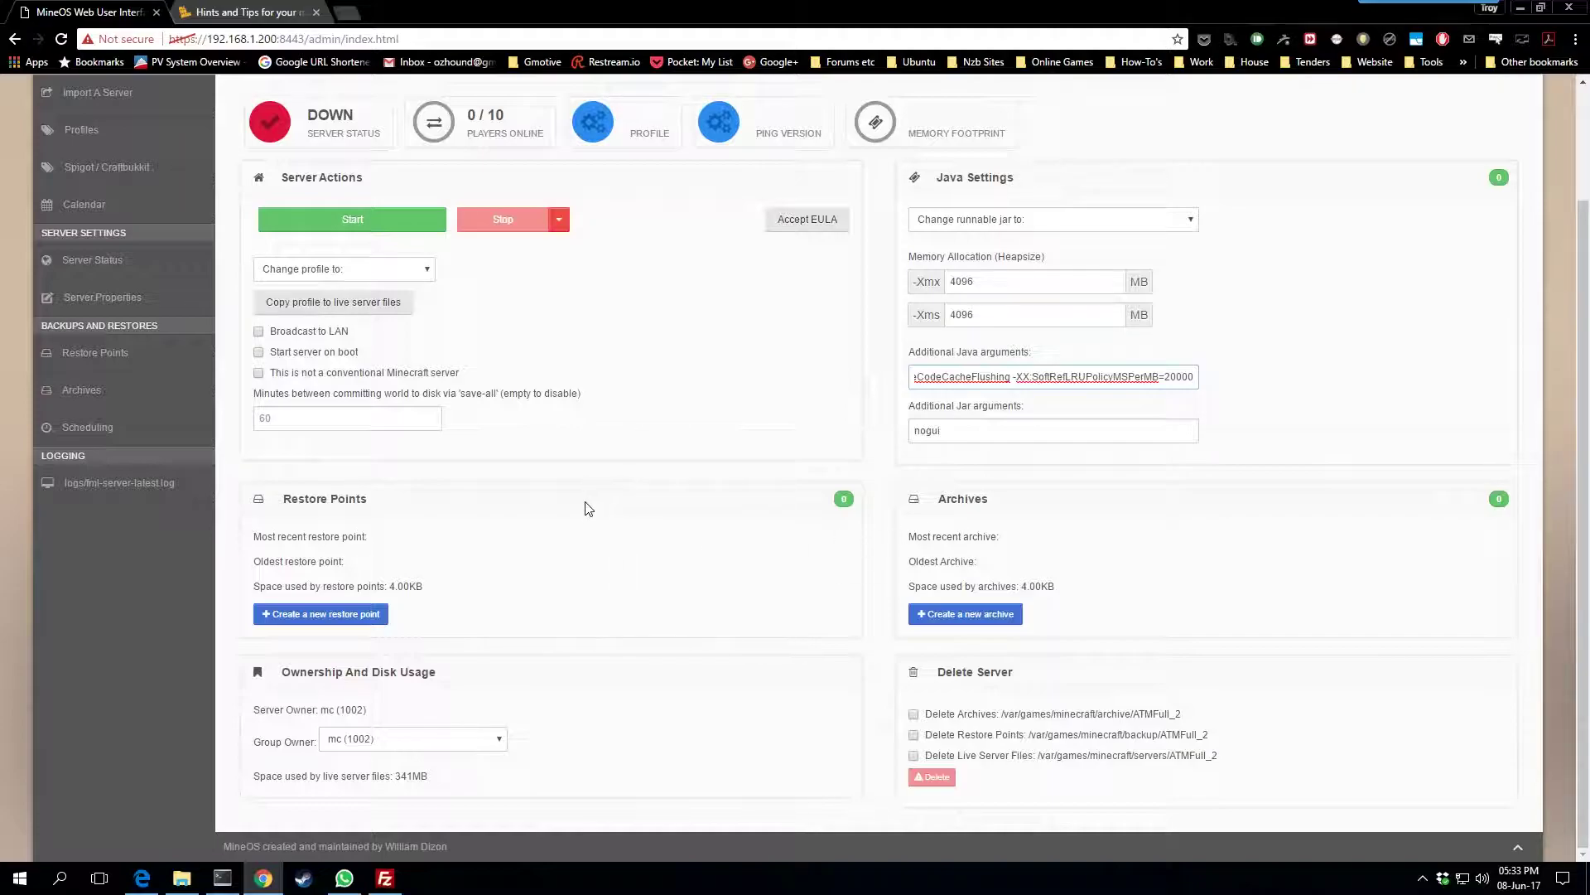
{"action": "left_click", "coordinate": [386, 878]}
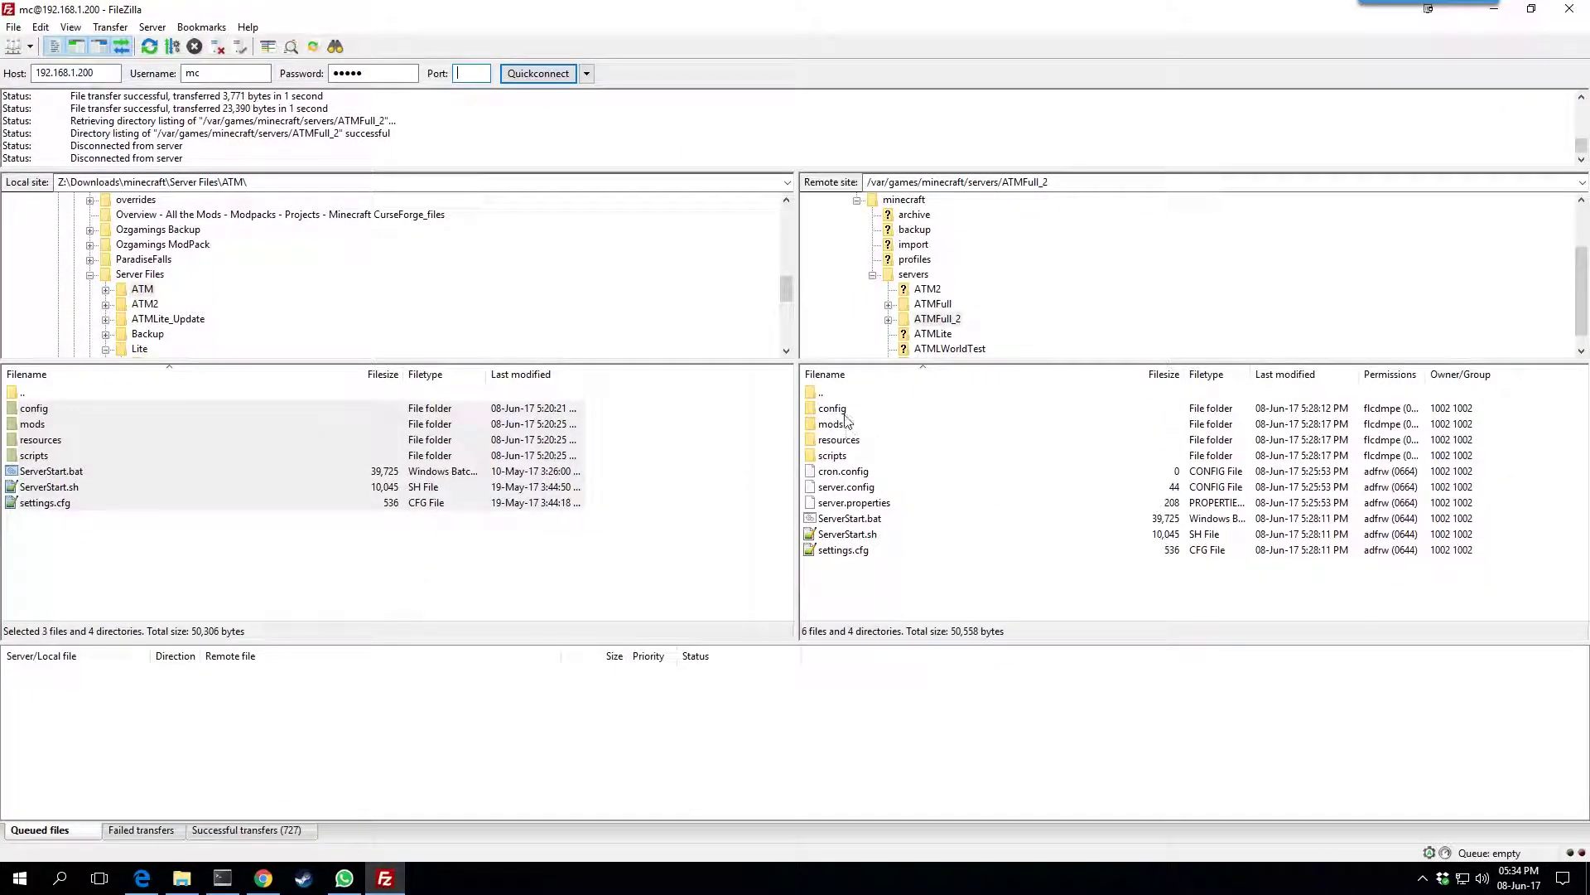
{"action": "key", "text": "alt+Tab"}
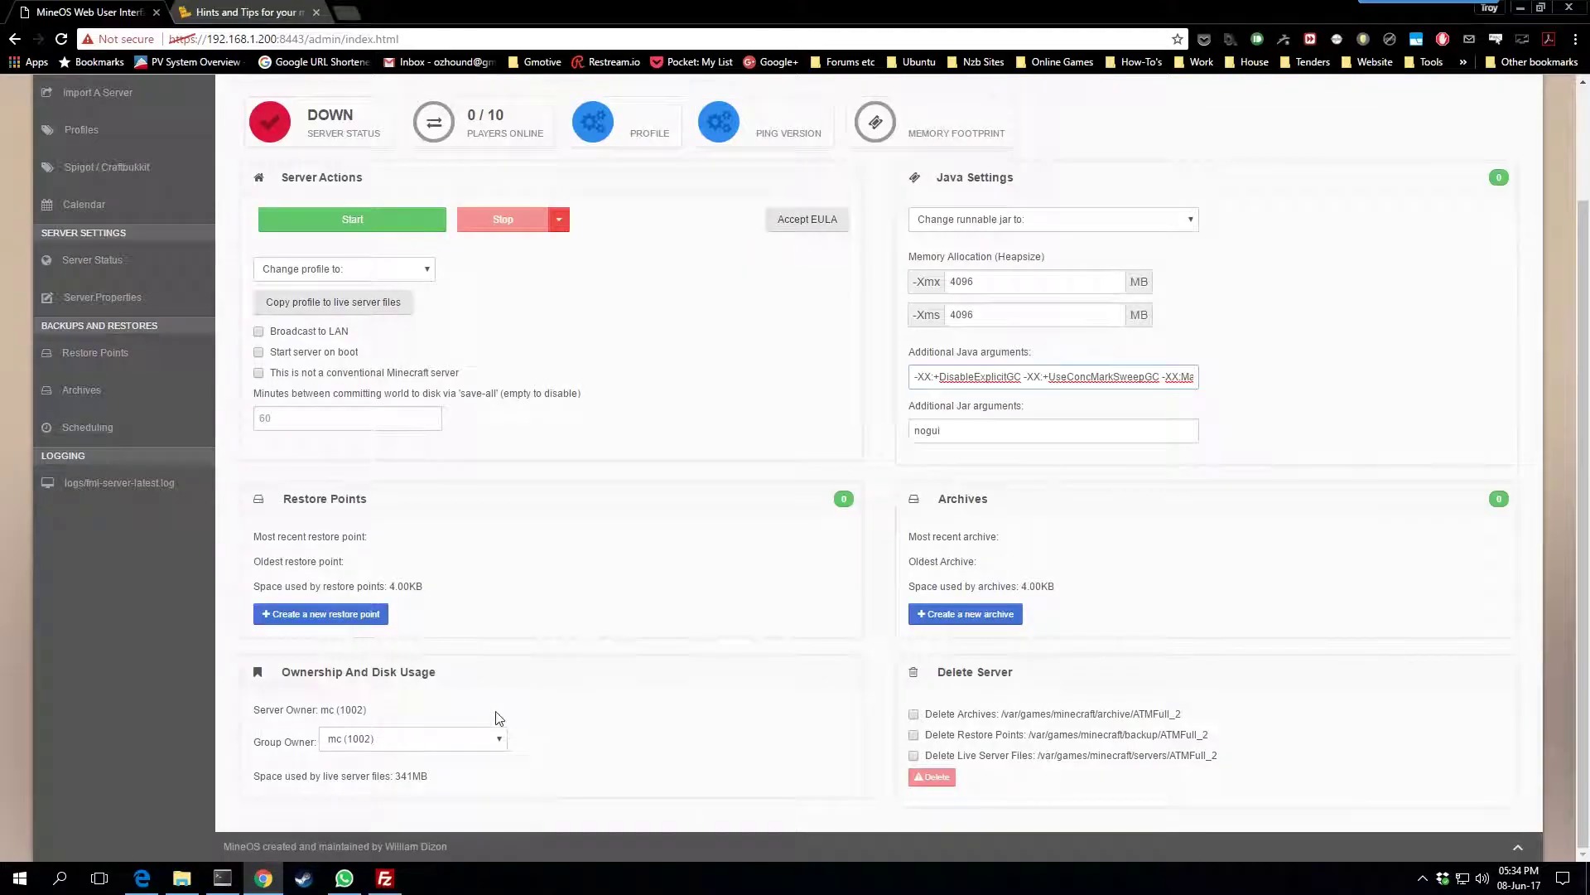
{"action": "left_click", "coordinate": [495, 738]}
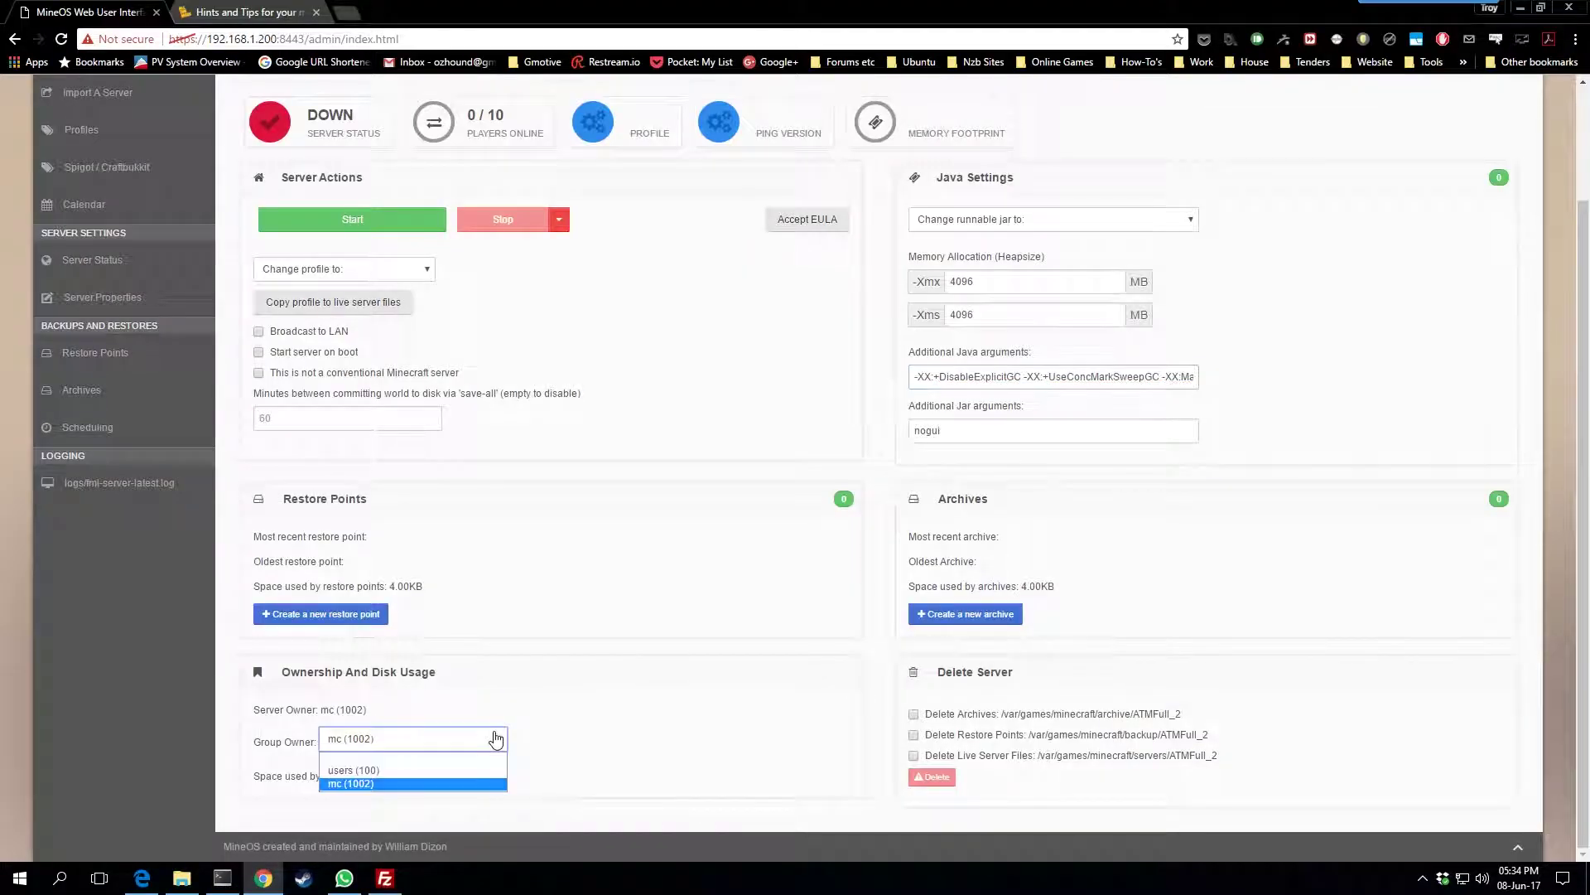
{"action": "left_click", "coordinate": [389, 784]}
{"action": "left_click", "coordinate": [681, 614]}
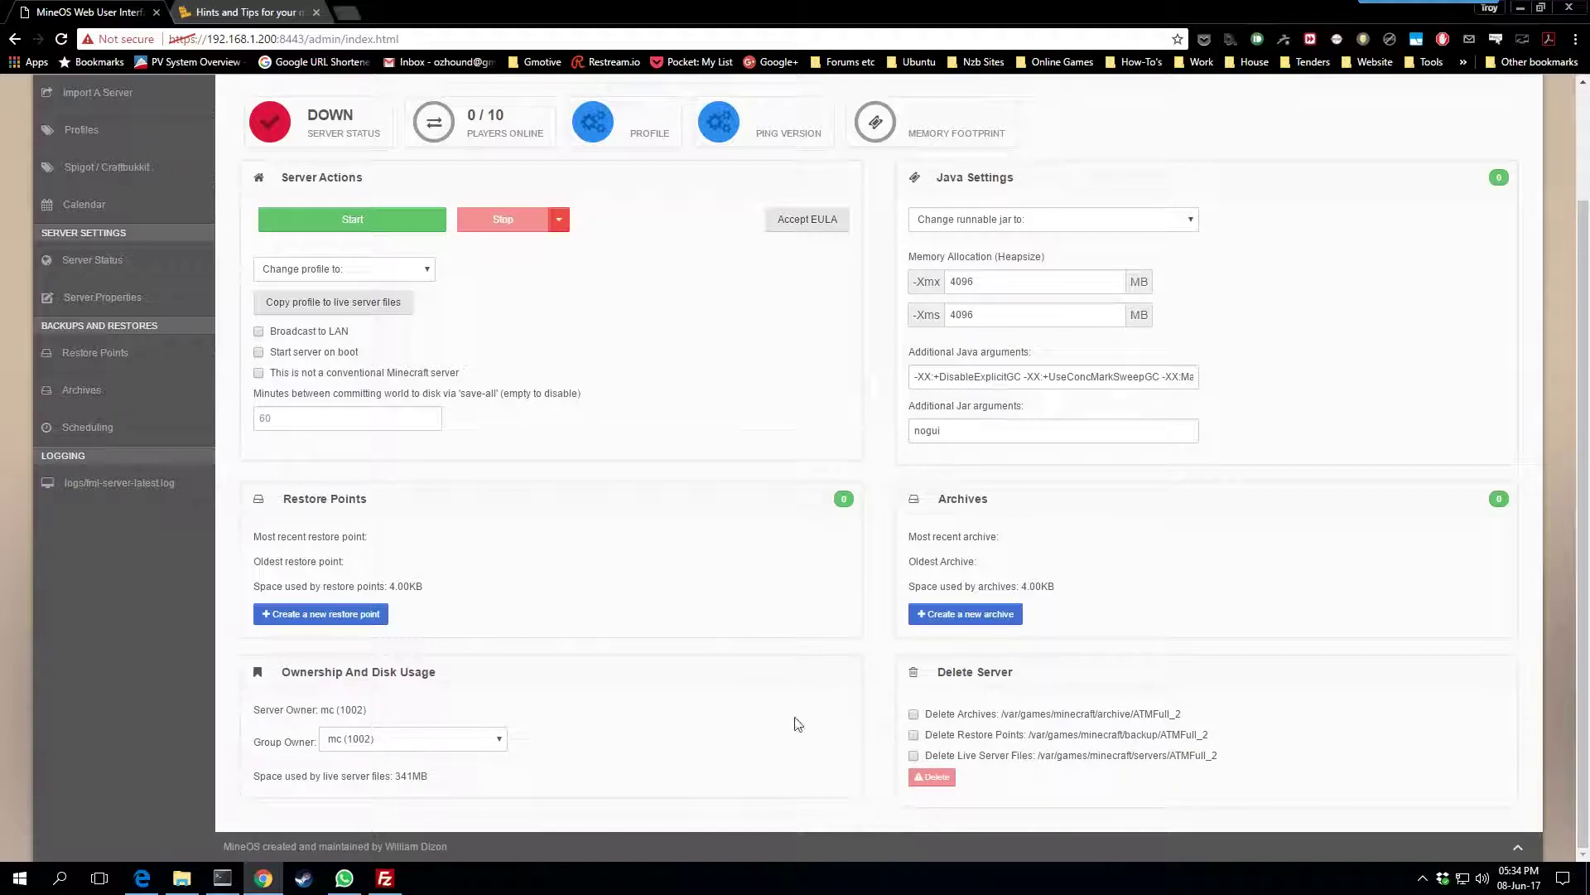
{"action": "scroll", "coordinate": [649, 551], "scroll_direction": "up", "scroll_amount": 2}
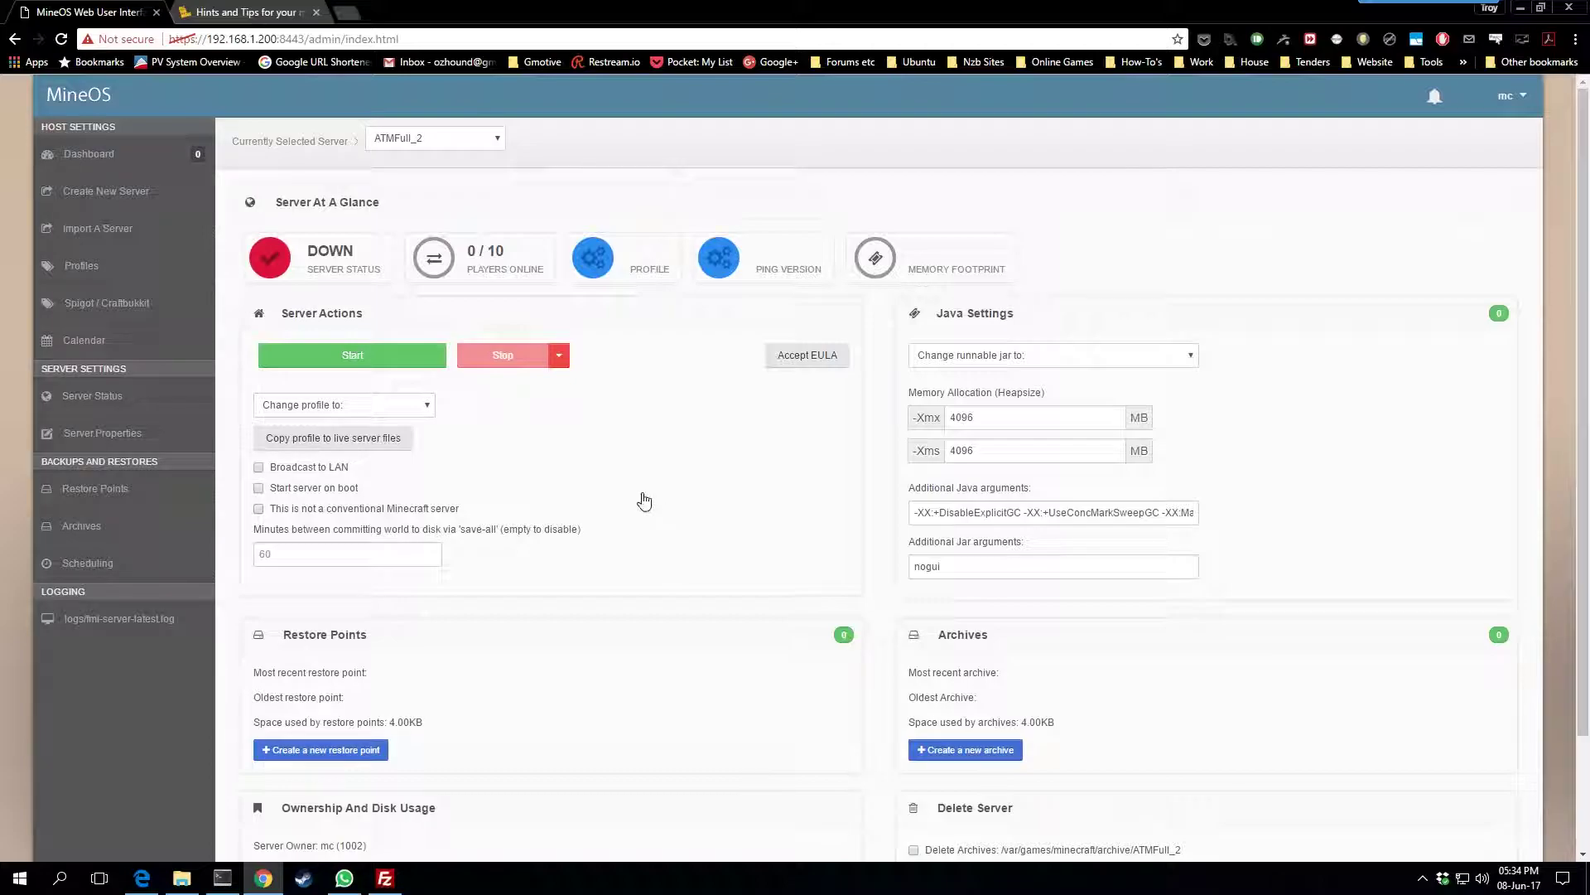
Try starting ATMFull_2 by choosing a profile and jar from the start options
{"action": "left_click", "coordinate": [358, 351]}
{"action": "left_click", "coordinate": [739, 263]}
{"action": "left_click", "coordinate": [740, 263]}
{"action": "left_click", "coordinate": [746, 297]}
{"action": "left_click", "coordinate": [630, 341]}
{"action": "left_click", "coordinate": [985, 459]}
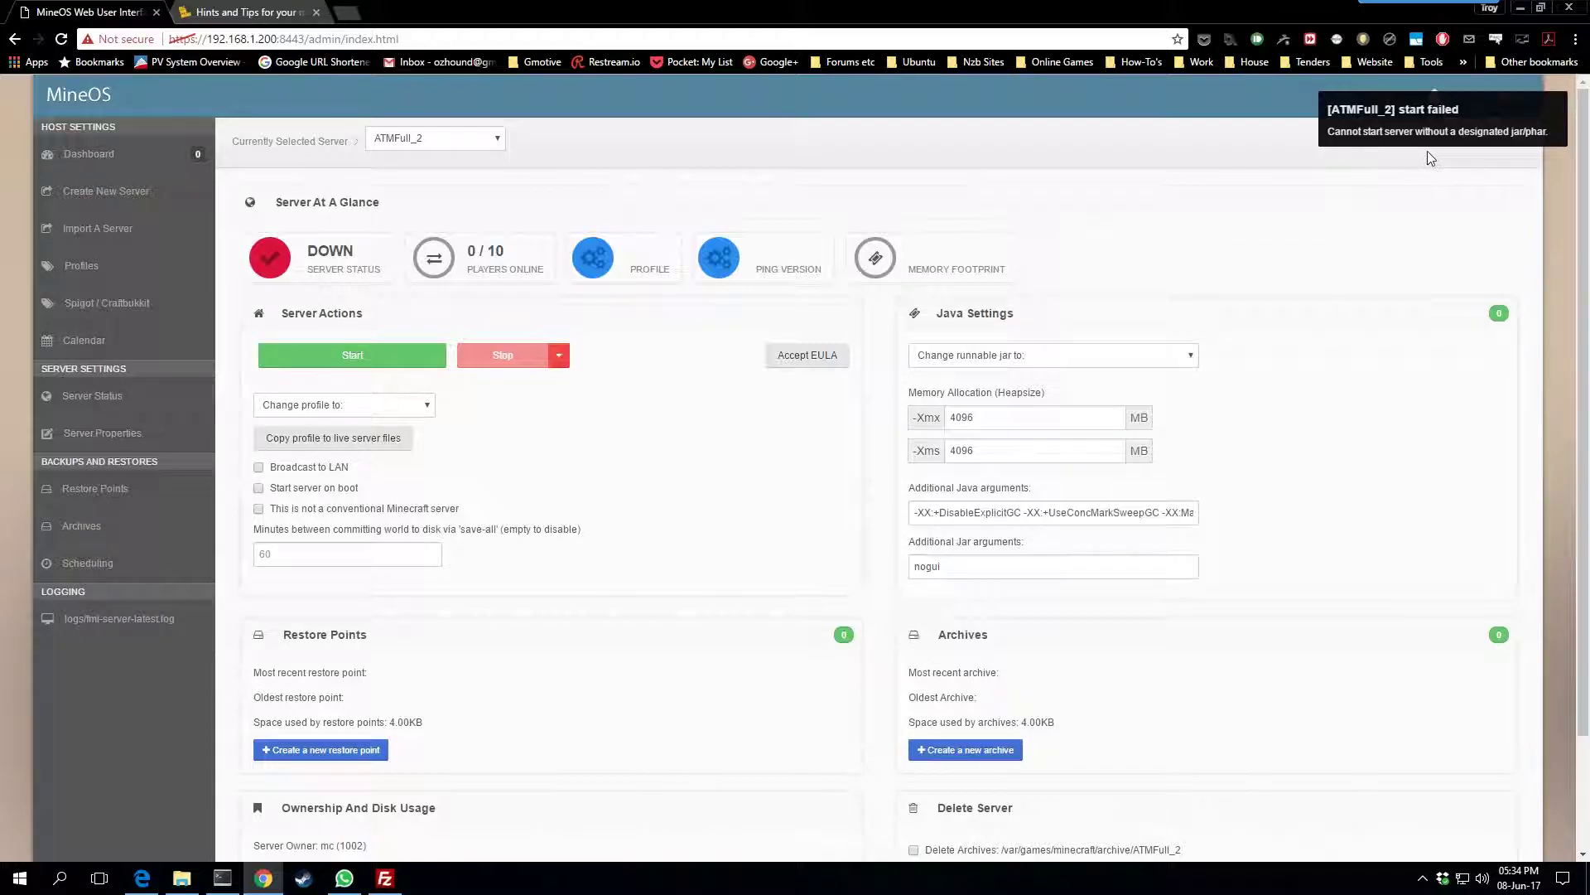
Set the runnable jar to forge.jar under Java Settings and start the server
{"action": "left_click", "coordinate": [1090, 357]}
{"action": "left_click", "coordinate": [965, 394]}
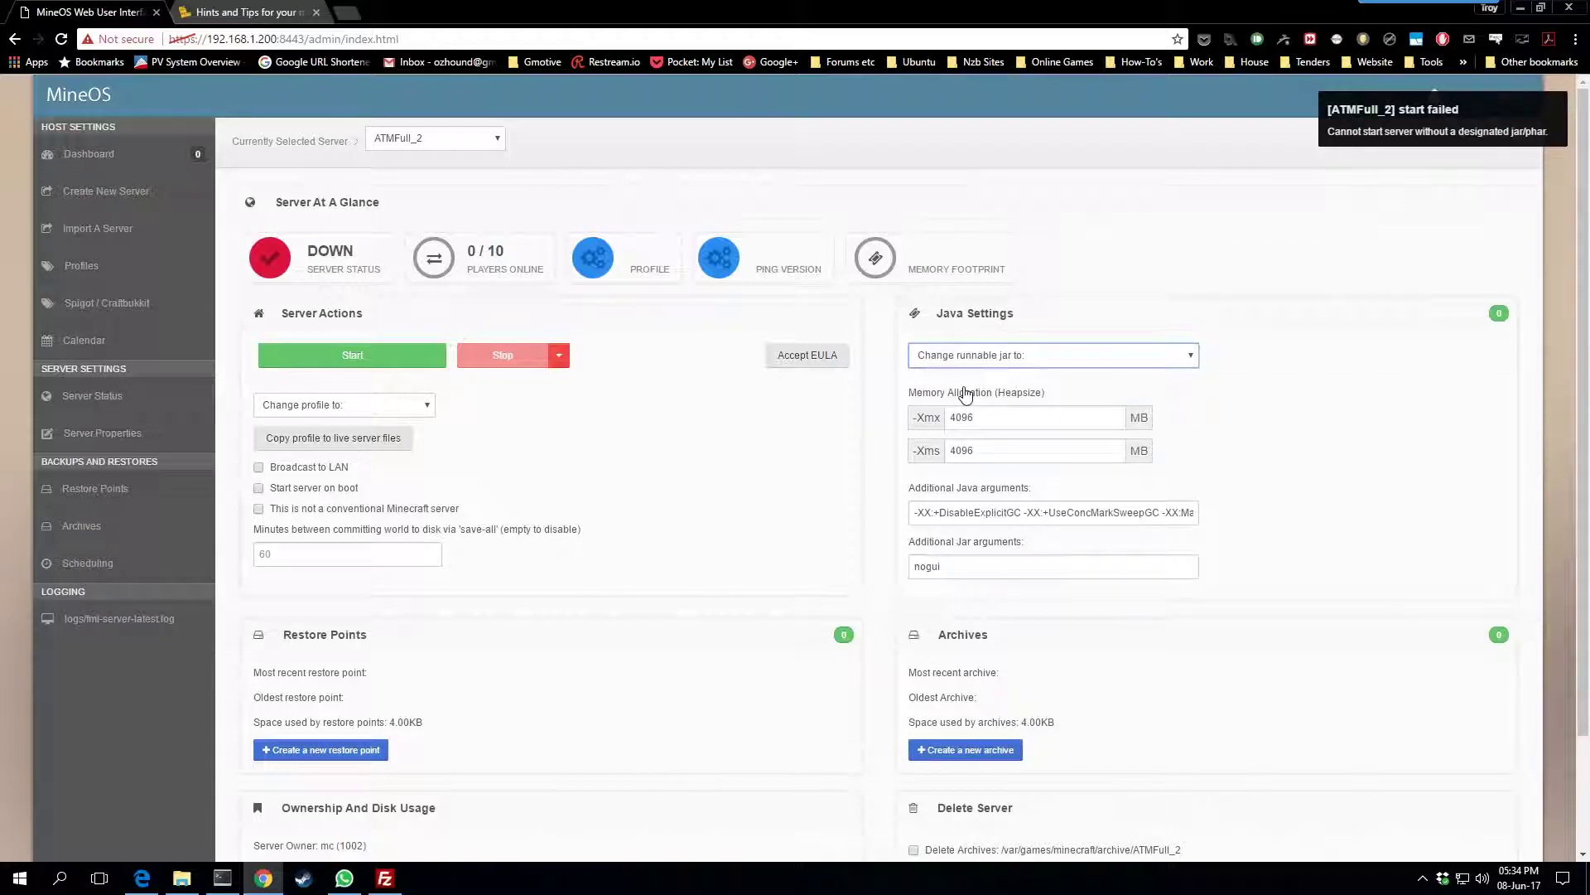
{"action": "left_click", "coordinate": [1111, 356]}
{"action": "left_click", "coordinate": [996, 392]}
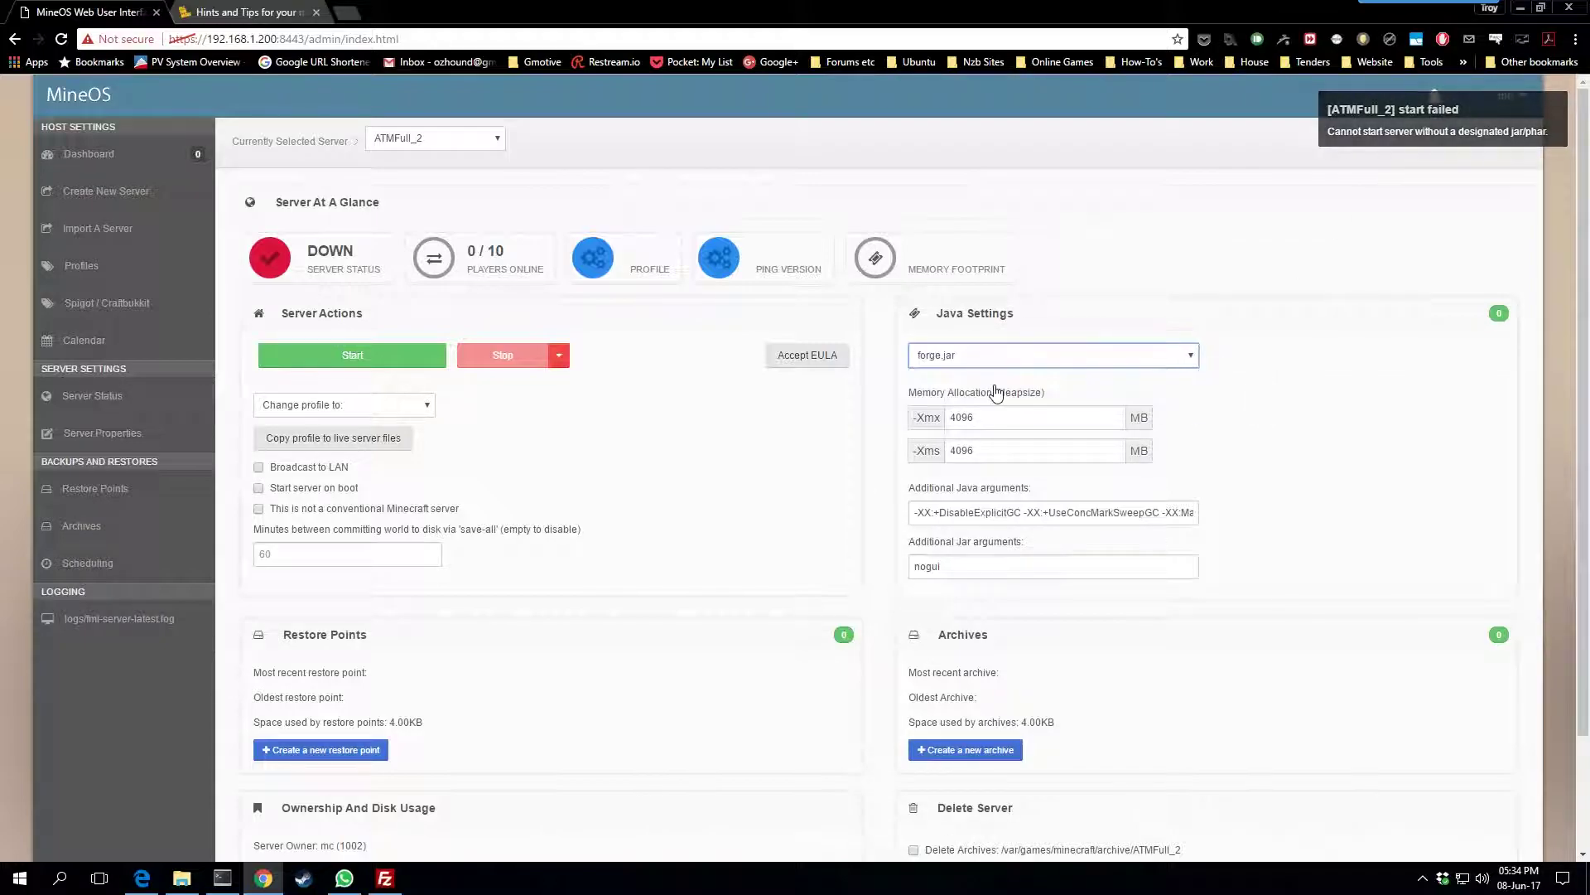
{"action": "left_click", "coordinate": [329, 362]}
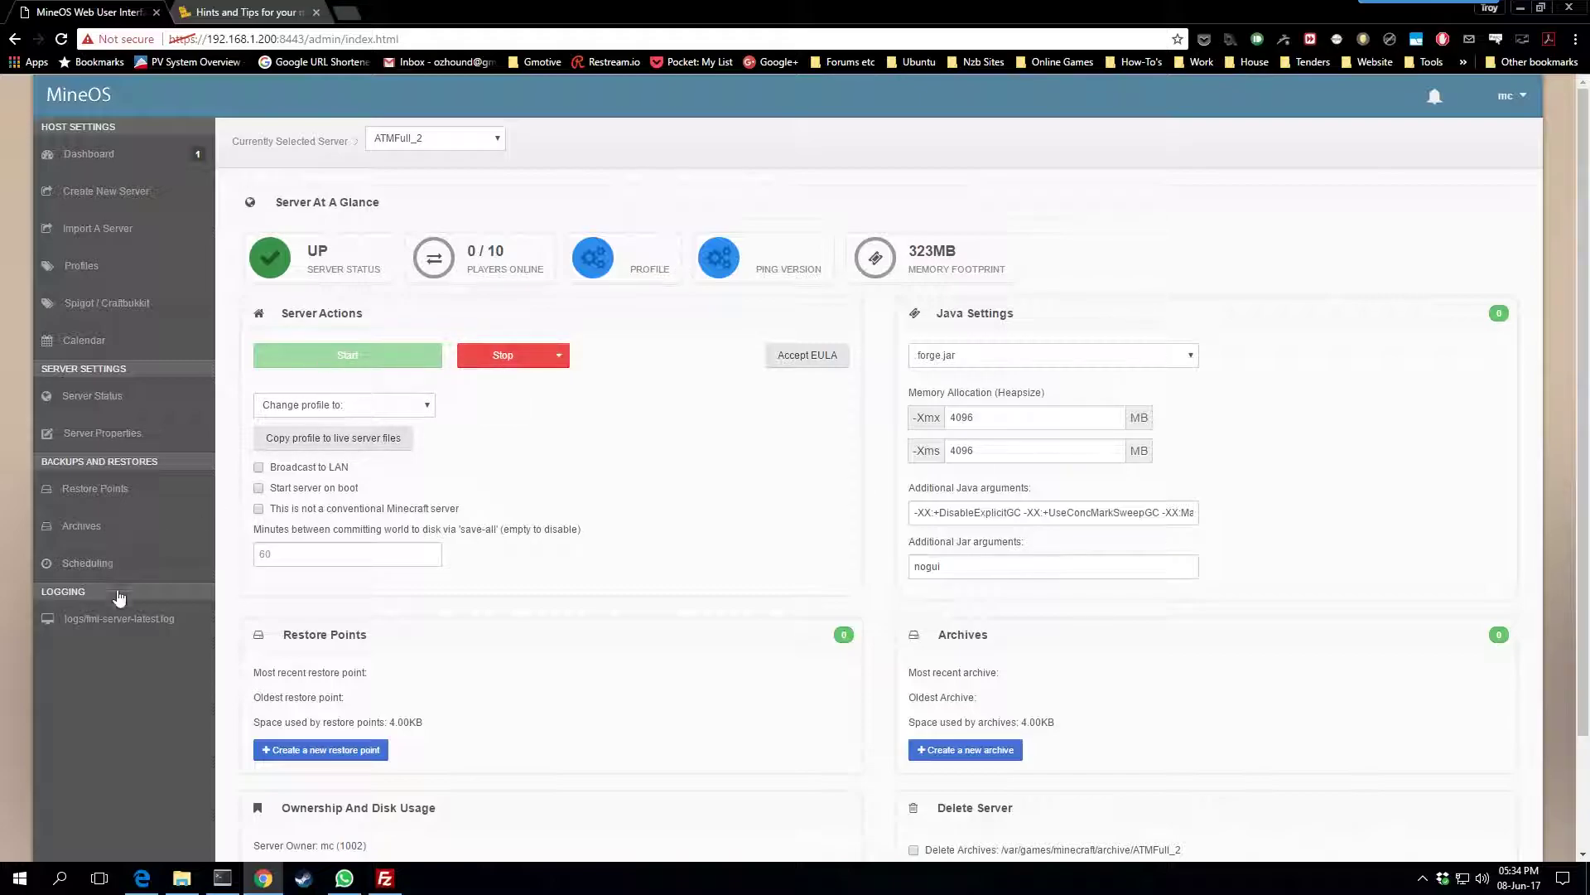
Check ATMFull_2's fml-server-latest.log and latest.log, reloading once, then open its Scheduling page
{"action": "left_click", "coordinate": [107, 623]}
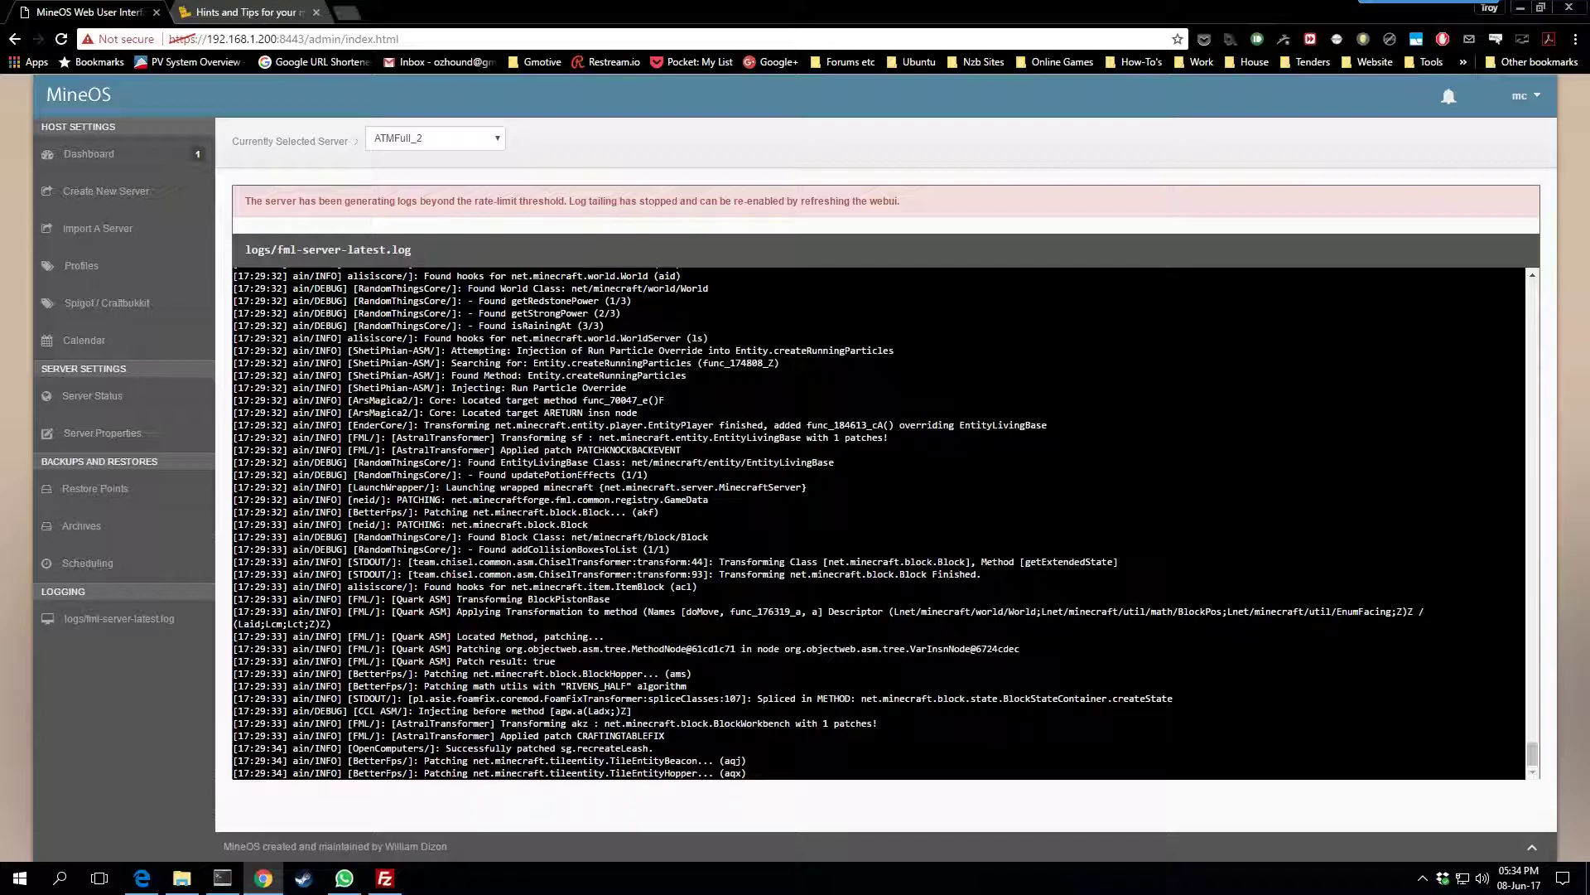
{"action": "left_click", "coordinate": [61, 38]}
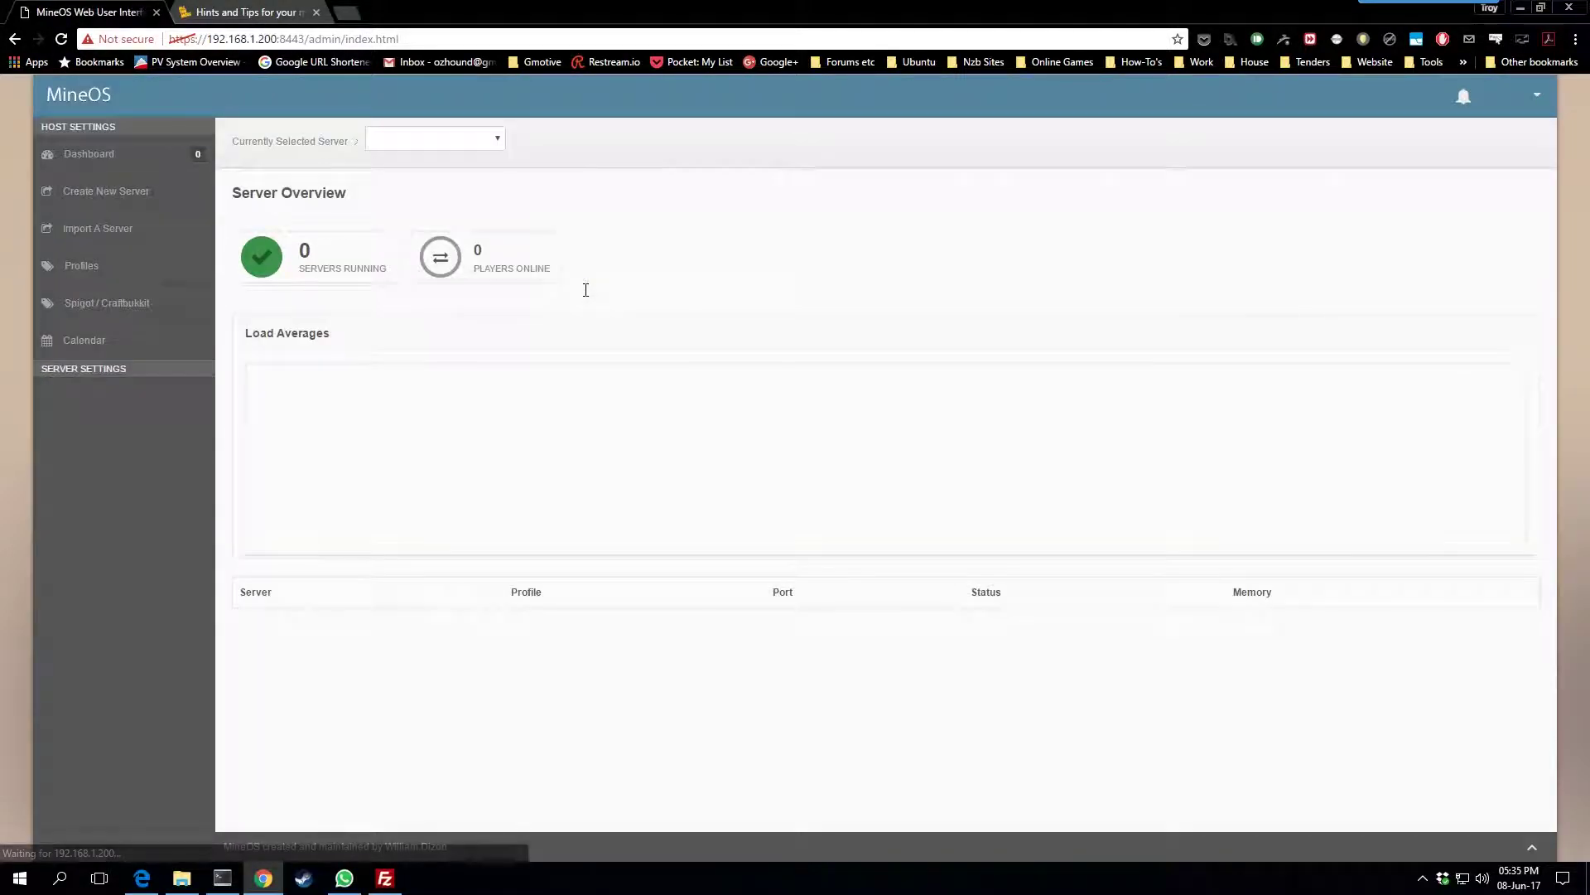
{"action": "left_click", "coordinate": [267, 625]}
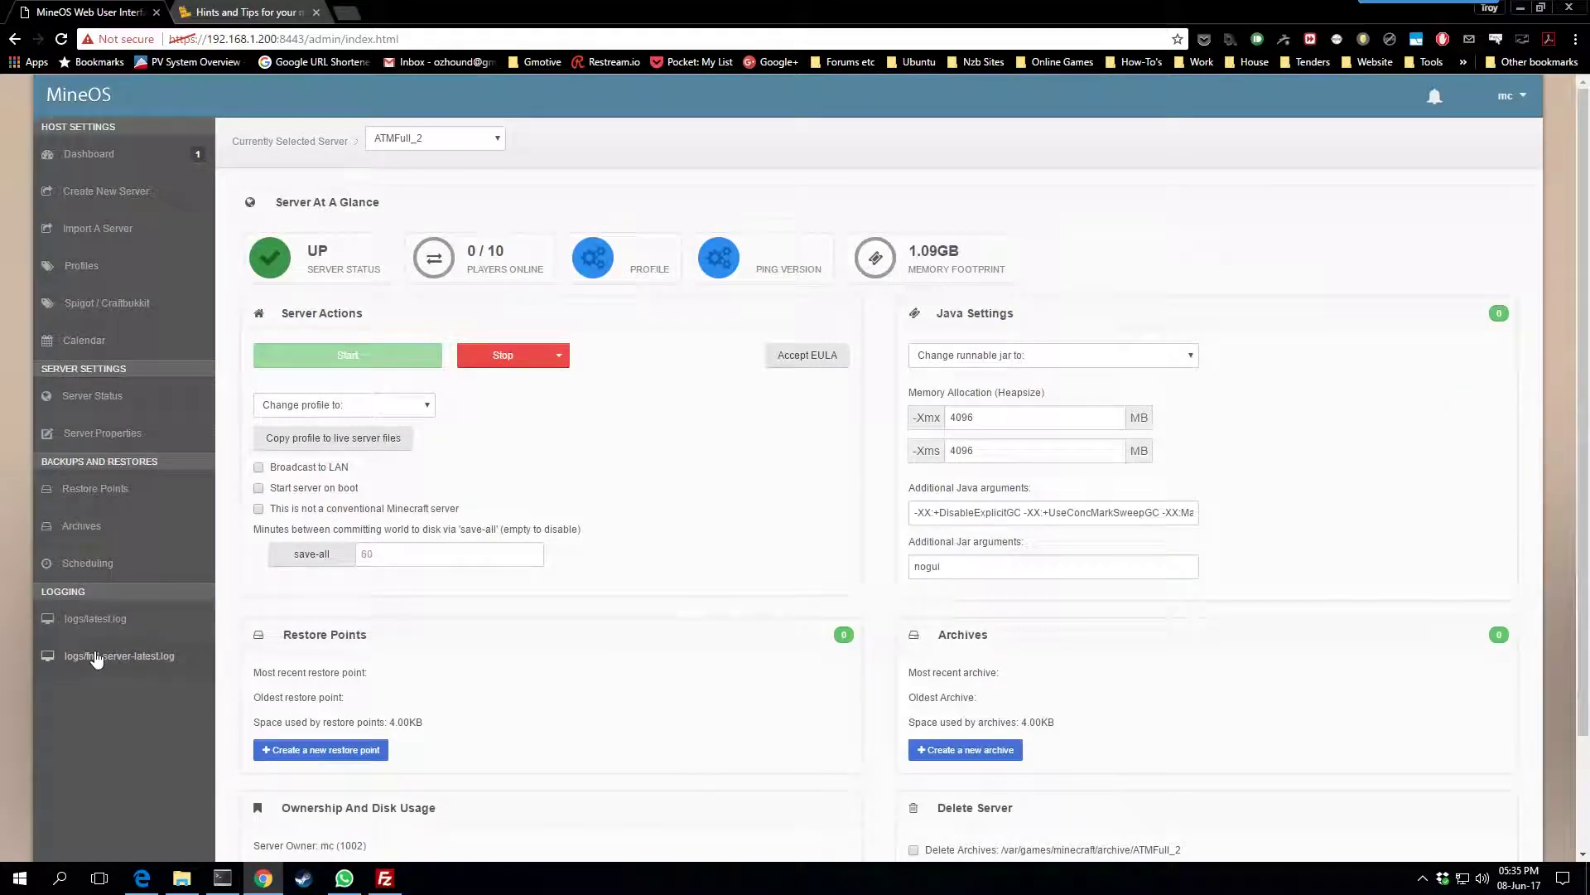
{"action": "left_click", "coordinate": [98, 621]}
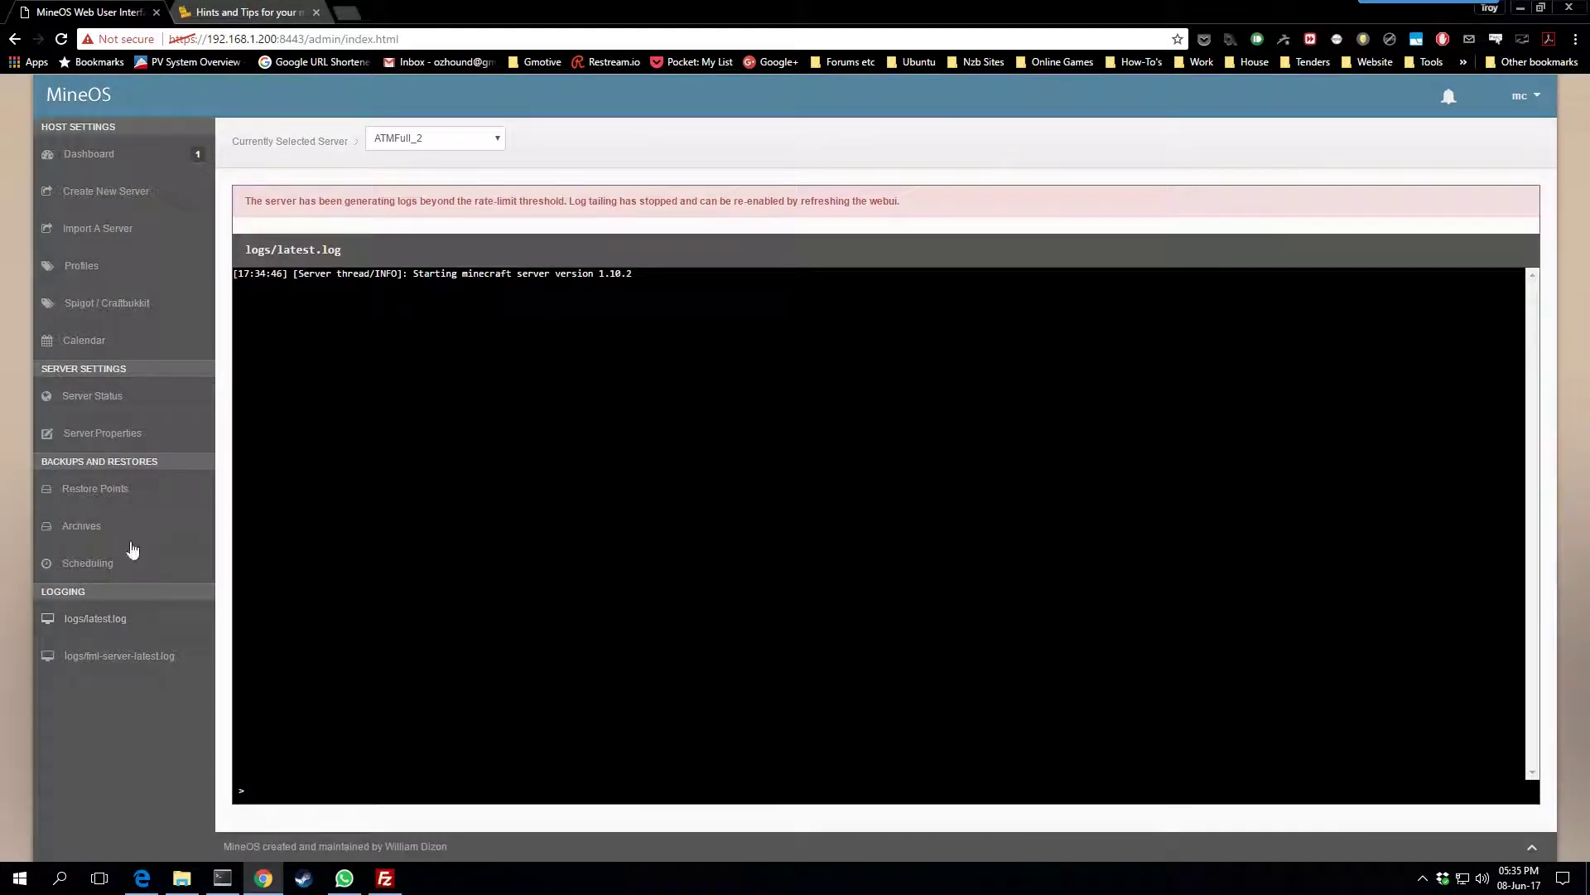
{"action": "left_click", "coordinate": [77, 660]}
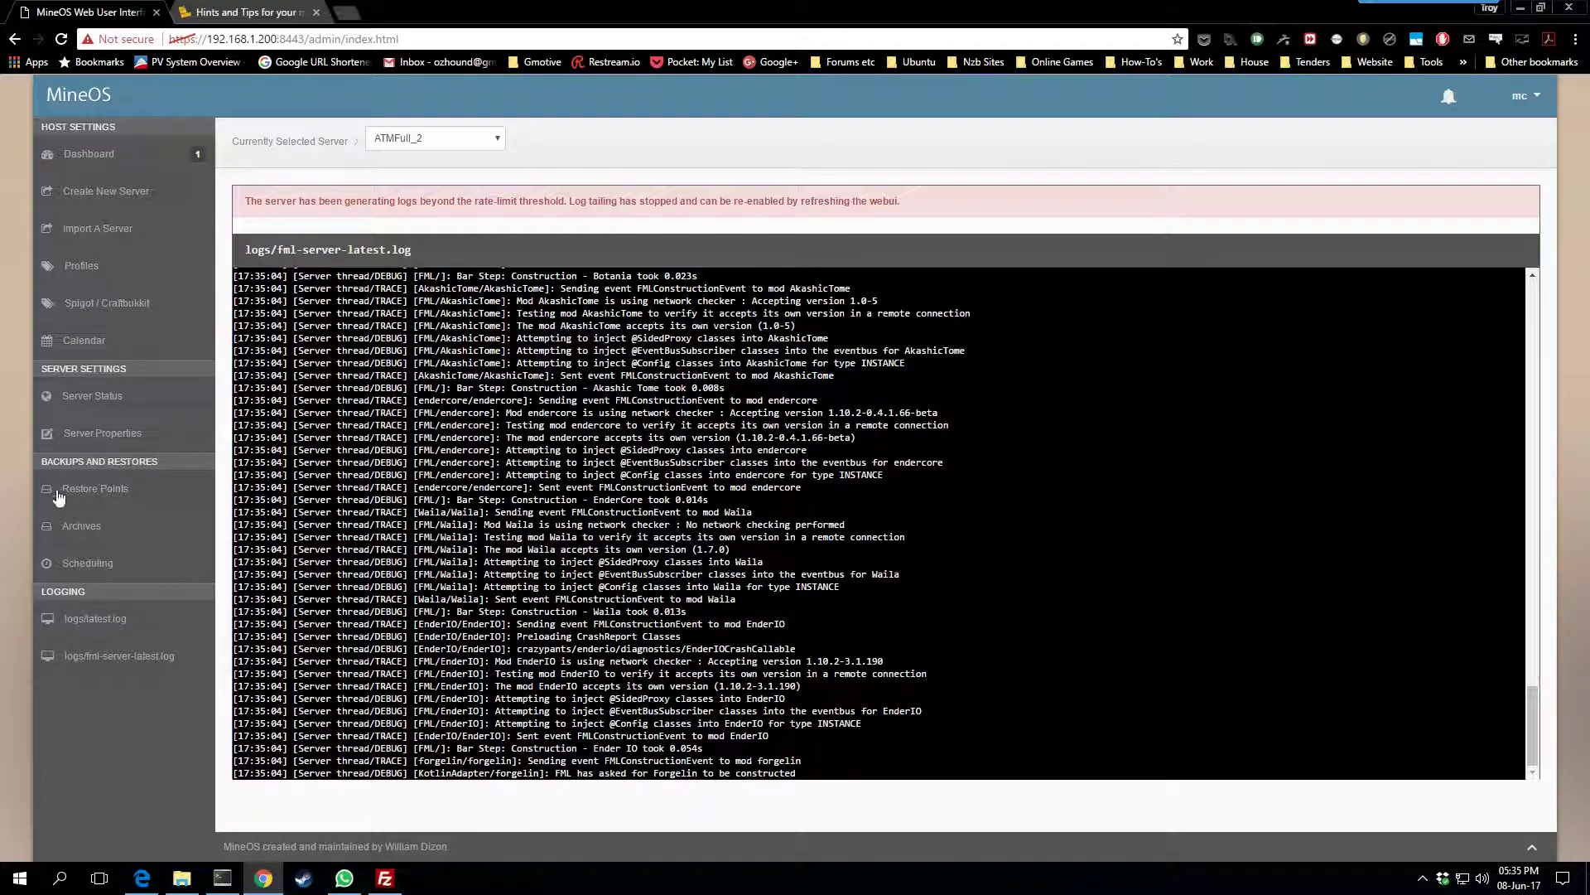
{"action": "left_click", "coordinate": [90, 565]}
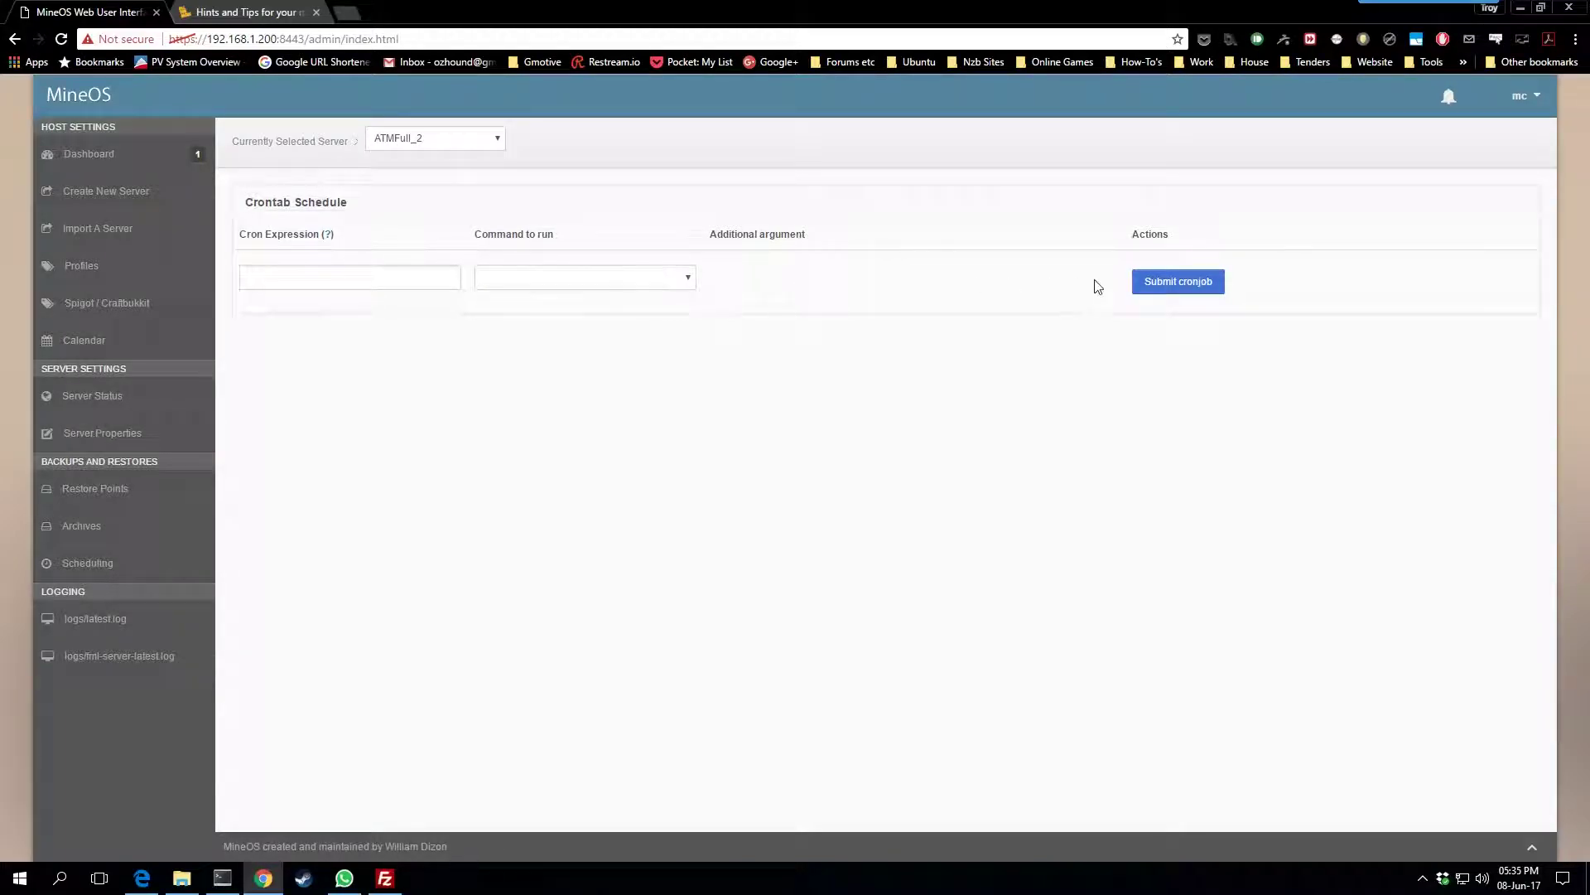
Review the schedulable command list, then the server's restore points and archives
{"action": "left_click", "coordinate": [653, 281]}
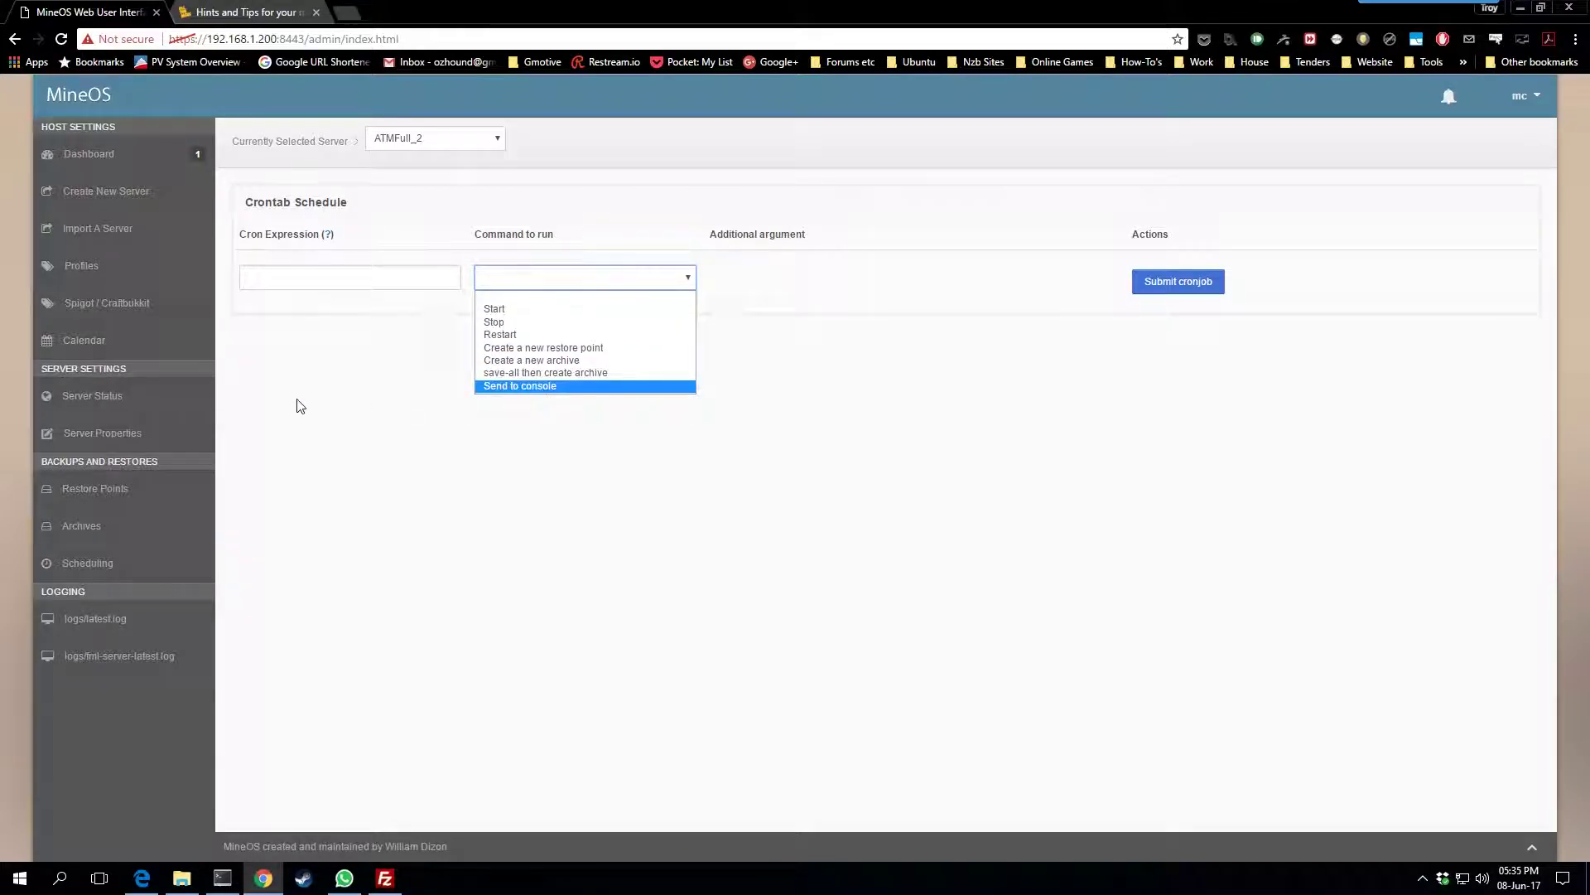
{"action": "left_click", "coordinate": [336, 280]}
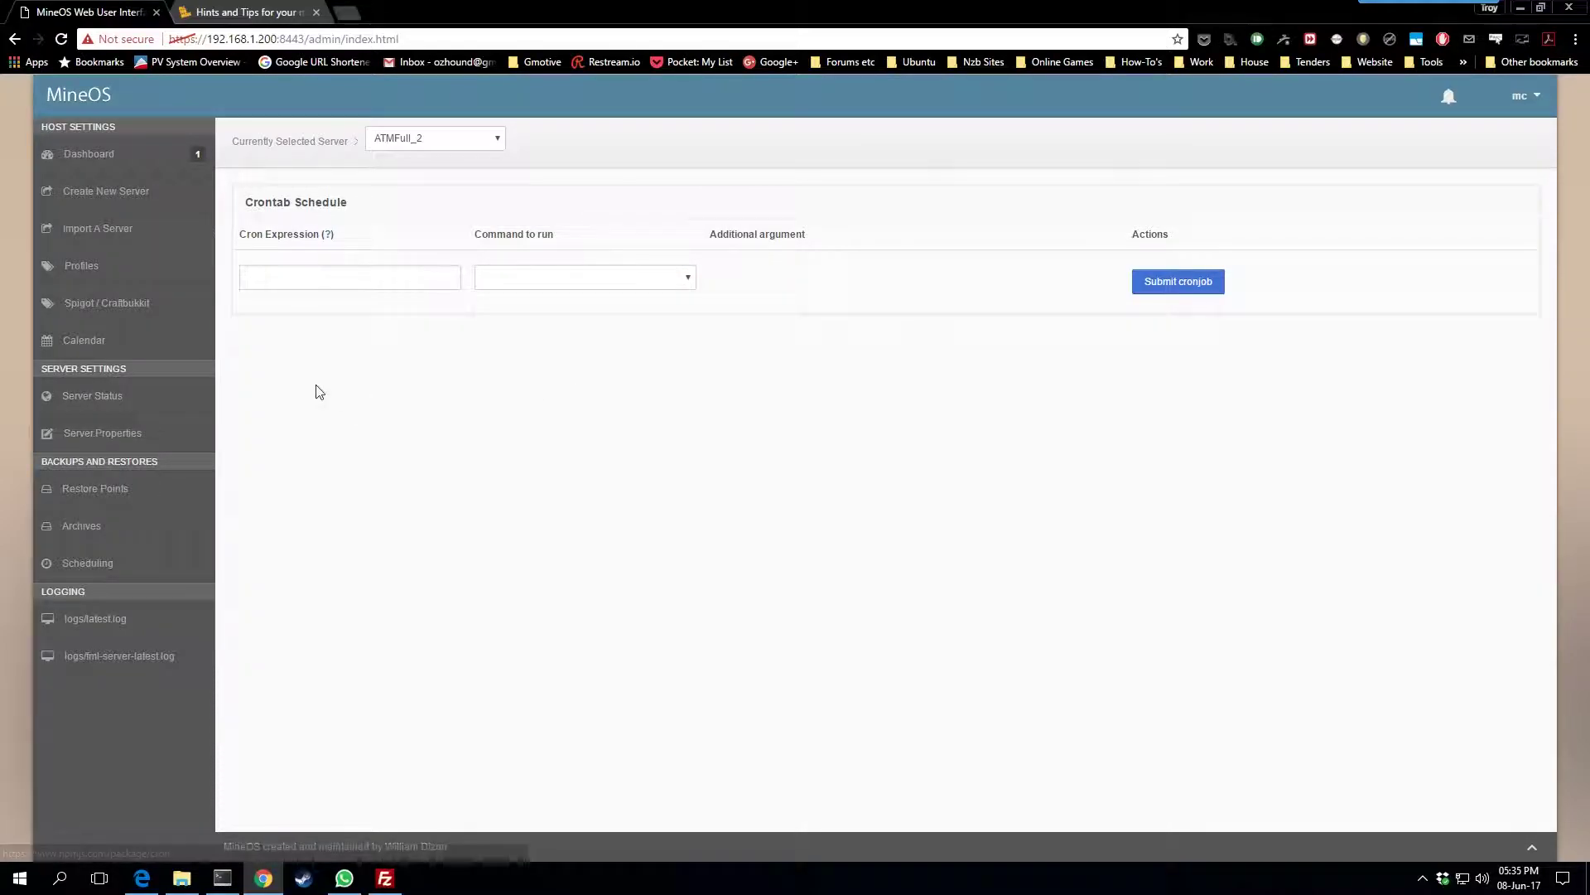
{"action": "left_click", "coordinate": [91, 490]}
{"action": "left_click", "coordinate": [79, 528]}
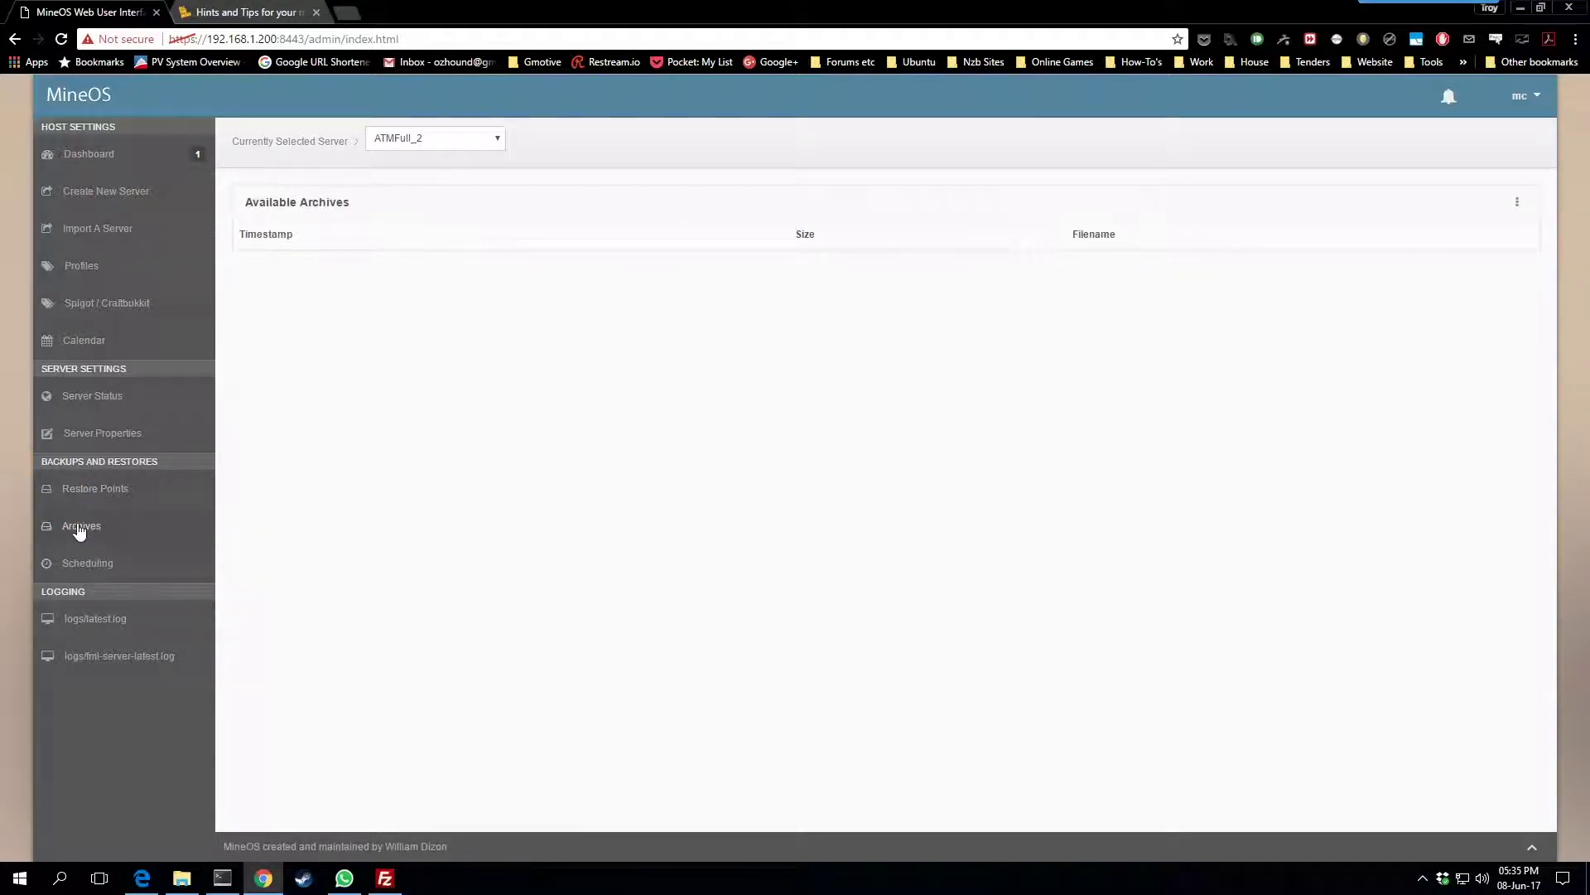
{"action": "left_click", "coordinate": [98, 491]}
{"action": "left_click", "coordinate": [88, 530]}
Return to Server Status, then view the June 2017 calendar
{"action": "left_click", "coordinate": [84, 406]}
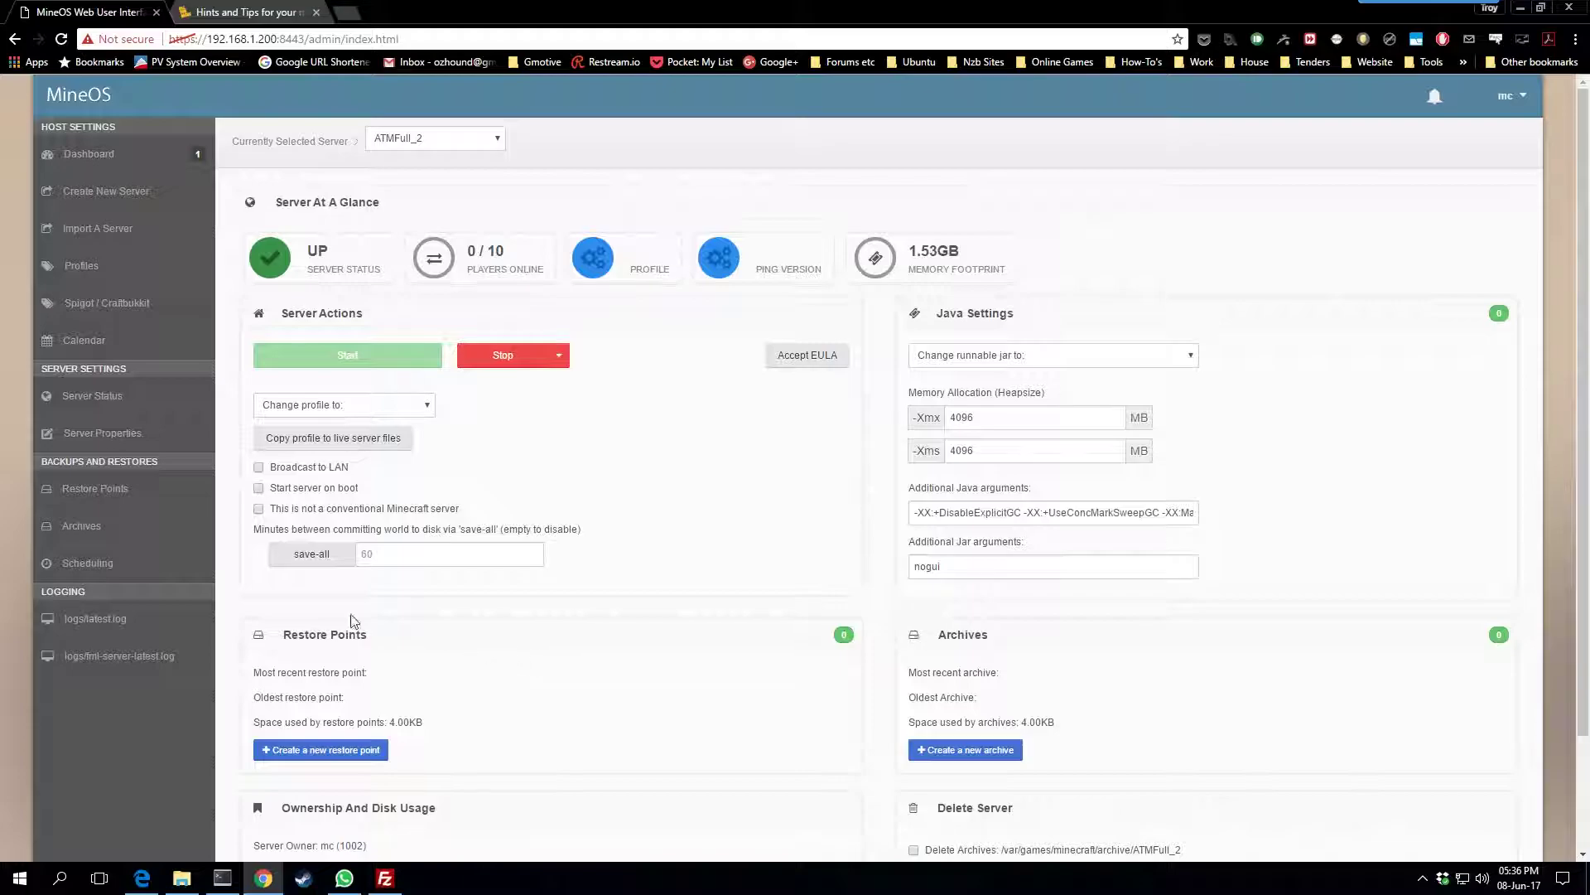
{"action": "left_click", "coordinate": [99, 340]}
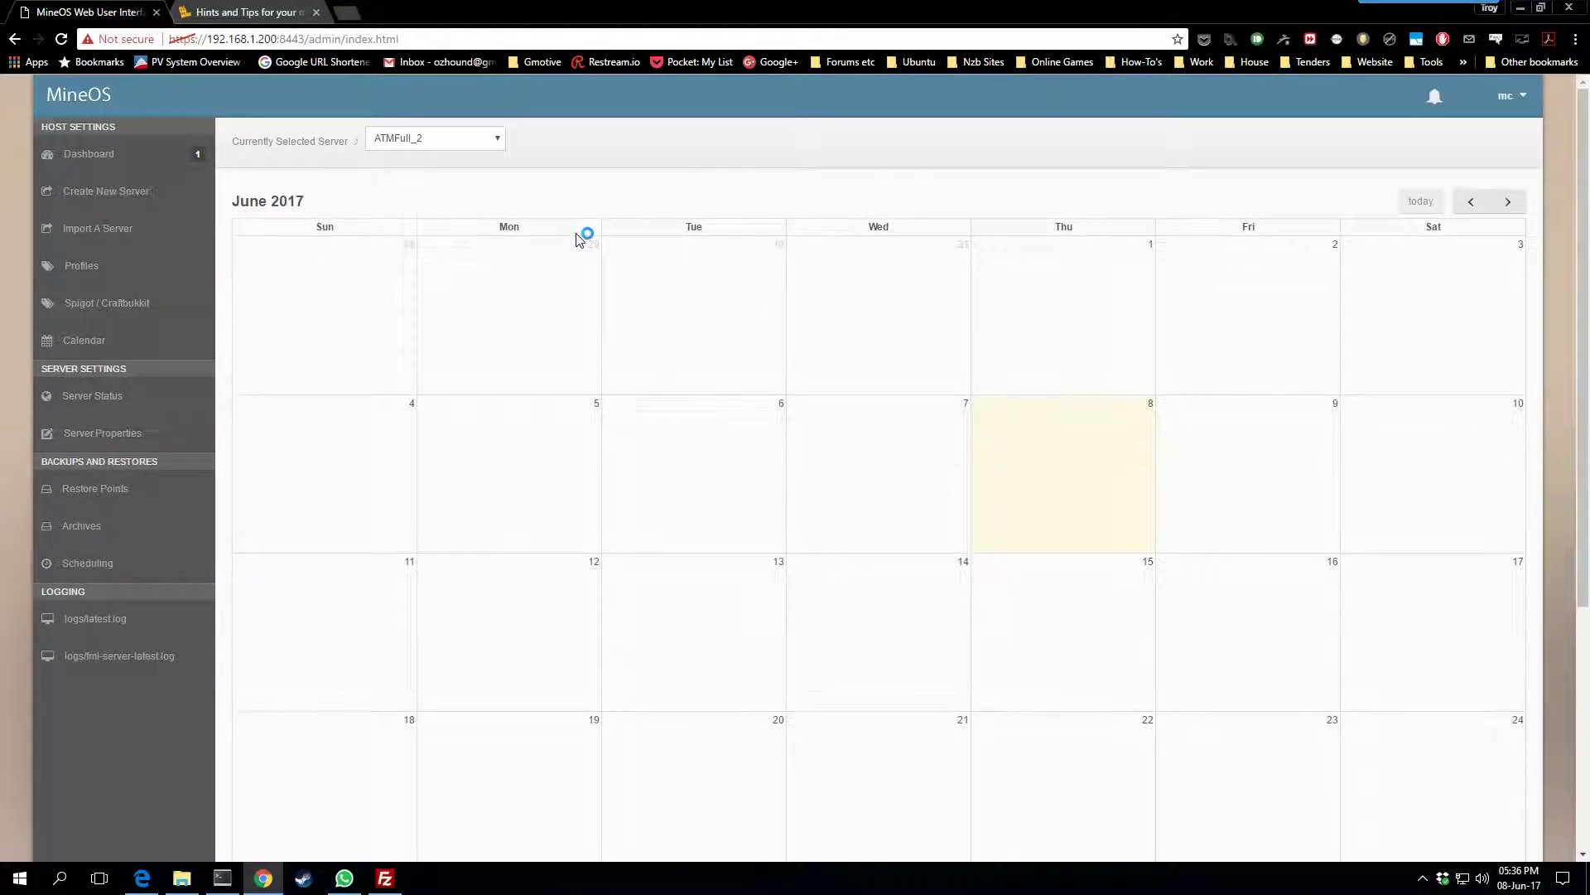
{"action": "scroll", "coordinate": [768, 508], "scroll_direction": "down", "scroll_amount": 4}
{"action": "scroll", "coordinate": [768, 505], "scroll_direction": "up", "scroll_amount": 4}
Reload, check ATMFull_2's FML log and status, then view the dashboard showing 1 server using 2.13GB
{"action": "left_click", "coordinate": [60, 39]}
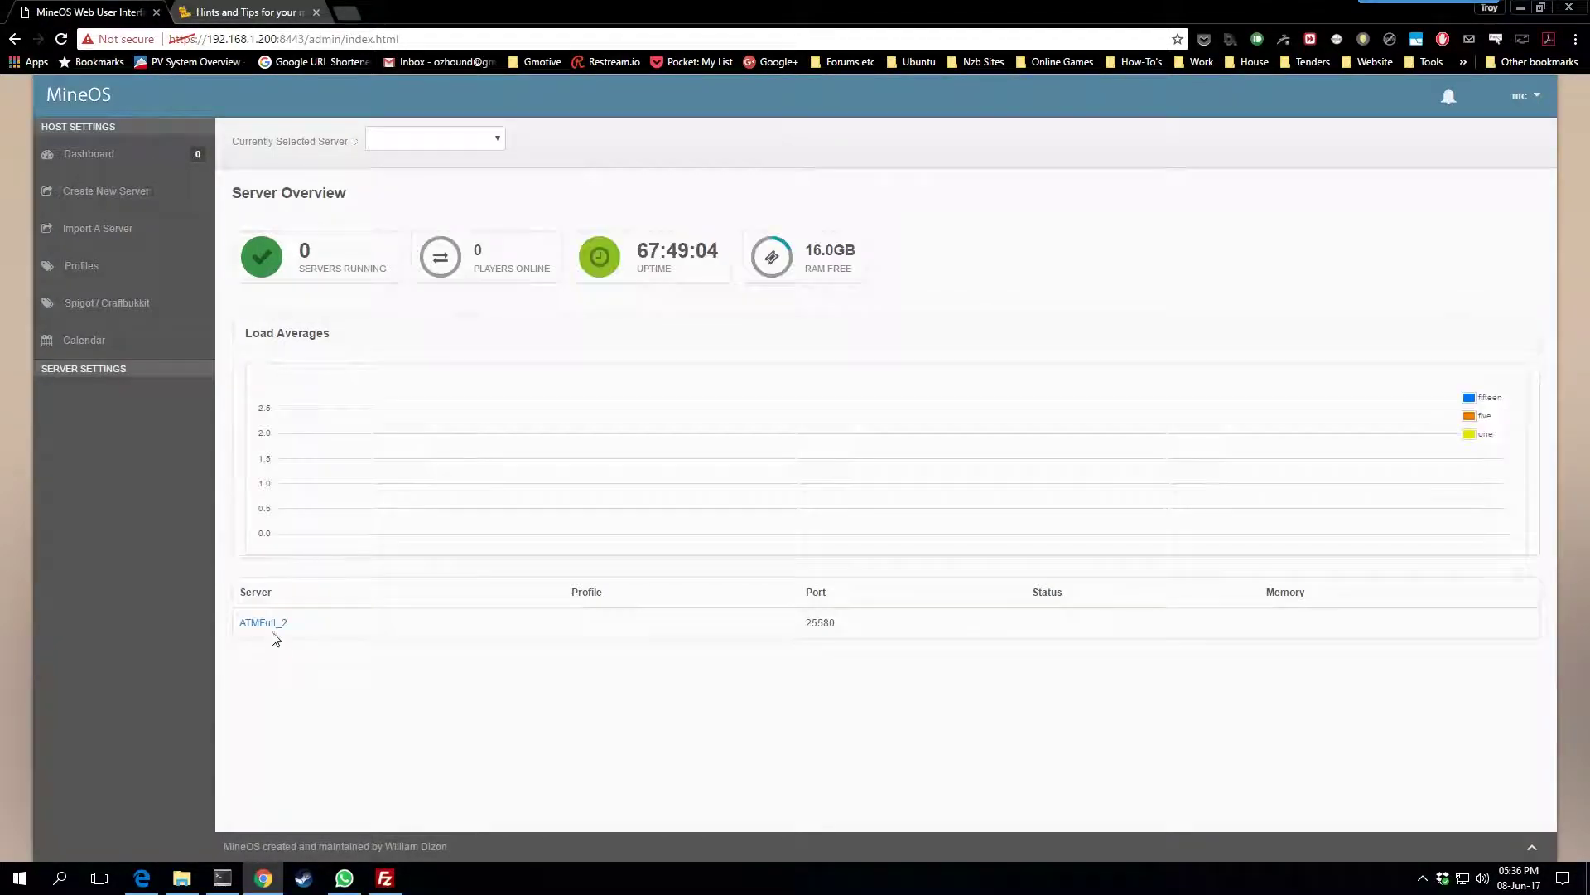
{"action": "left_click", "coordinate": [260, 623]}
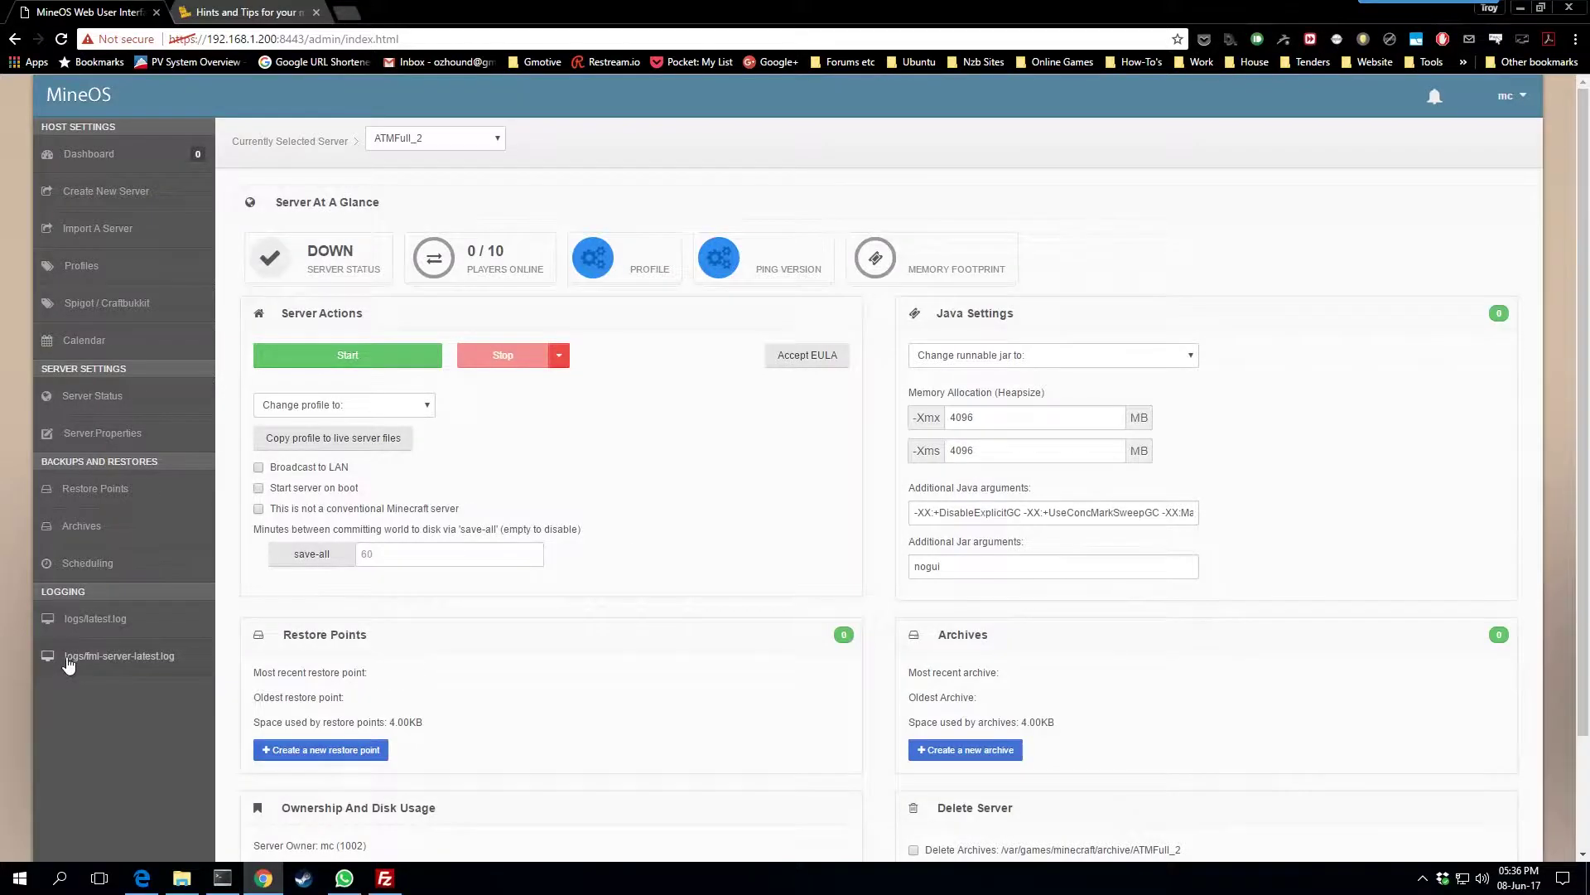
{"action": "left_click", "coordinate": [69, 663]}
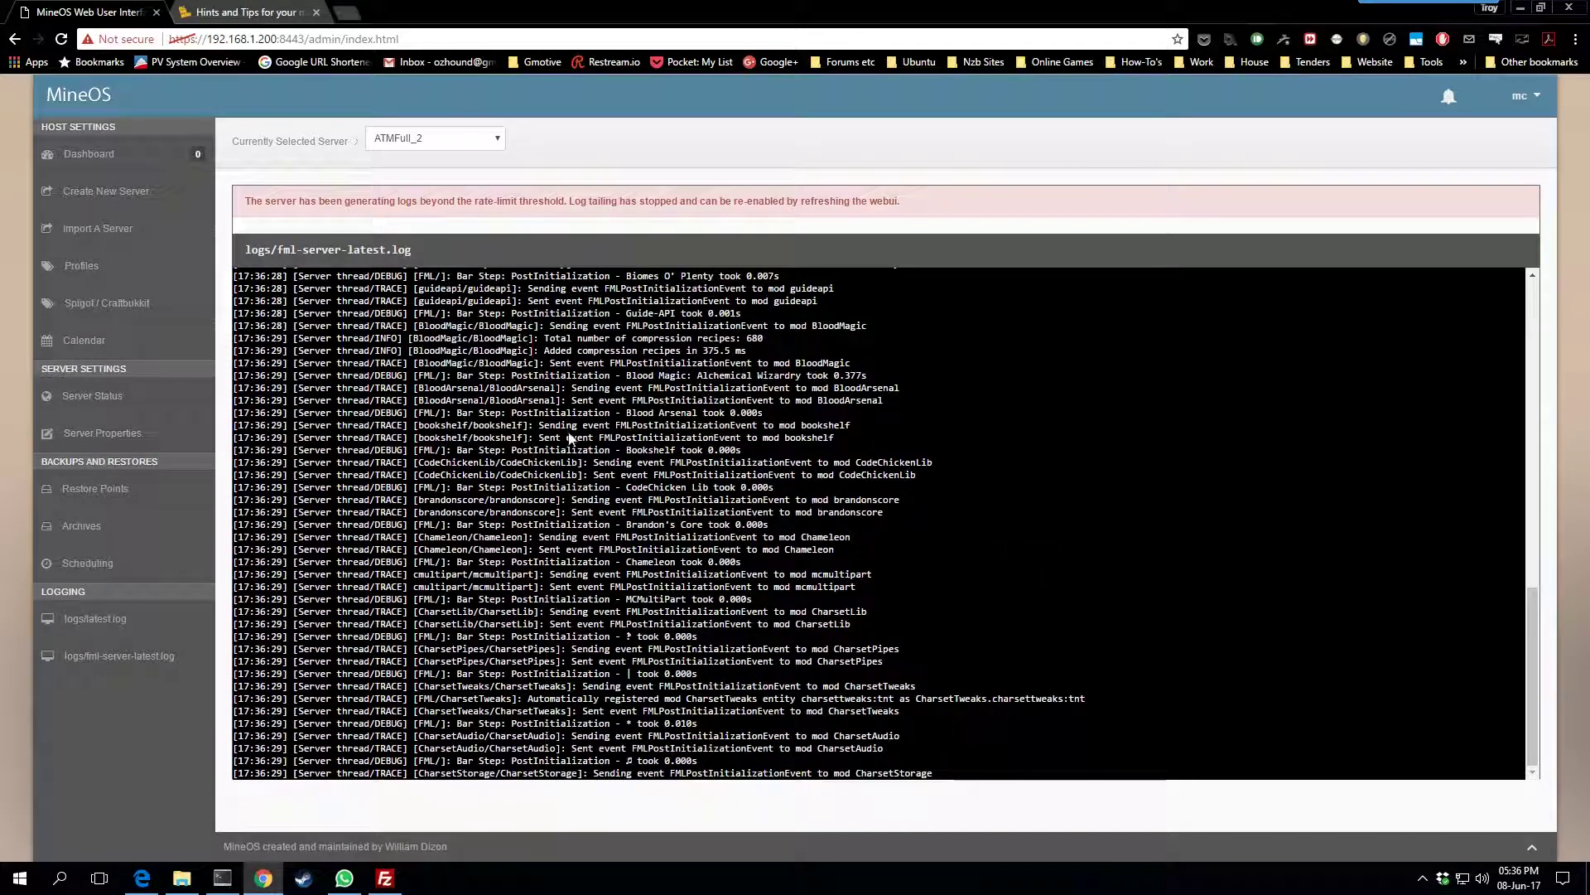
{"action": "left_click", "coordinate": [112, 394]}
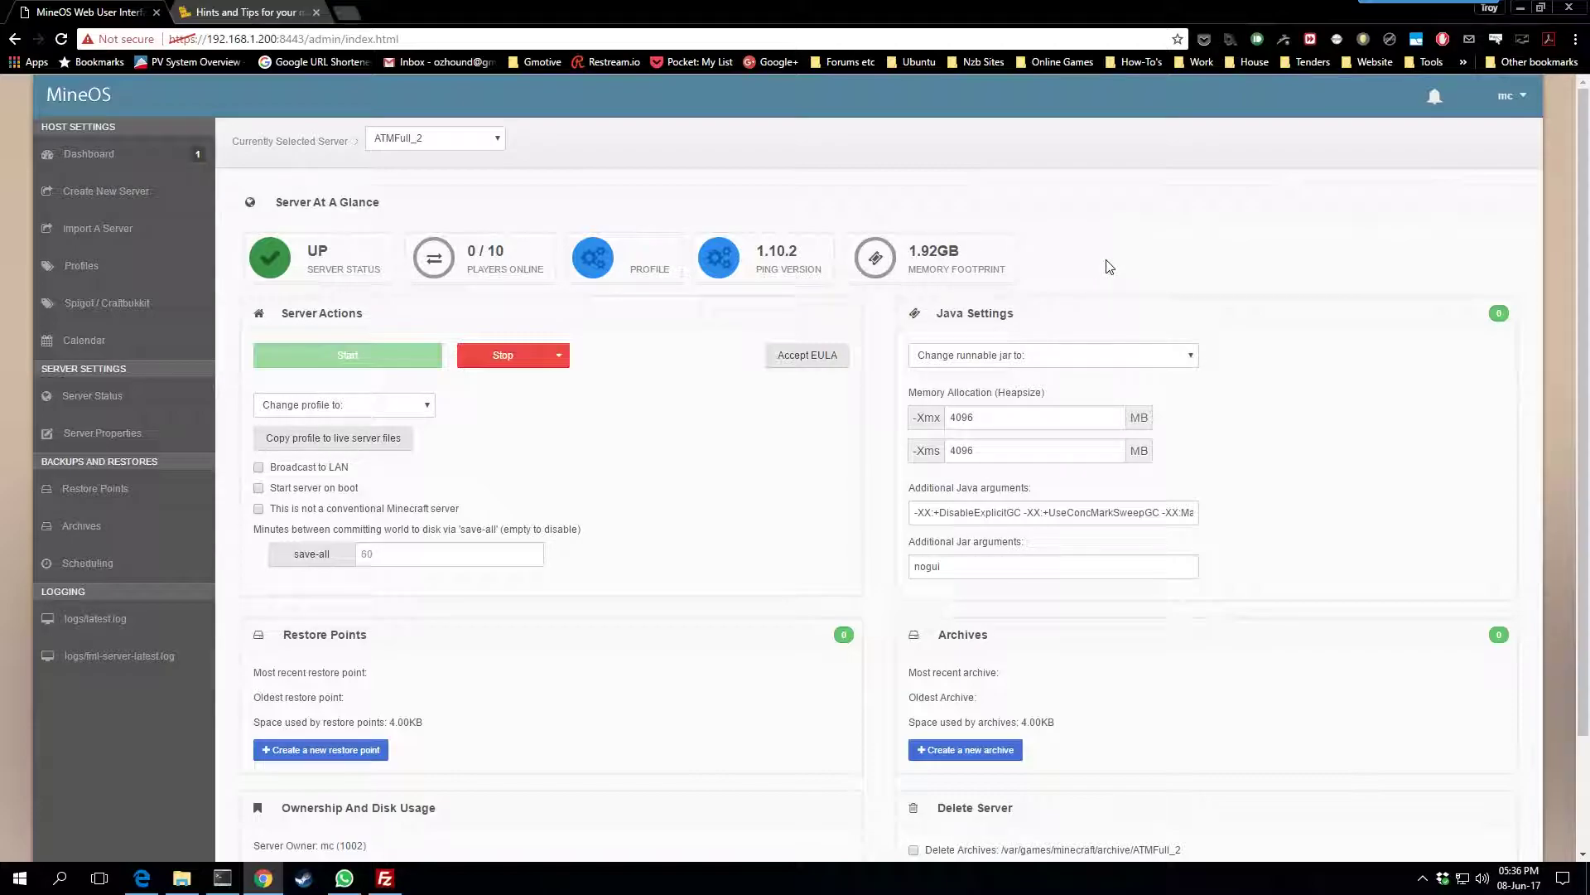
{"action": "left_click", "coordinate": [67, 157]}
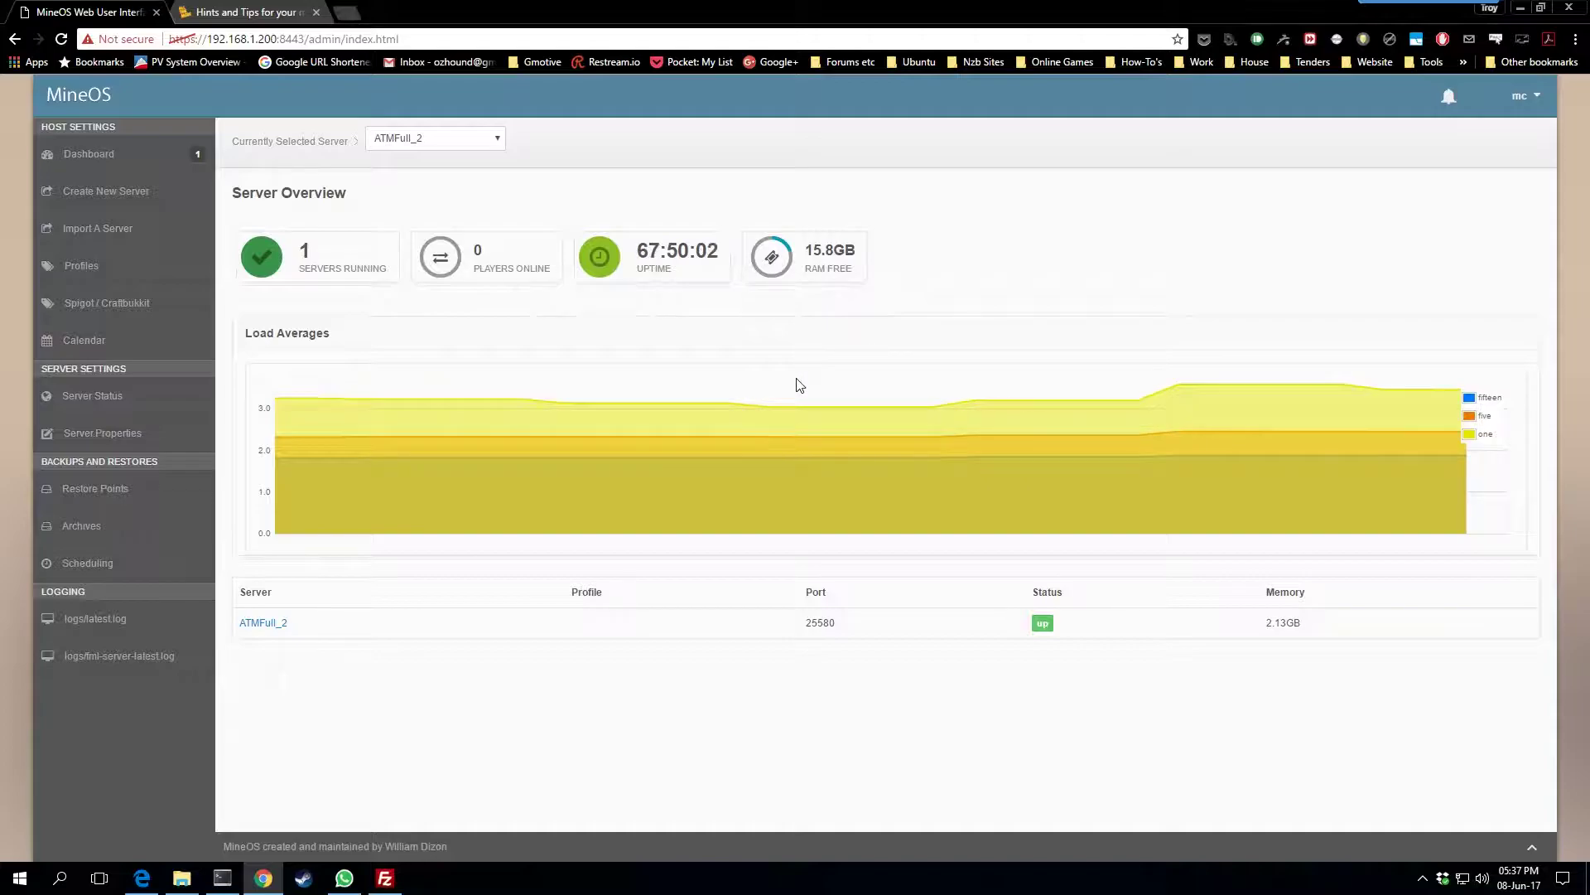
Review ATMFull_2's FML and latest.log output, reload, then view its UP status with 4096 MB
{"action": "left_click", "coordinate": [86, 661]}
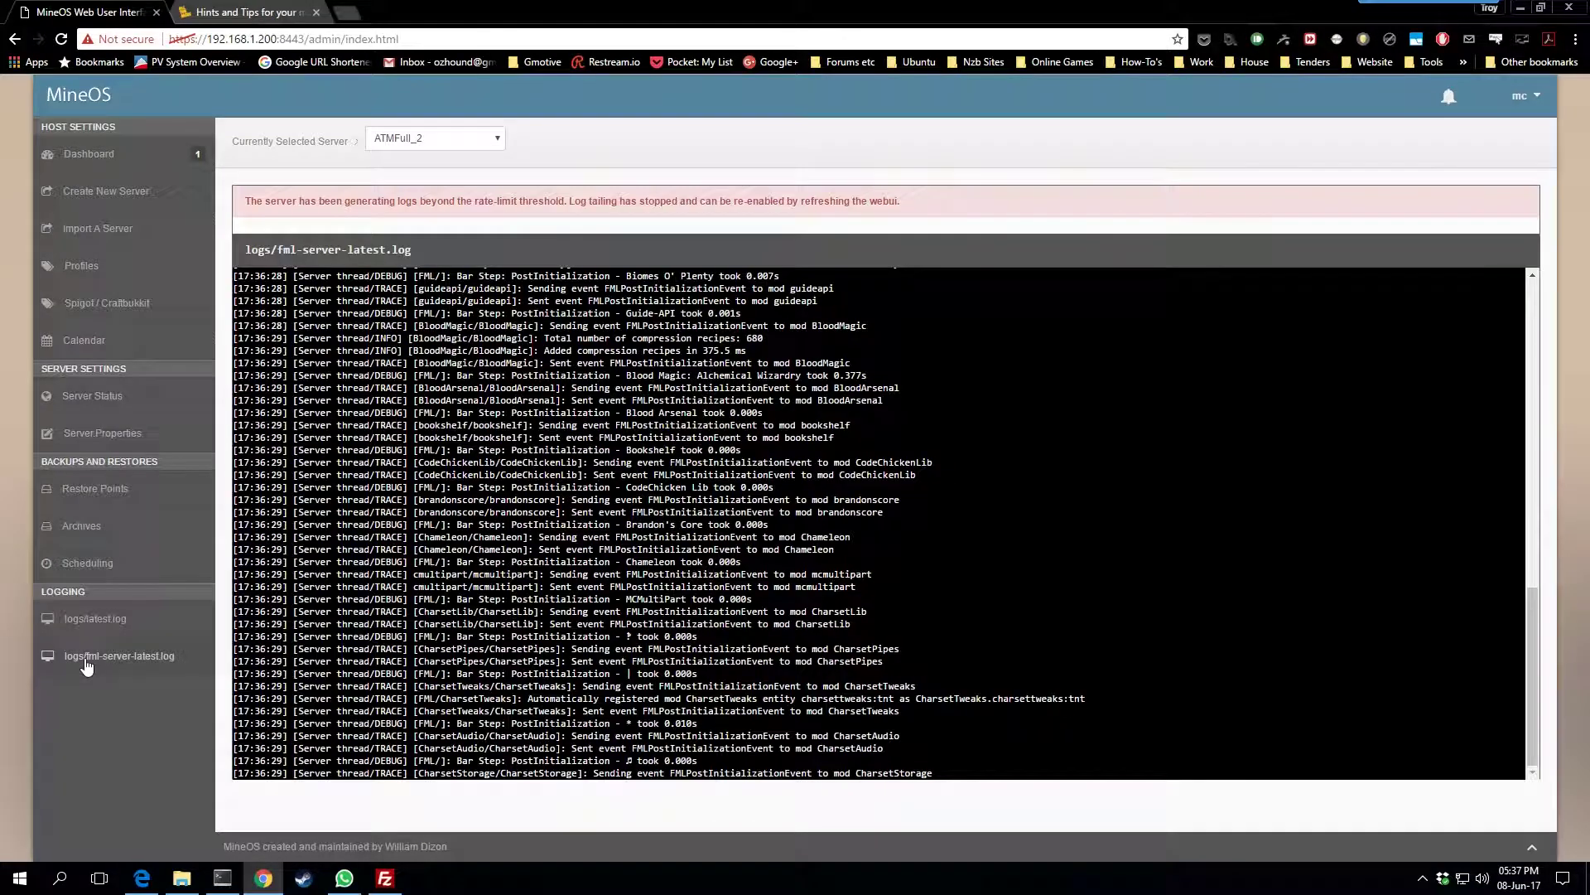
{"action": "left_click", "coordinate": [114, 632]}
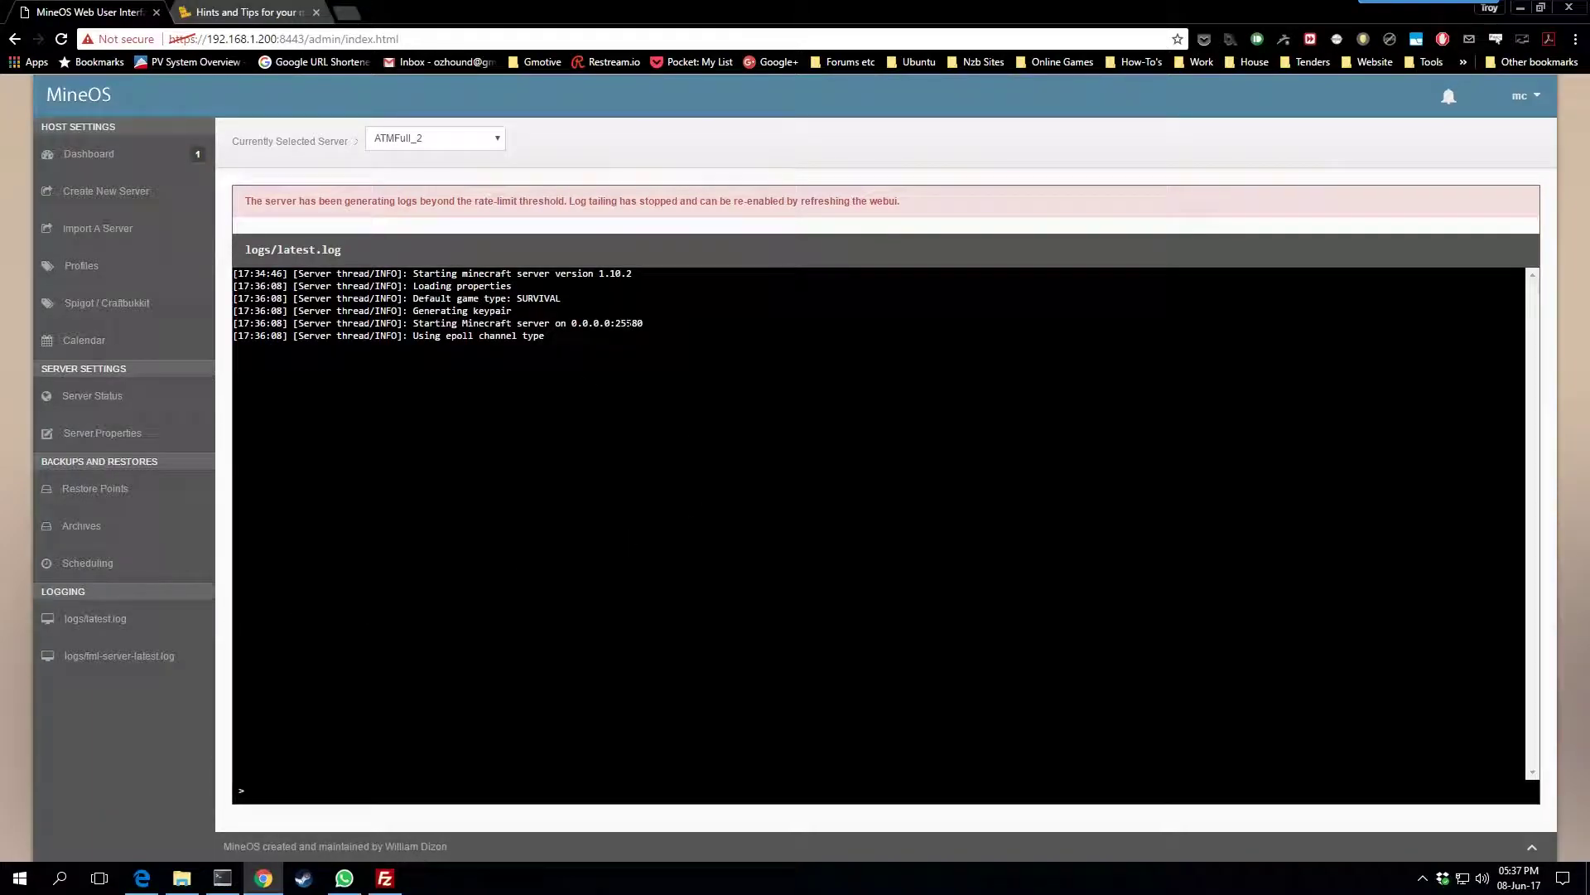
{"action": "left_click", "coordinate": [61, 39]}
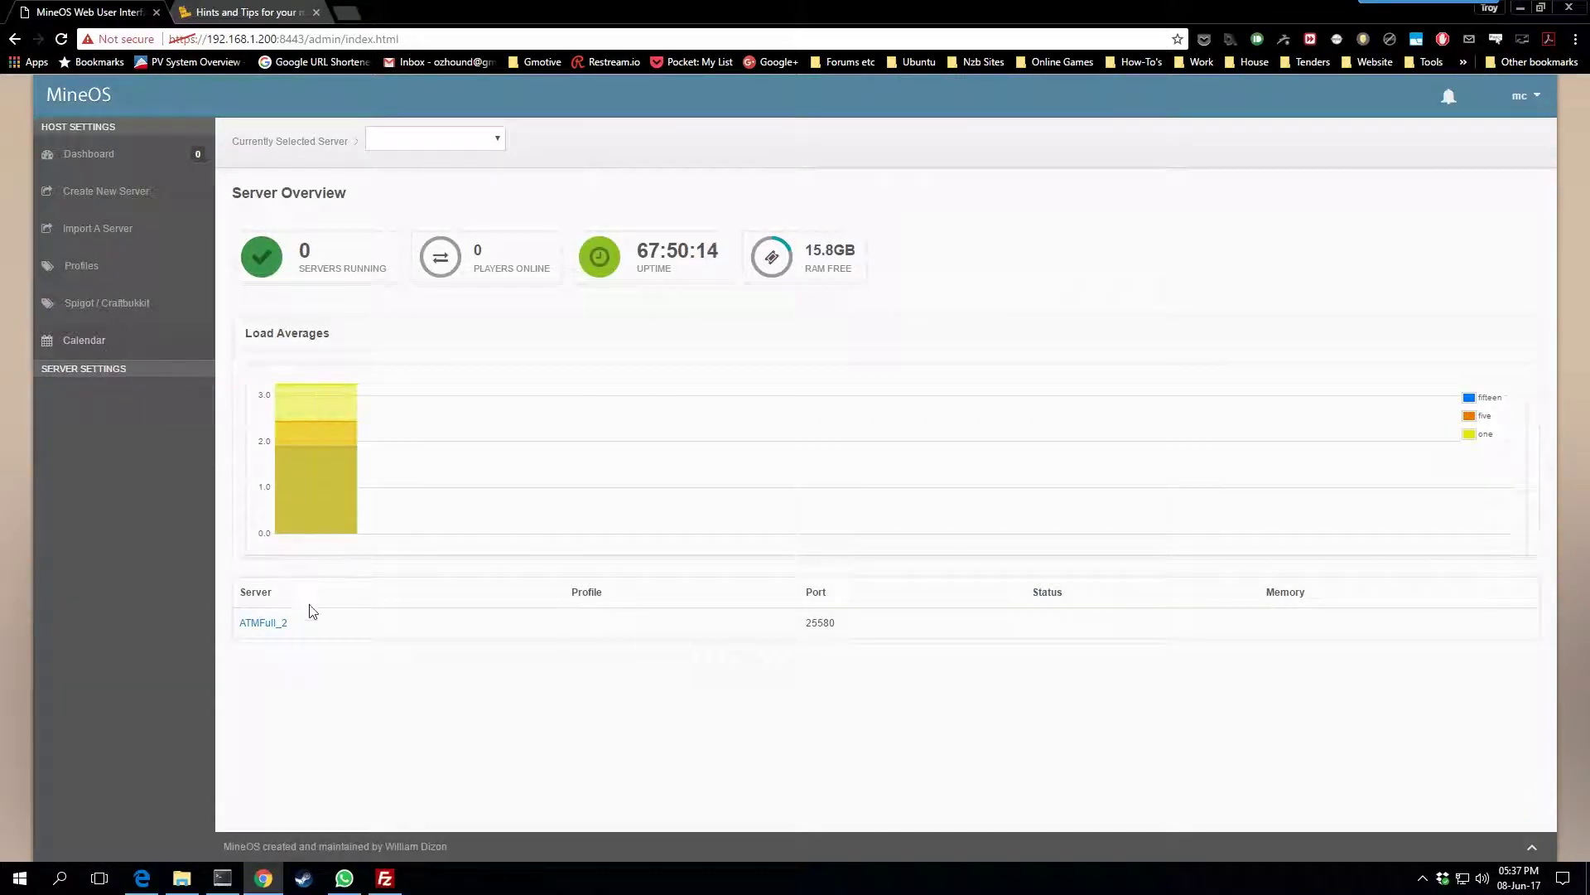
{"action": "left_click", "coordinate": [266, 623]}
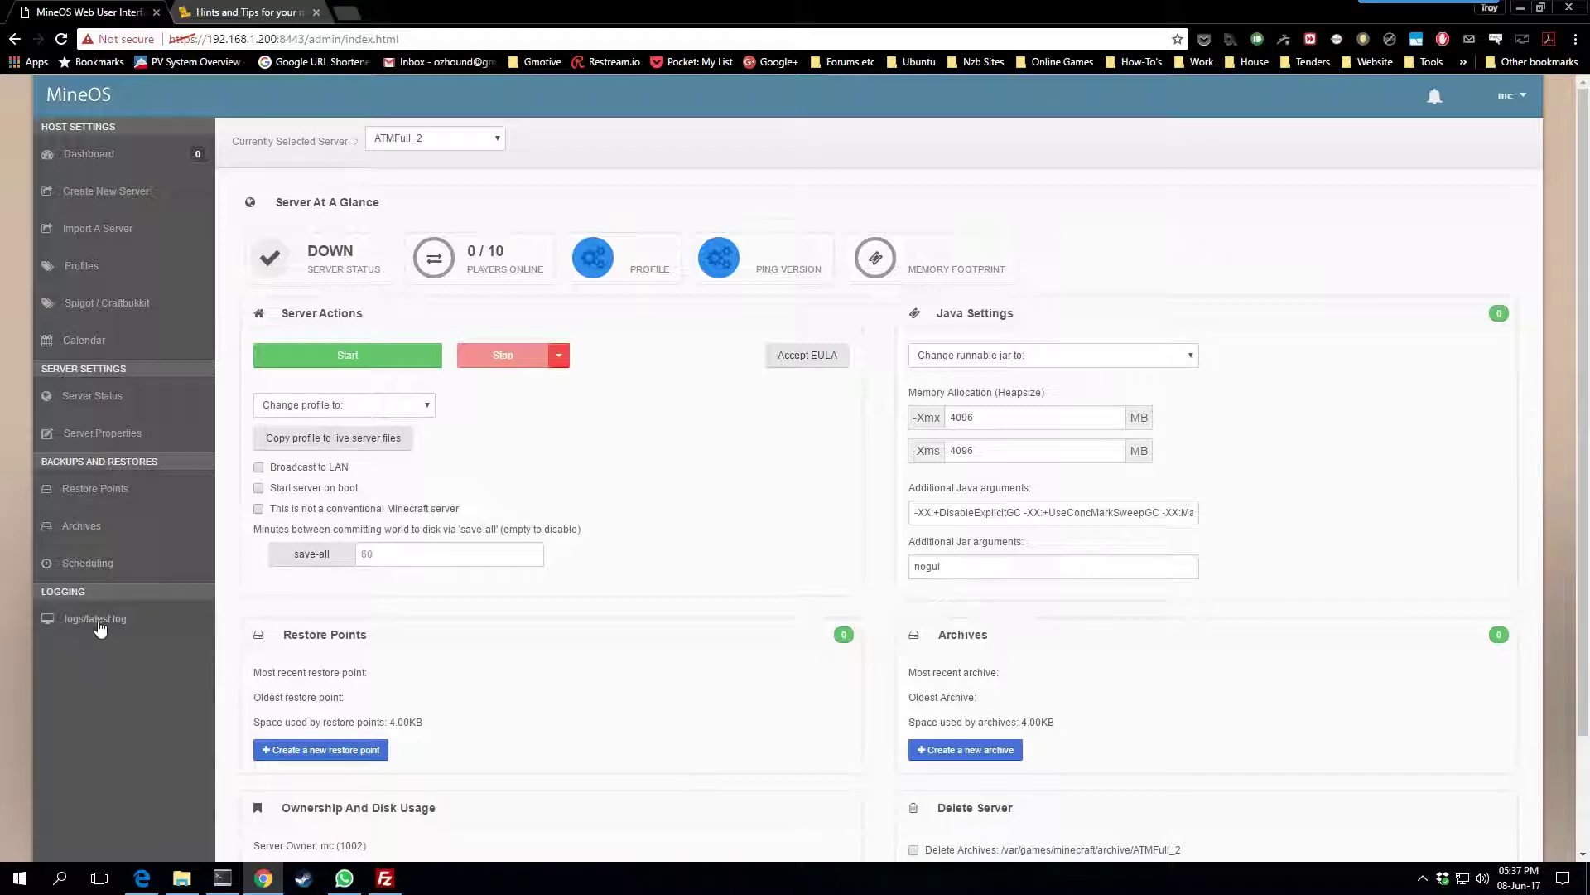
{"action": "left_click", "coordinate": [96, 620]}
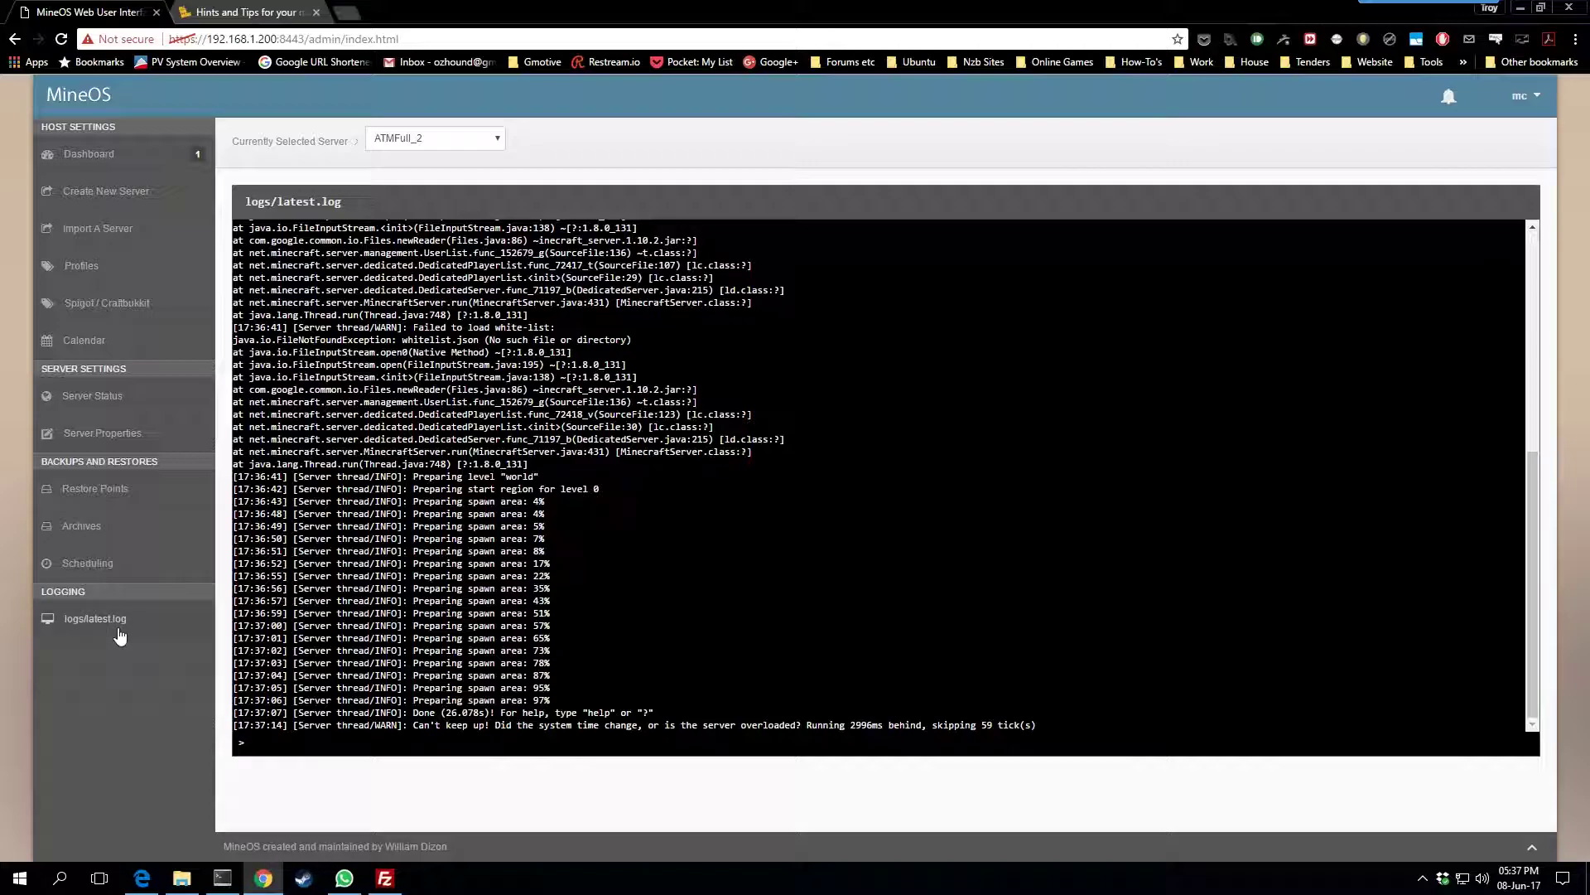
{"action": "left_click", "coordinate": [68, 406]}
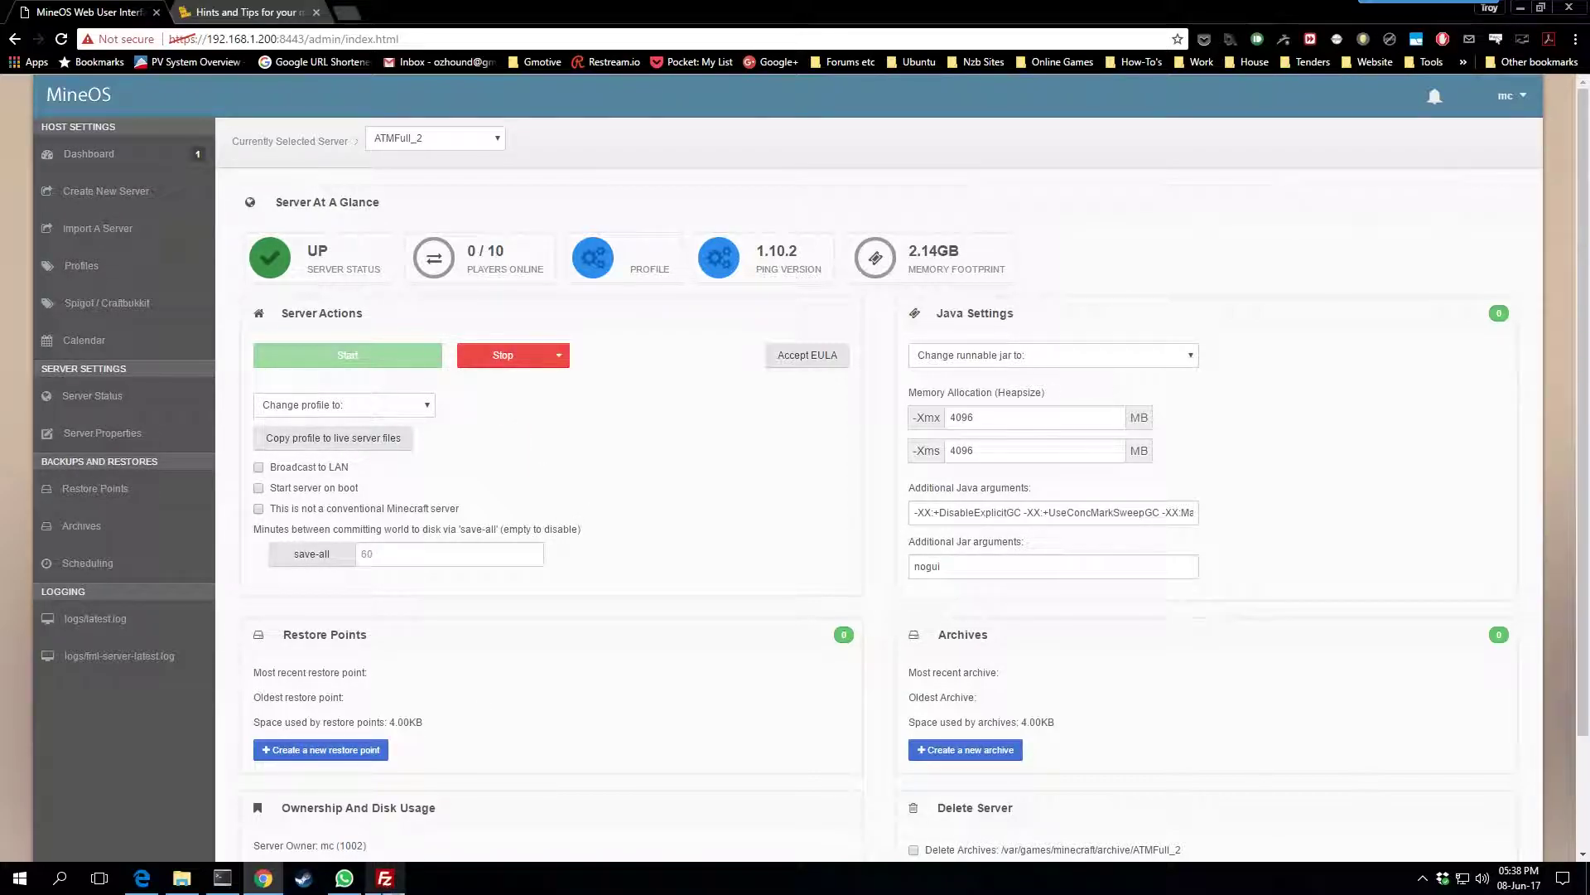
In FileZilla, go up from the remote folder and open the ATMLite server folder
{"action": "left_click", "coordinate": [385, 878]}
{"action": "double_click", "coordinate": [822, 394]}
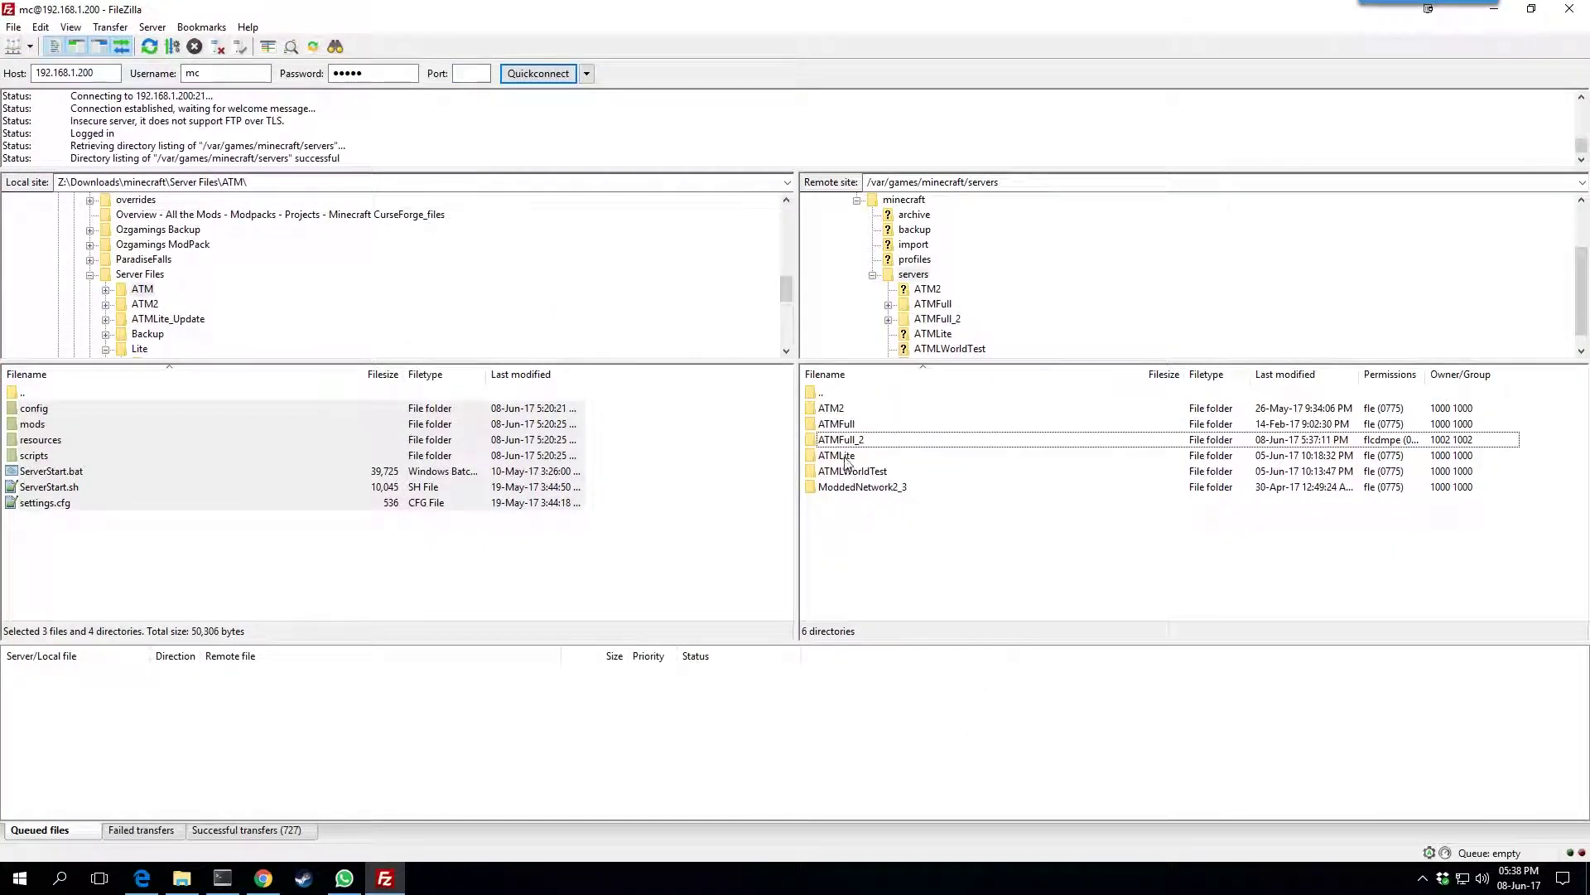
{"action": "double_click", "coordinate": [849, 455]}
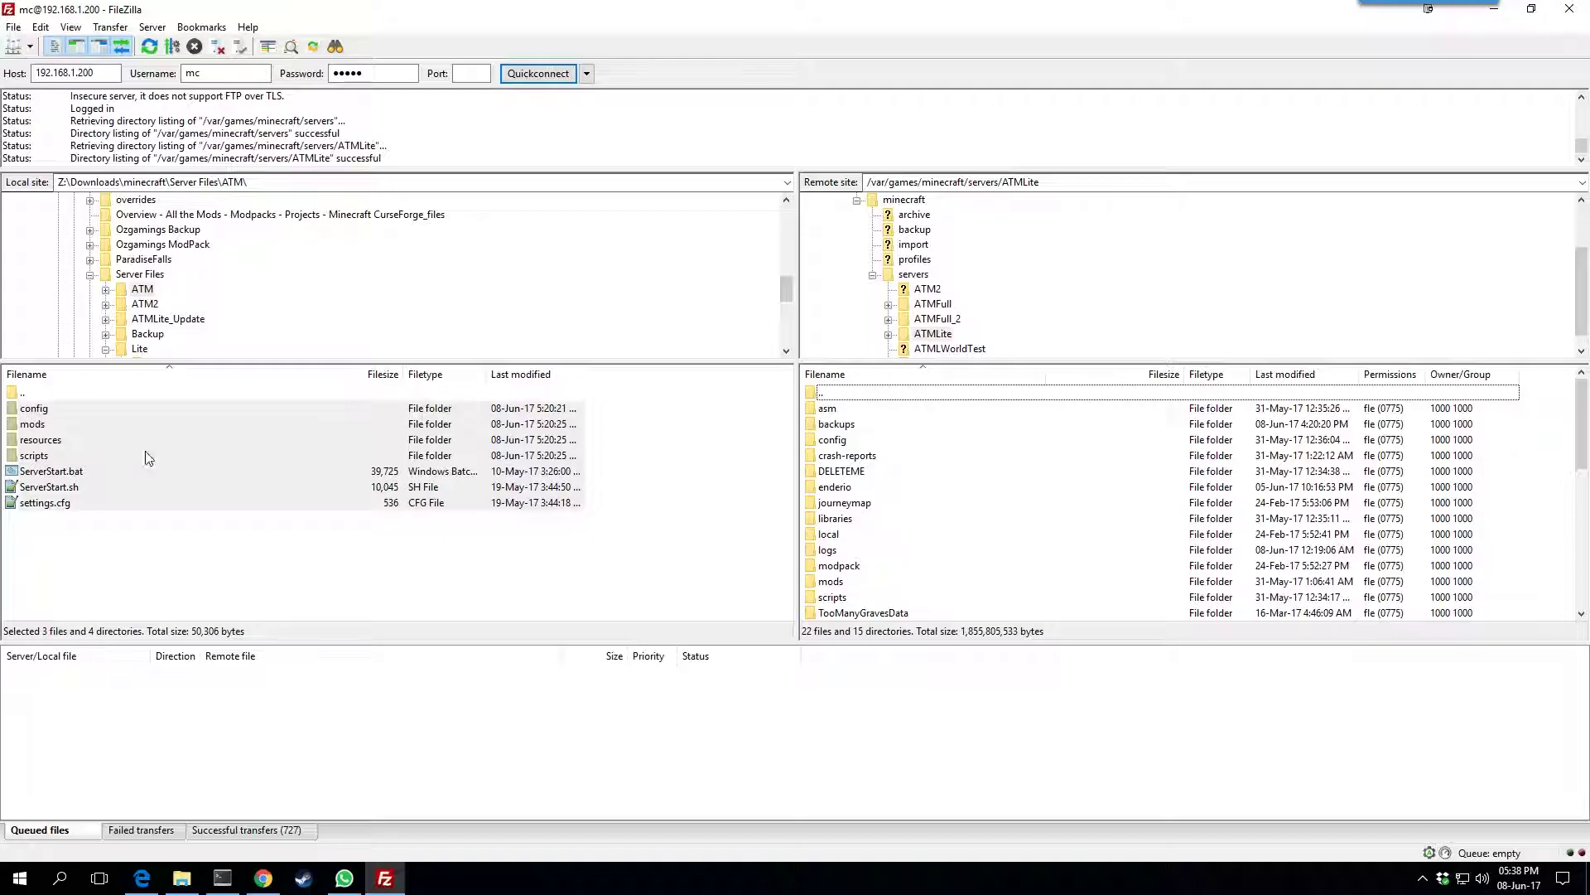
Highlight the local config, mods, resources, scripts folders, ServerStart.bat and settings.cfg
{"action": "left_click", "coordinate": [57, 411]}
{"action": "left_click", "coordinate": [58, 425]}
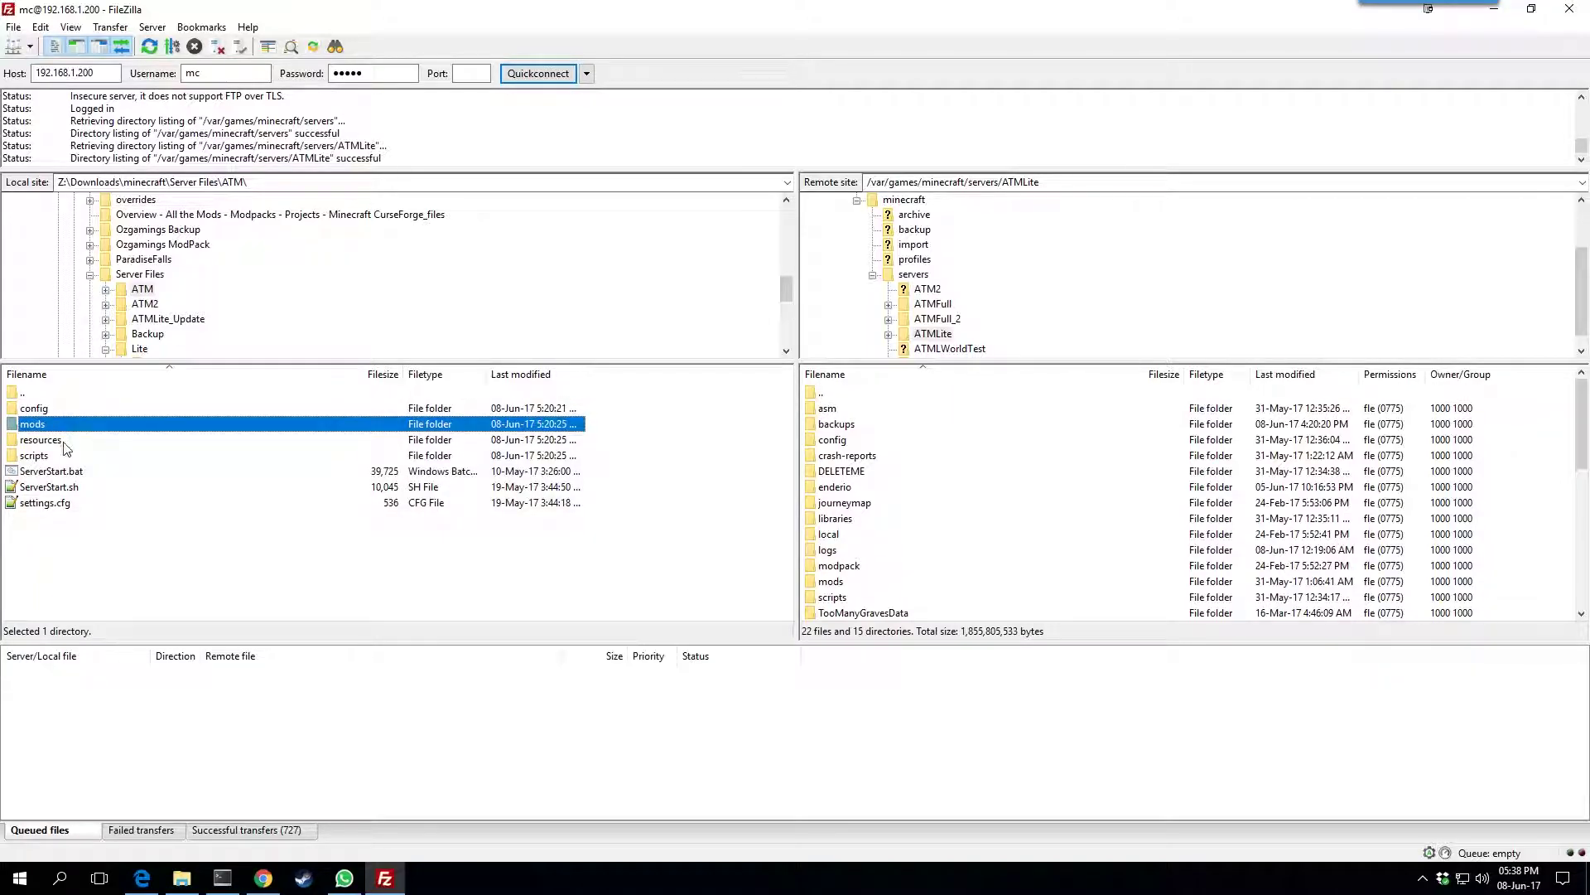
{"action": "left_click", "coordinate": [56, 440]}
{"action": "left_click", "coordinate": [55, 456]}
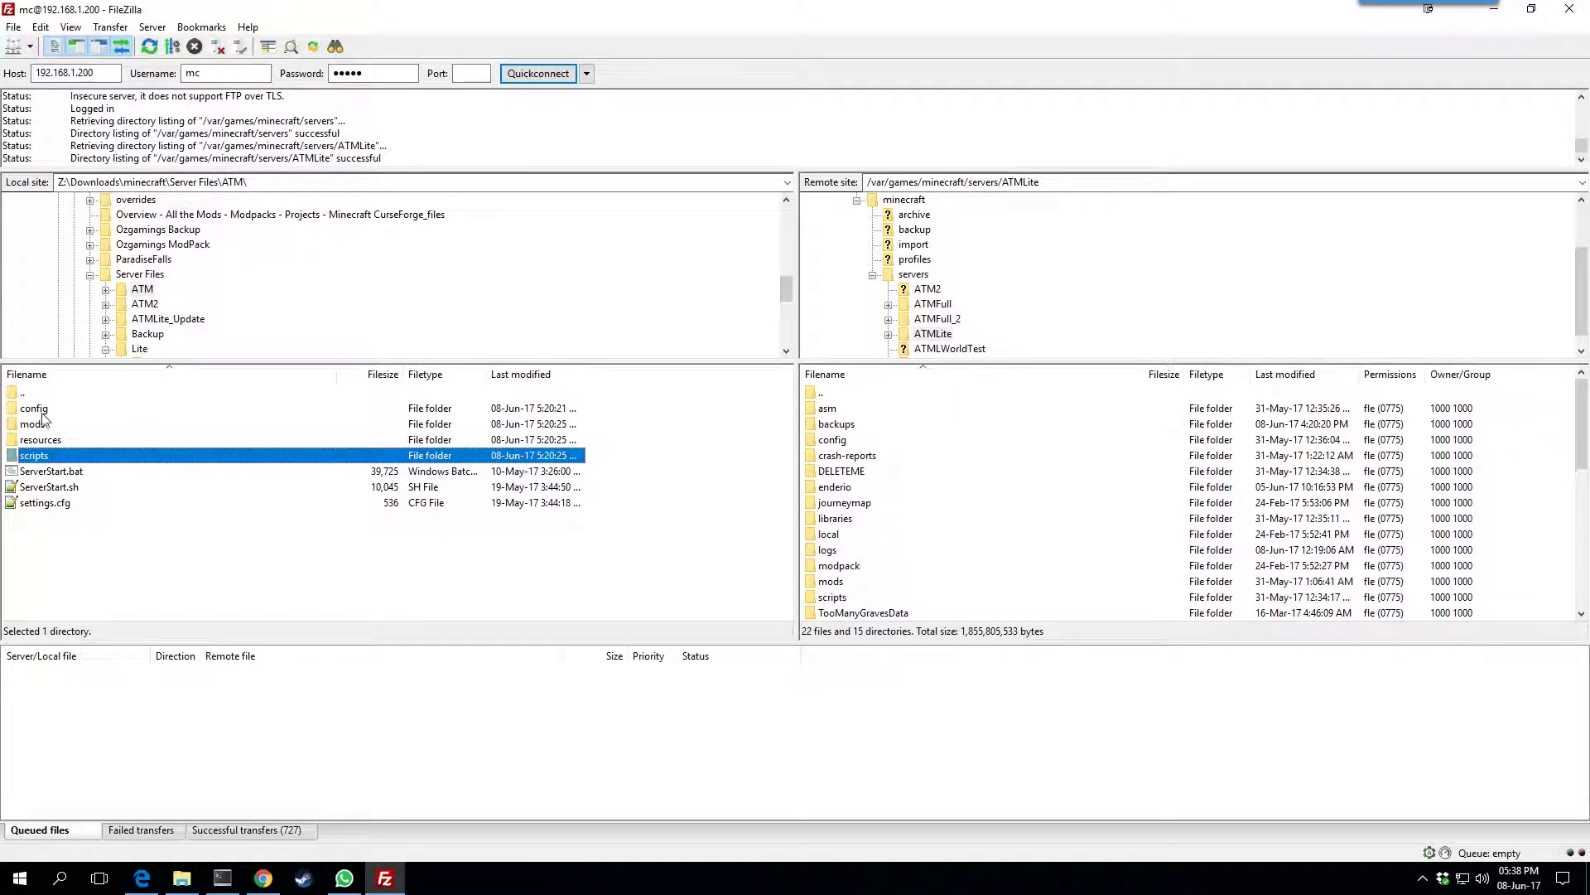
{"action": "left_click", "coordinate": [44, 412]}
{"action": "left_click", "coordinate": [47, 425]}
{"action": "left_click", "coordinate": [50, 441]}
{"action": "left_click", "coordinate": [52, 456]}
{"action": "left_click", "coordinate": [53, 474]}
{"action": "left_click", "coordinate": [55, 503]}
{"action": "left_click", "coordinate": [58, 477]}
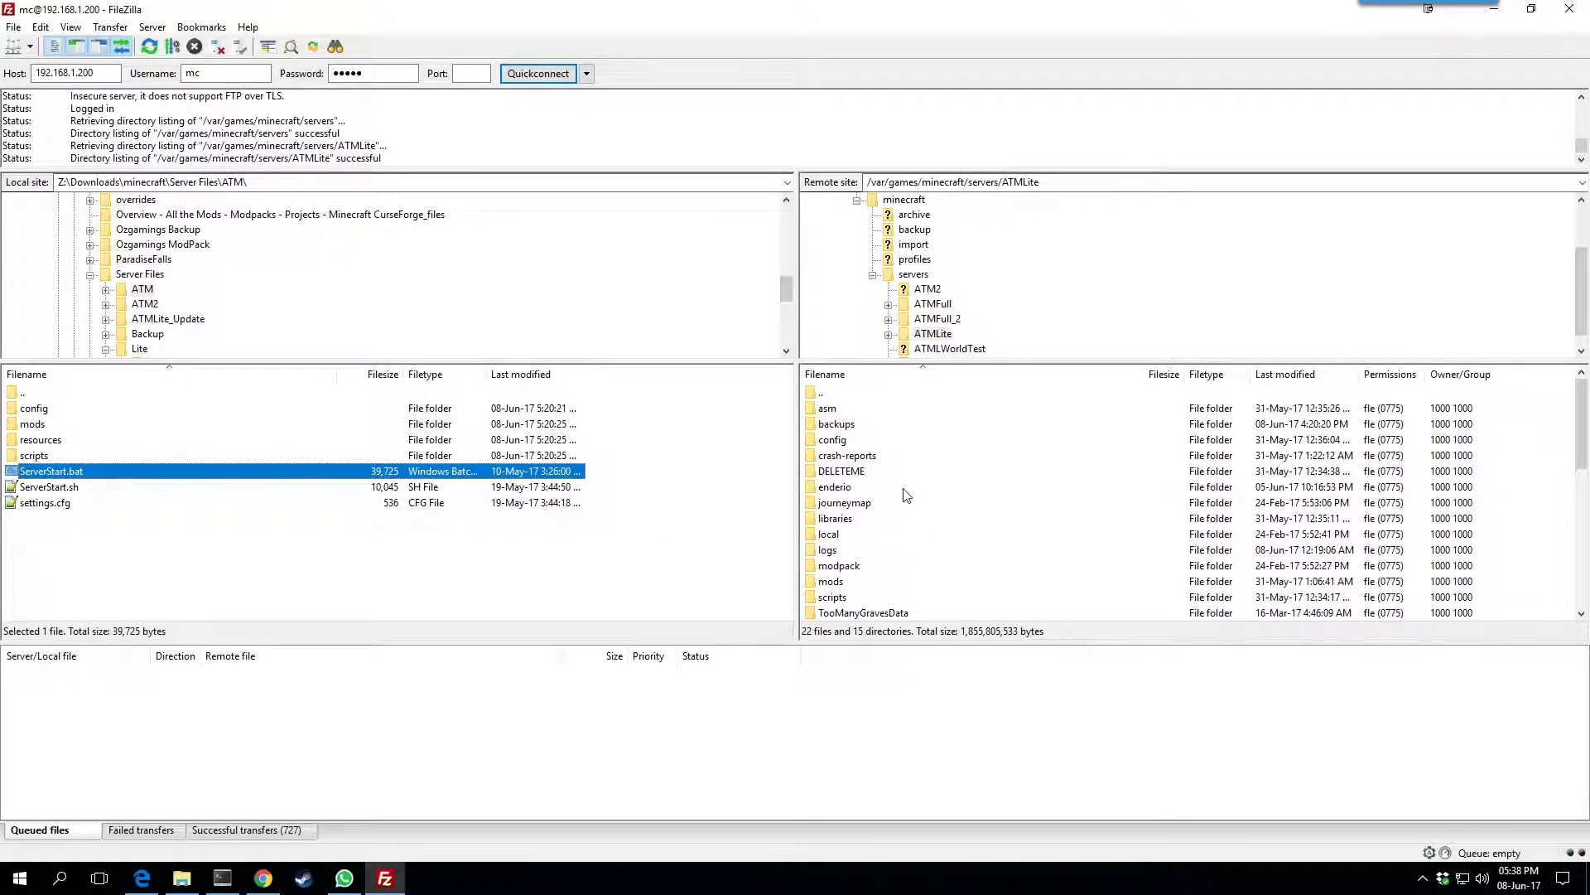
Select the remote ServerStart.bat through ServerStart.sh files in ATMLite
{"action": "left_click", "coordinate": [905, 489]}
{"action": "scroll", "coordinate": [905, 487], "scroll_direction": "down", "scroll_amount": 2}
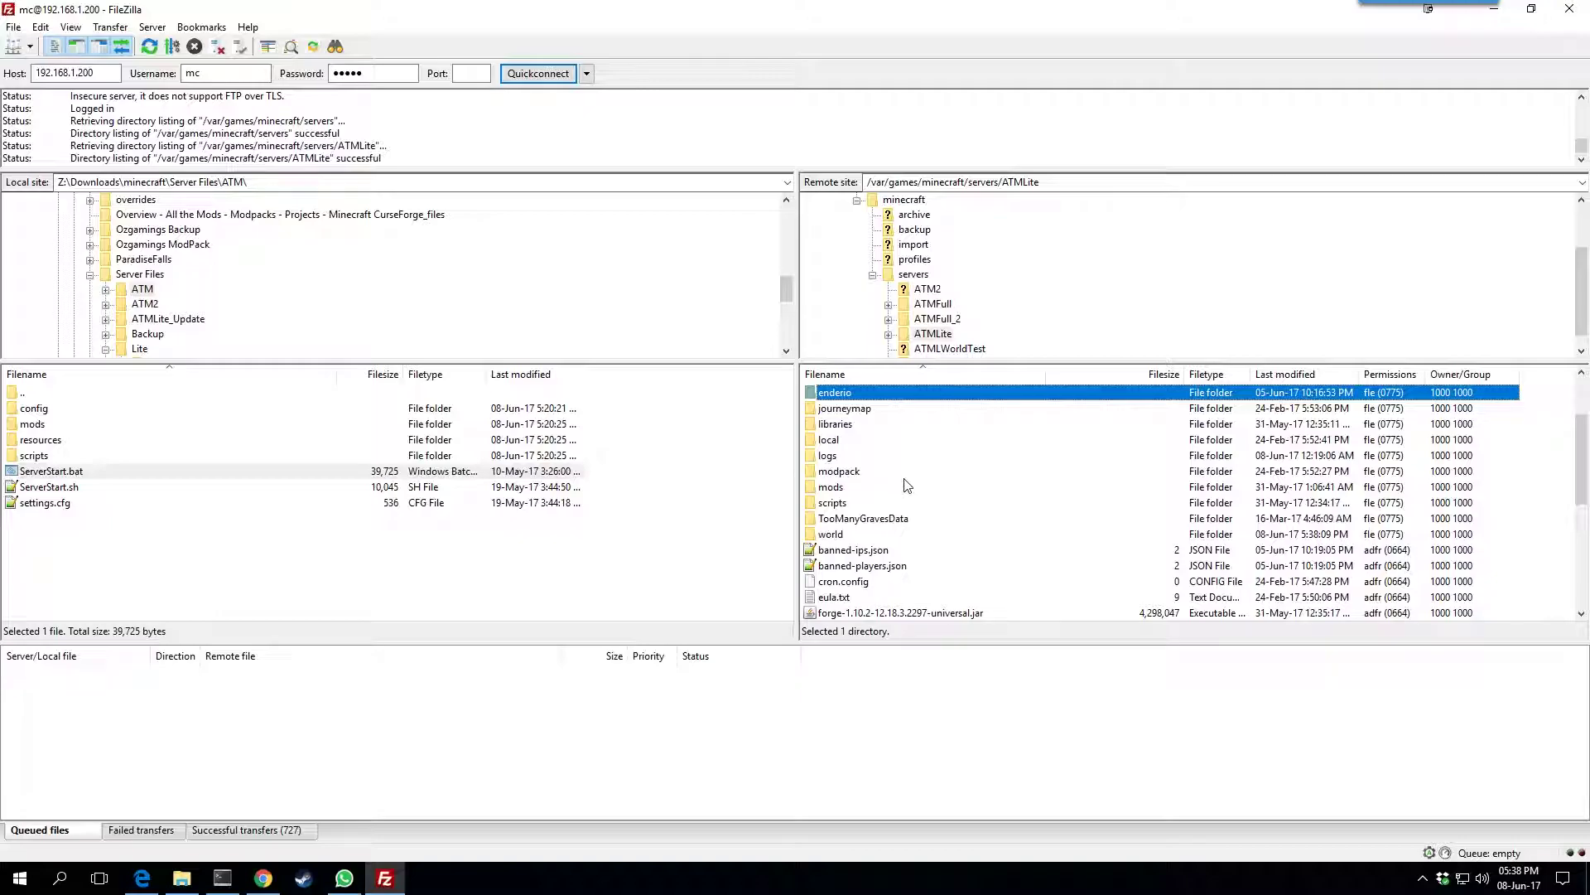
{"action": "scroll", "coordinate": [908, 486], "scroll_direction": "down", "scroll_amount": 3}
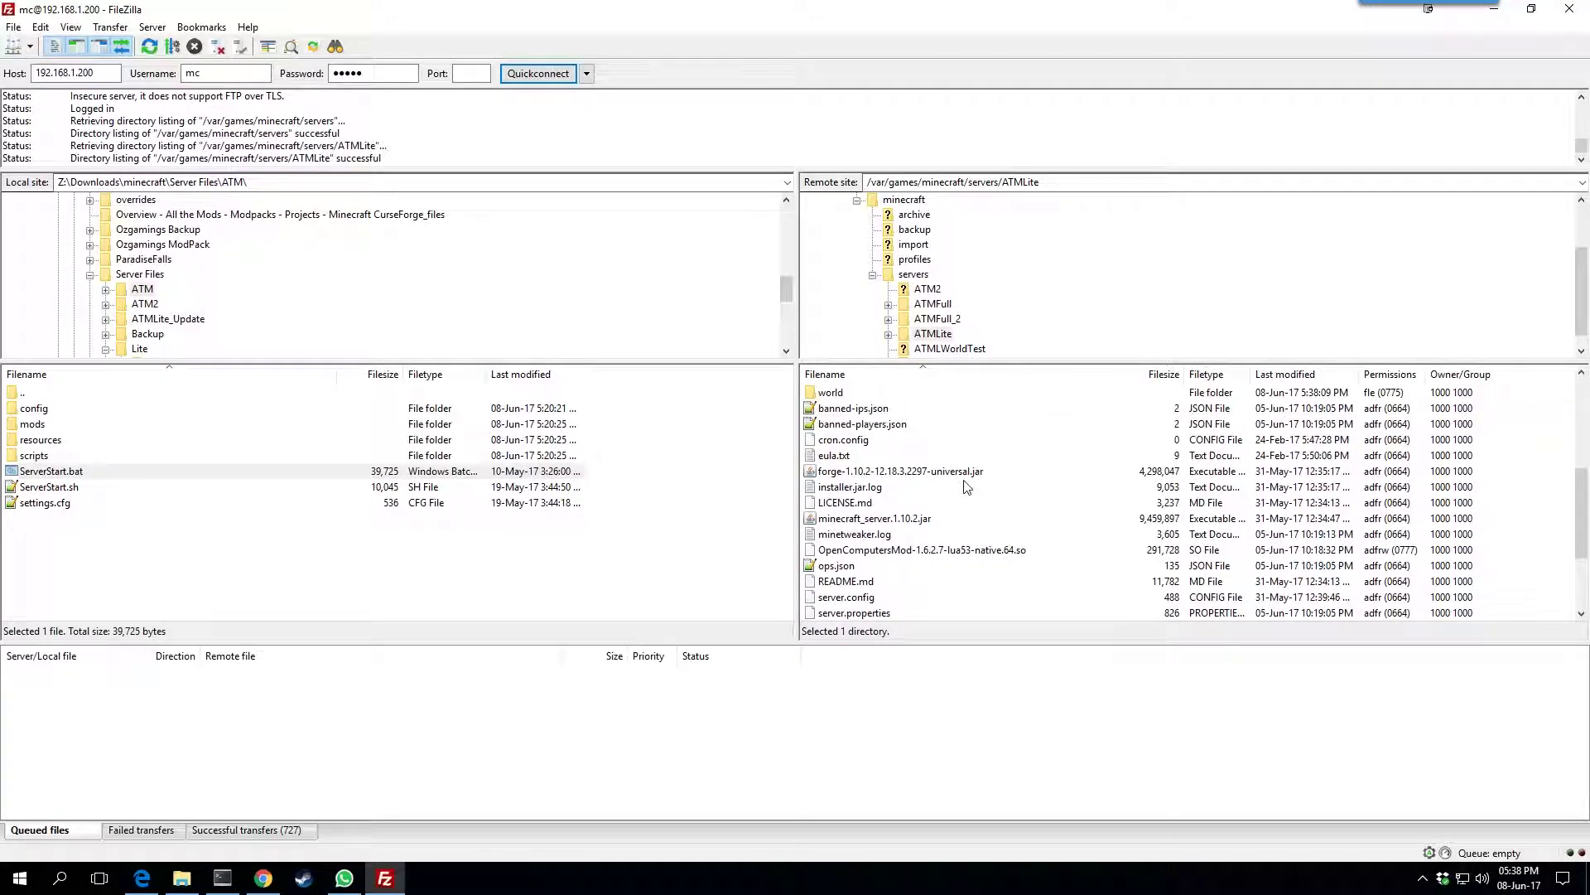
{"action": "scroll", "coordinate": [949, 539], "scroll_direction": "down", "scroll_amount": 2}
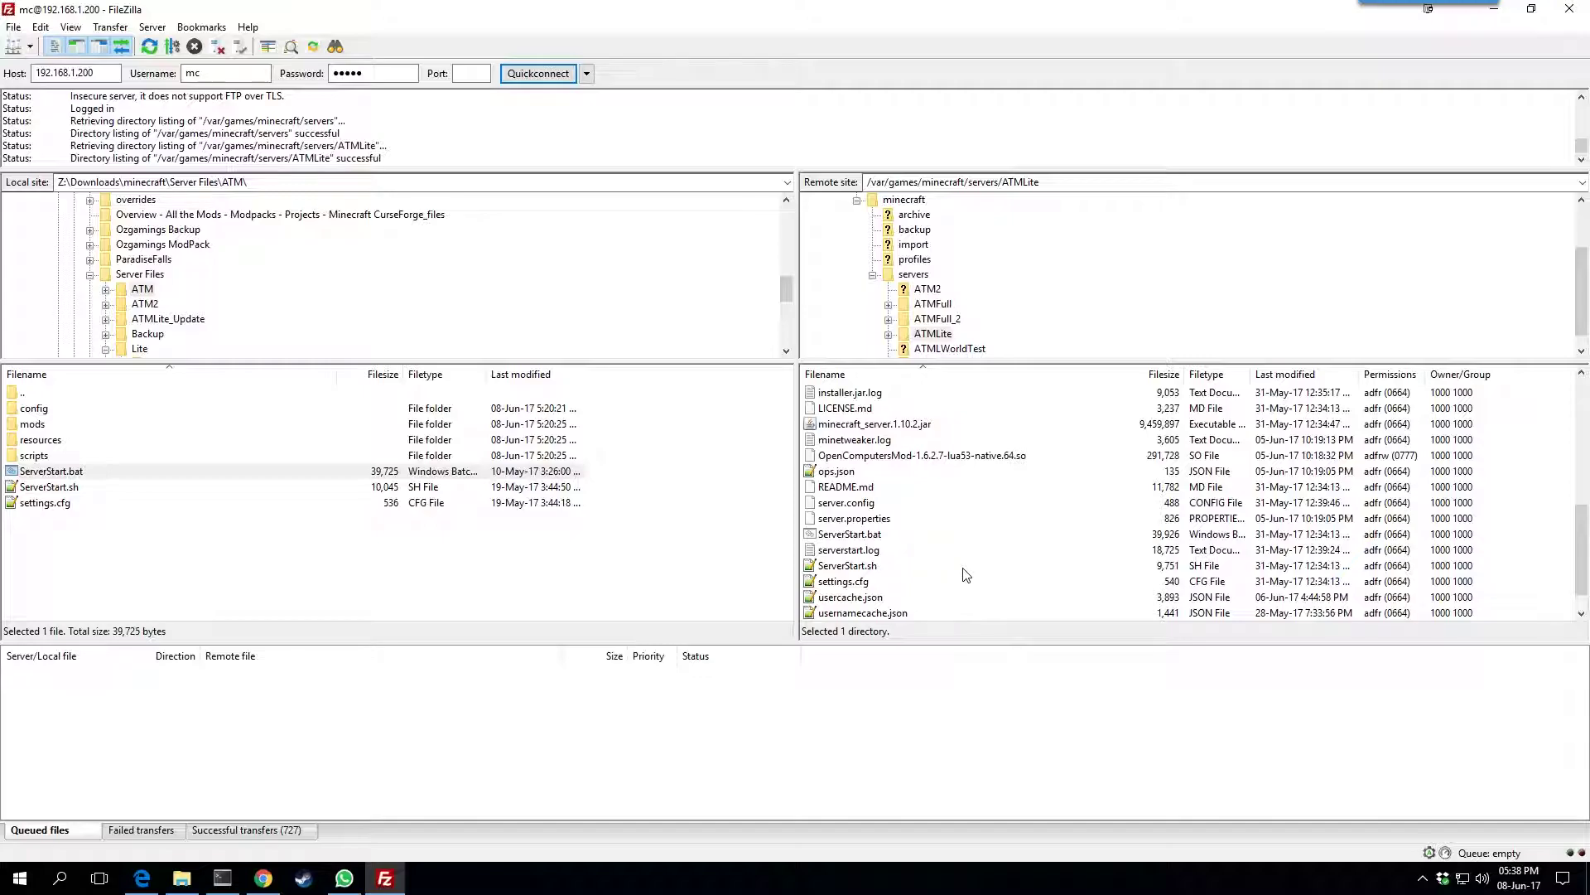
{"action": "left_click", "coordinate": [860, 536]}
{"action": "key", "text": "shift+Down"}
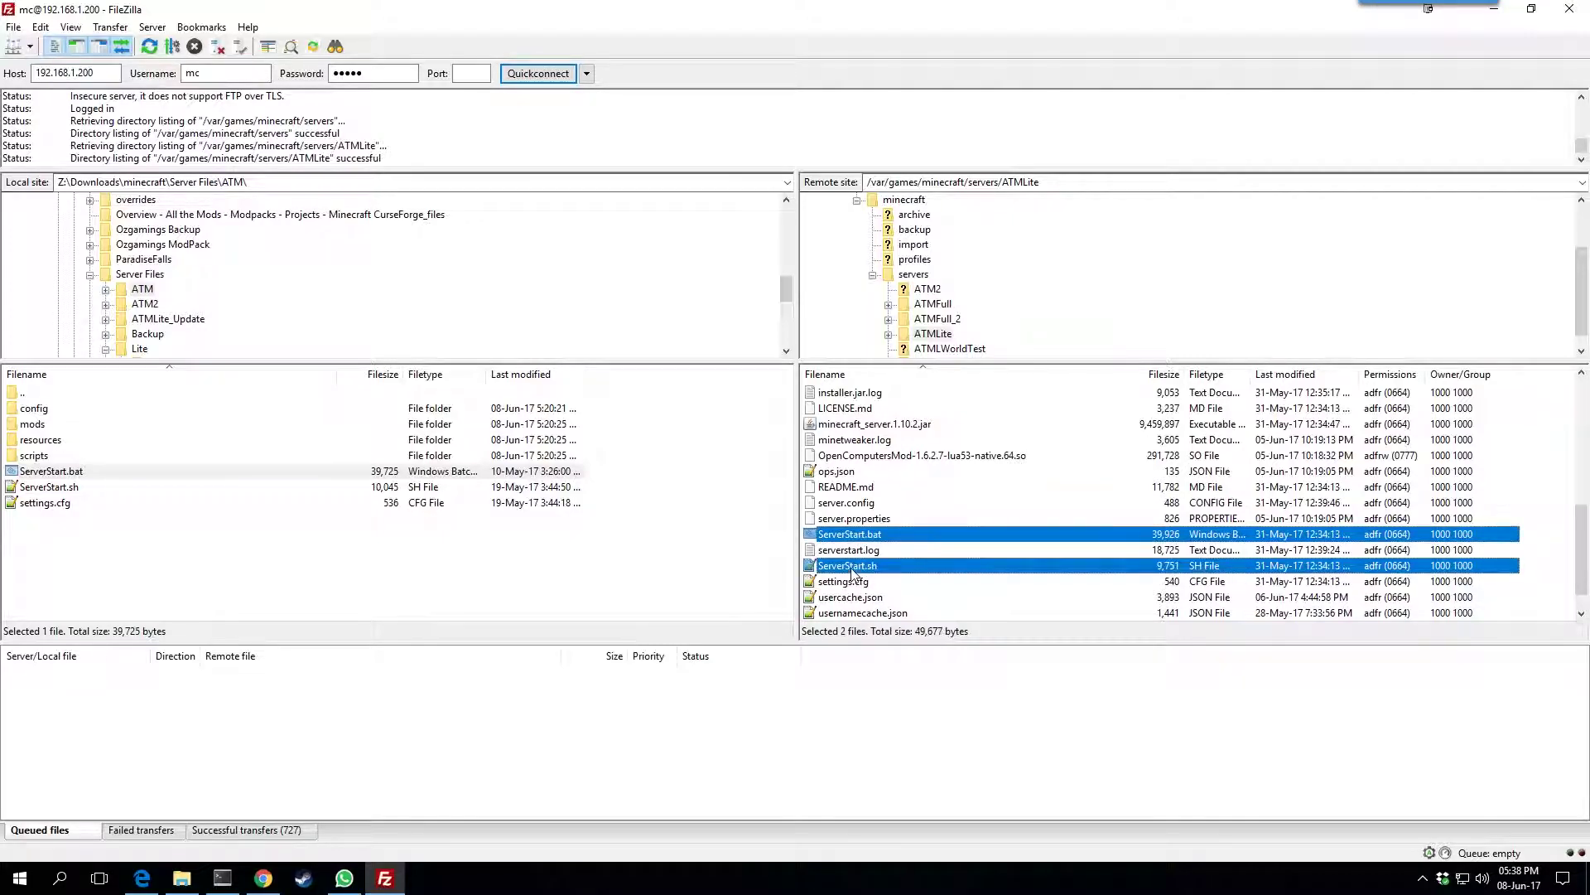
{"action": "key", "text": "shift+Down"}
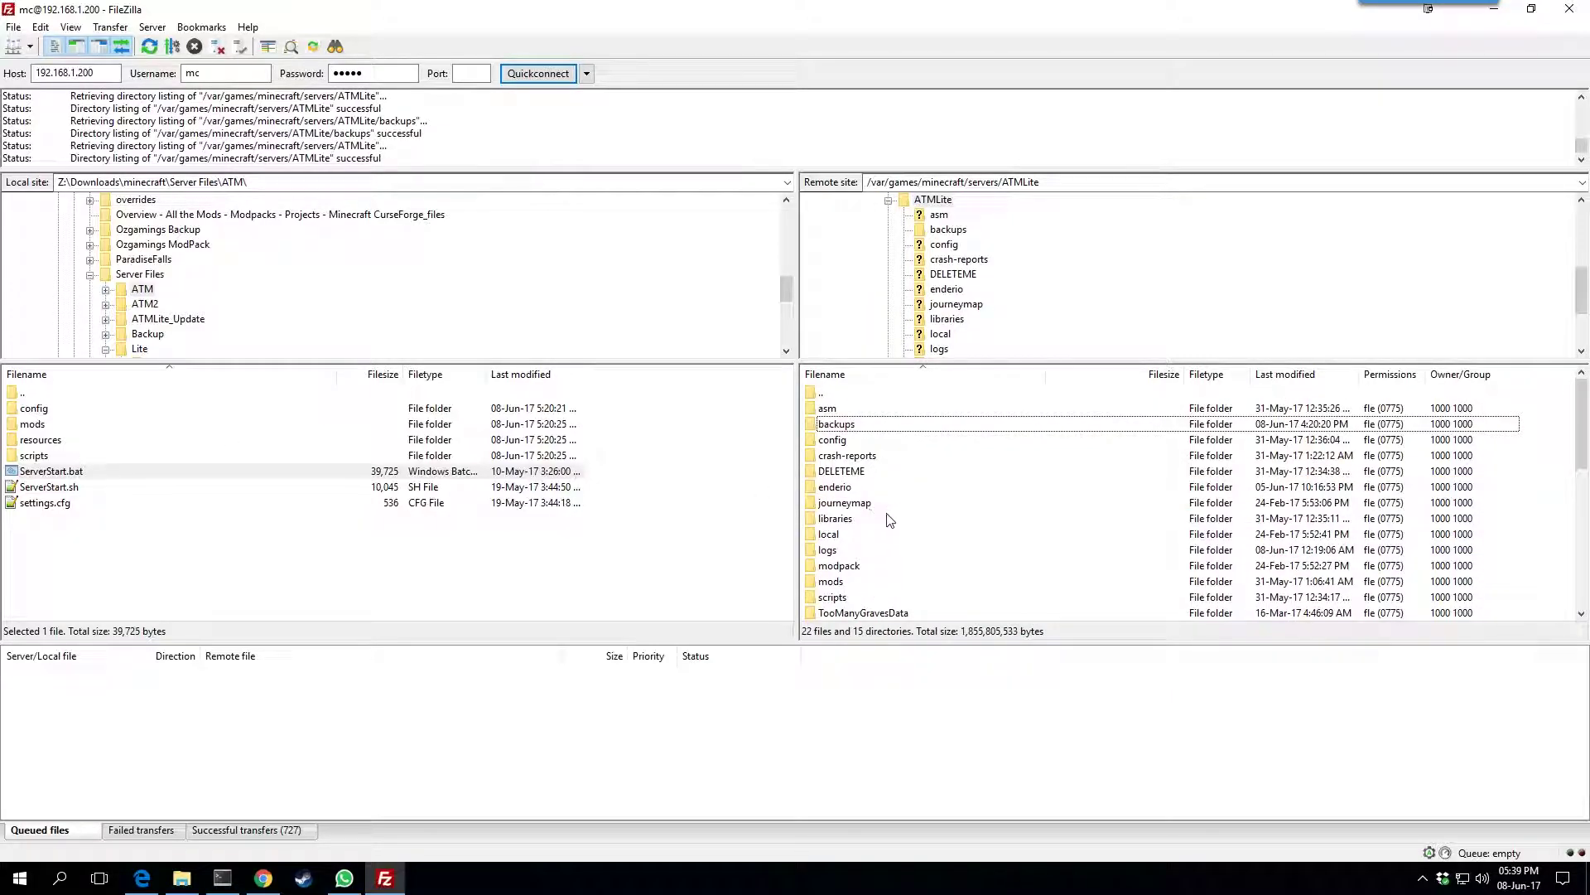
{"action": "mouse_move", "coordinate": [221, 887]}
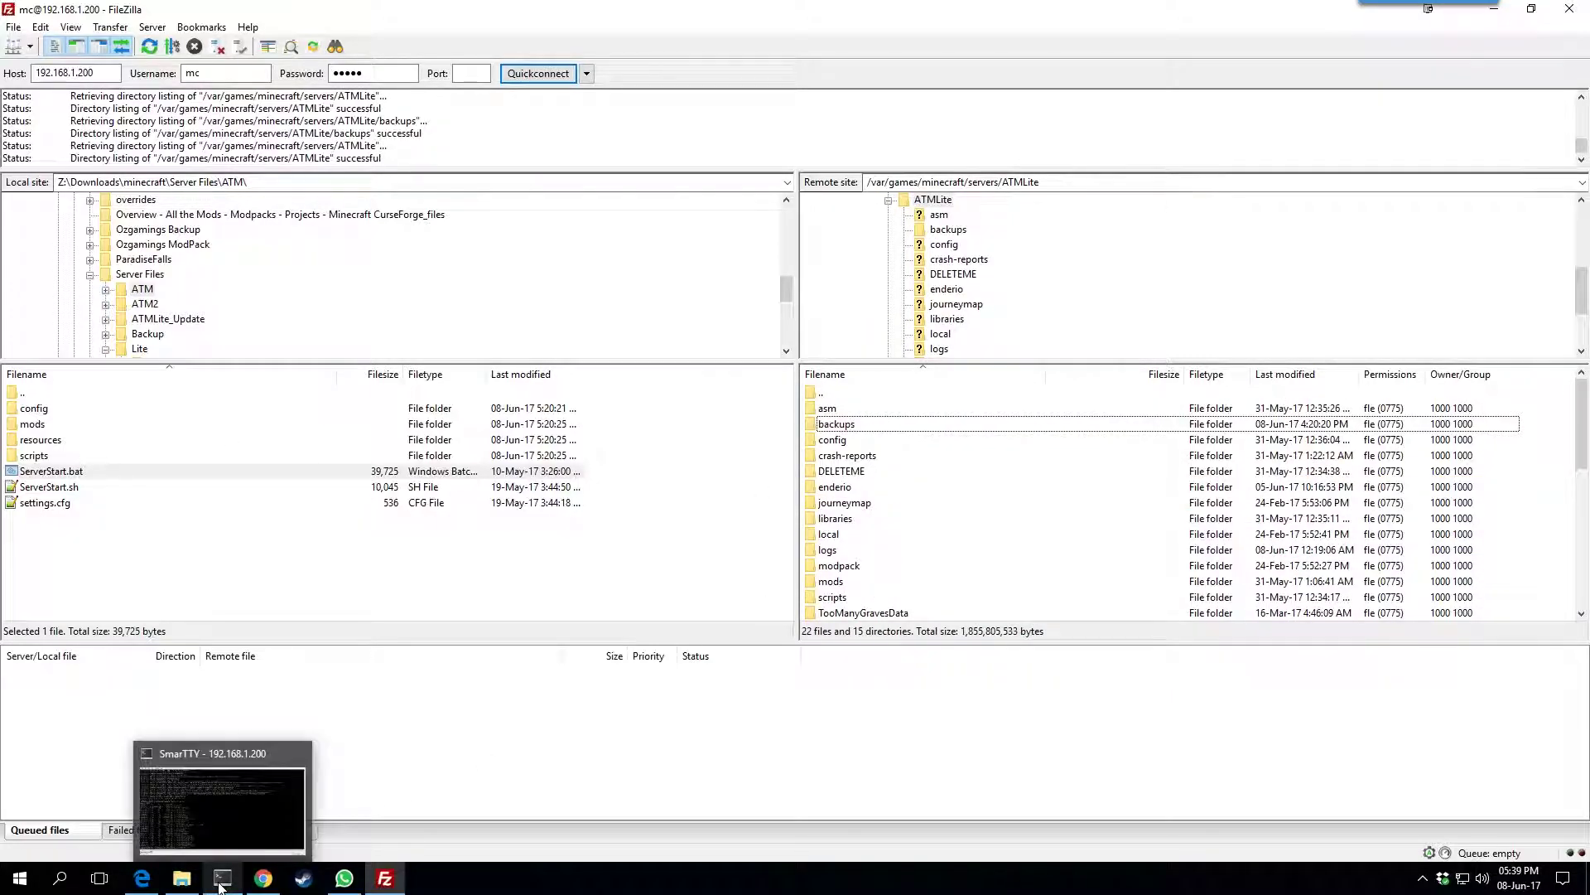
{"action": "left_click", "coordinate": [222, 888]}
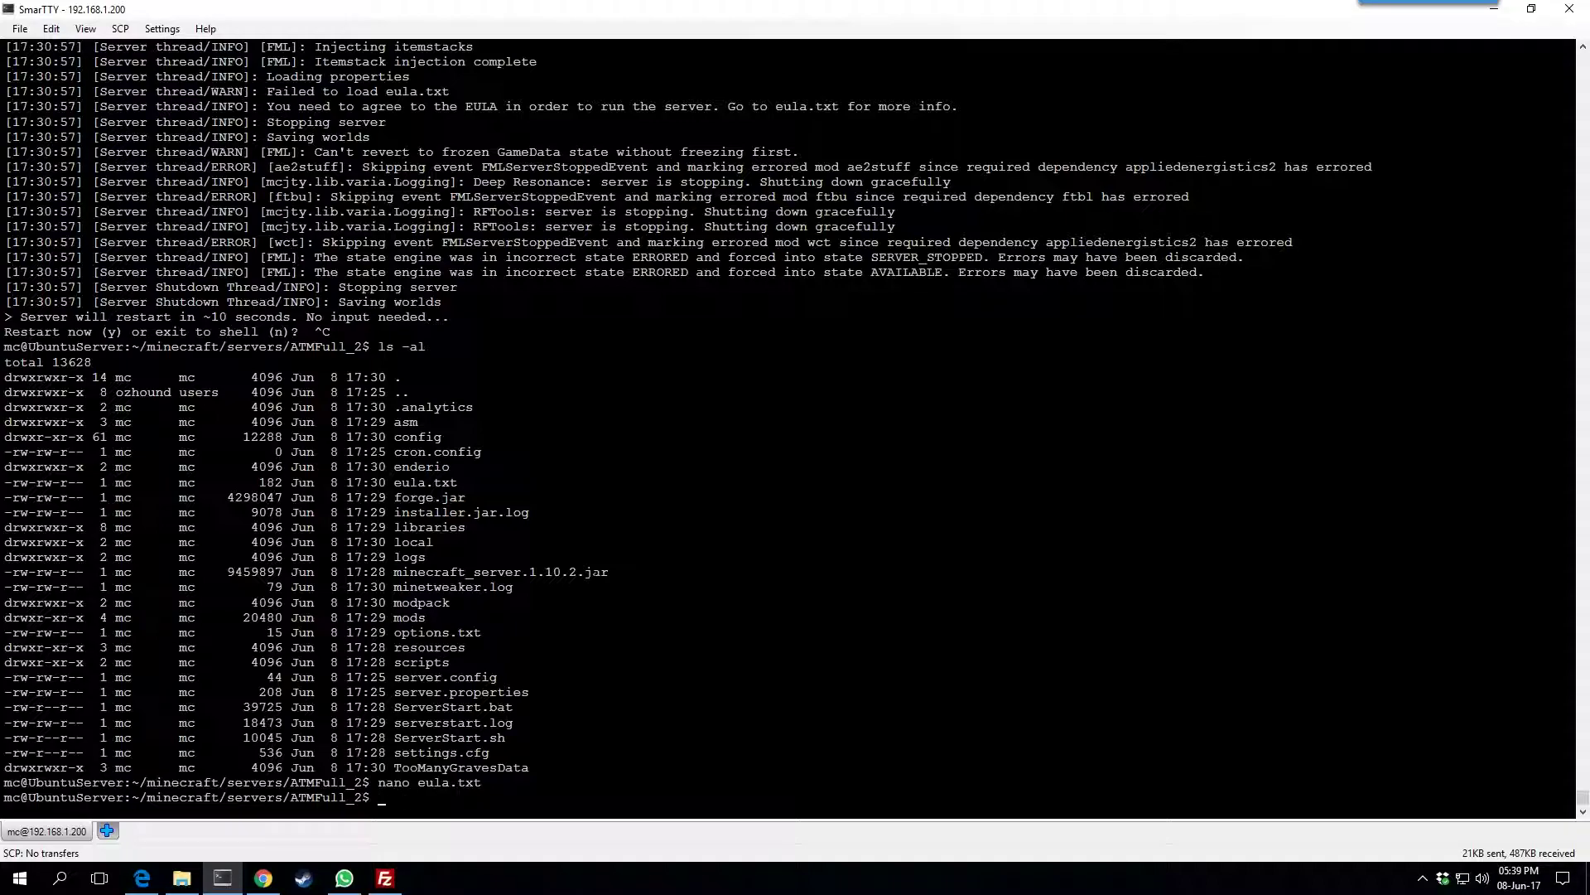
{"action": "left_click", "coordinate": [388, 879]}
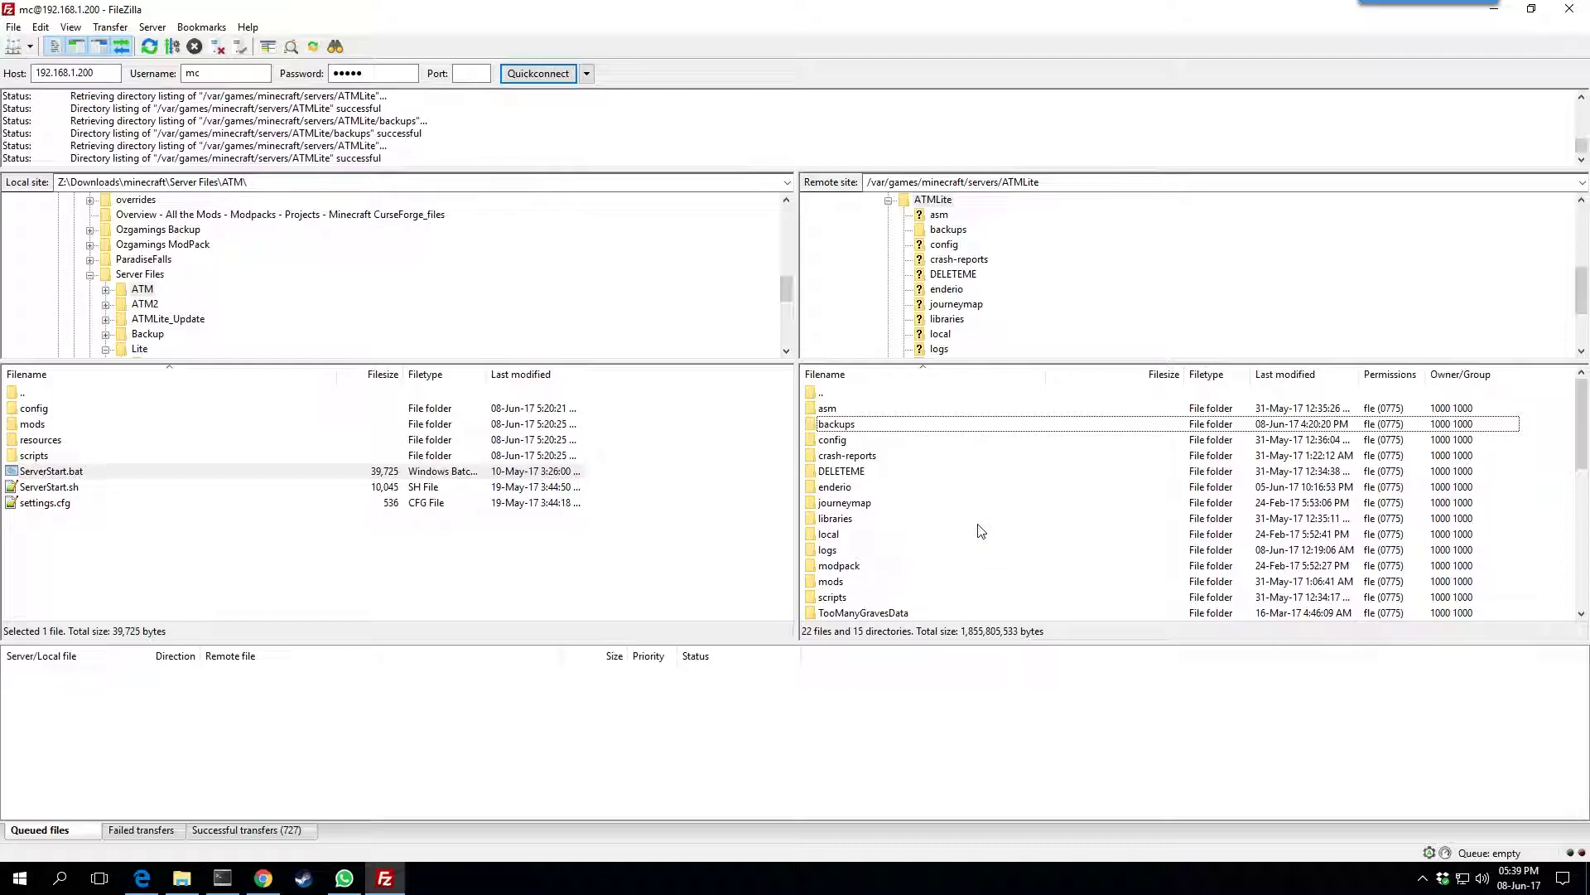
{"action": "left_click", "coordinate": [1496, 9]}
{"action": "left_click", "coordinate": [278, 881]}
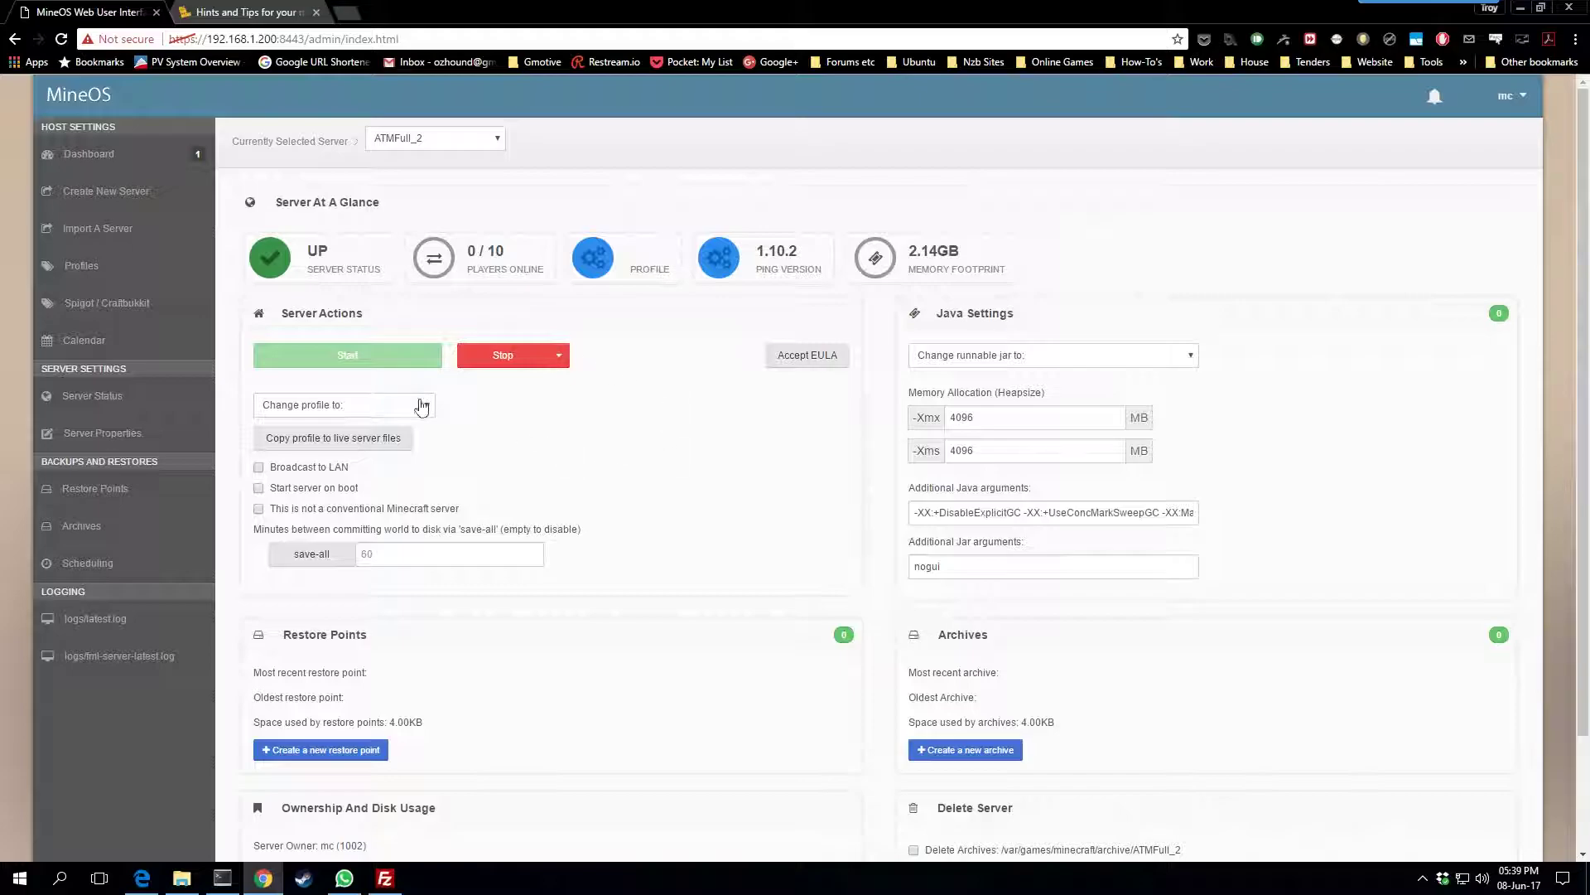
{"action": "left_click", "coordinate": [560, 356]}
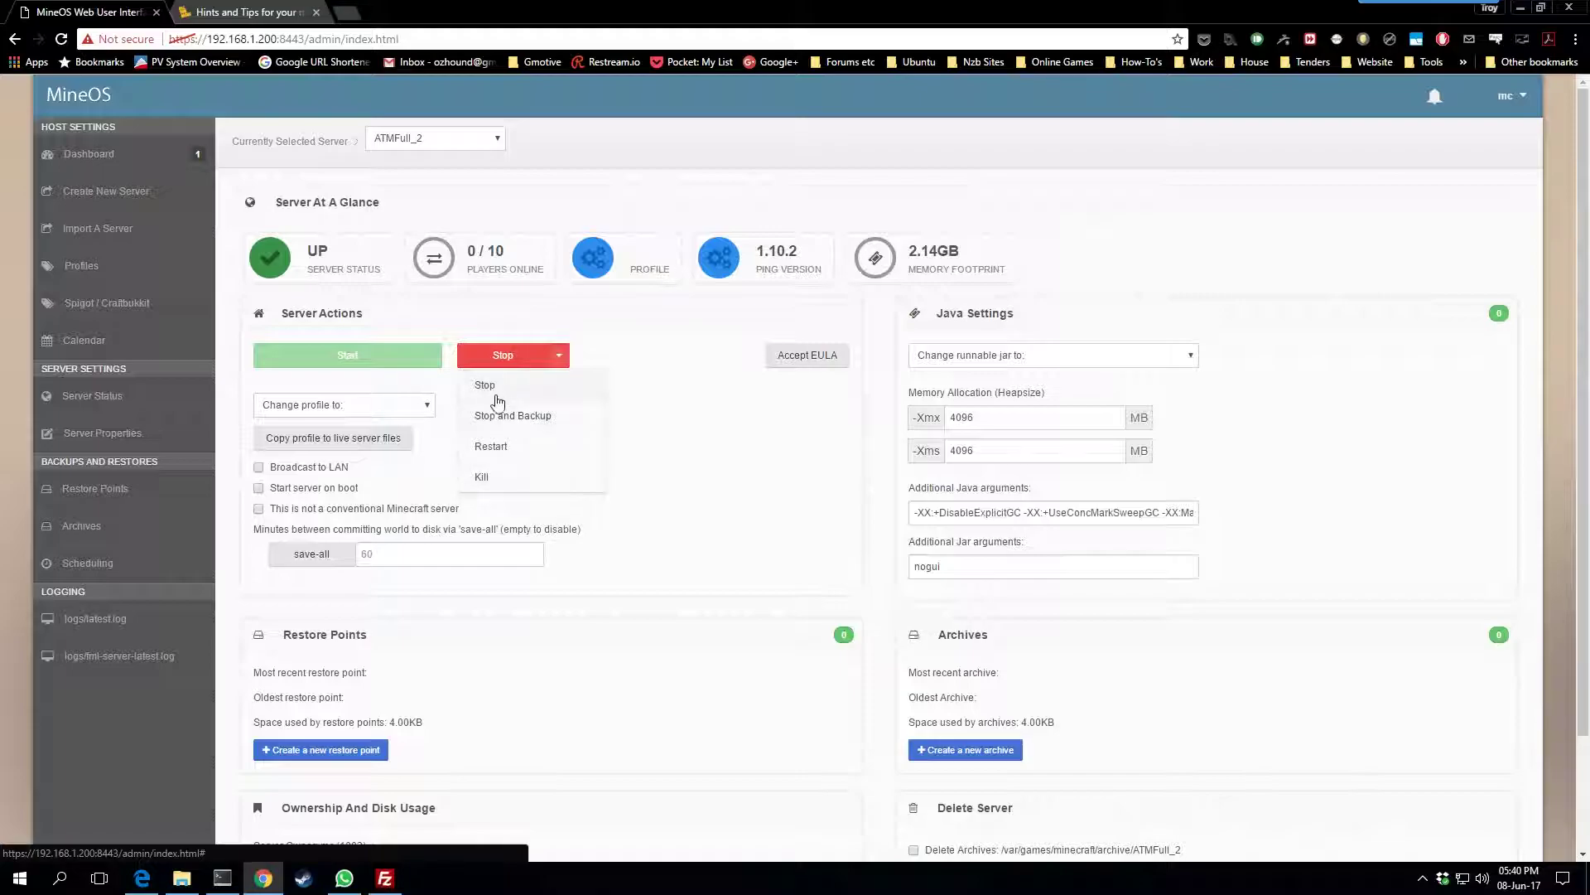
{"action": "left_click", "coordinate": [687, 438]}
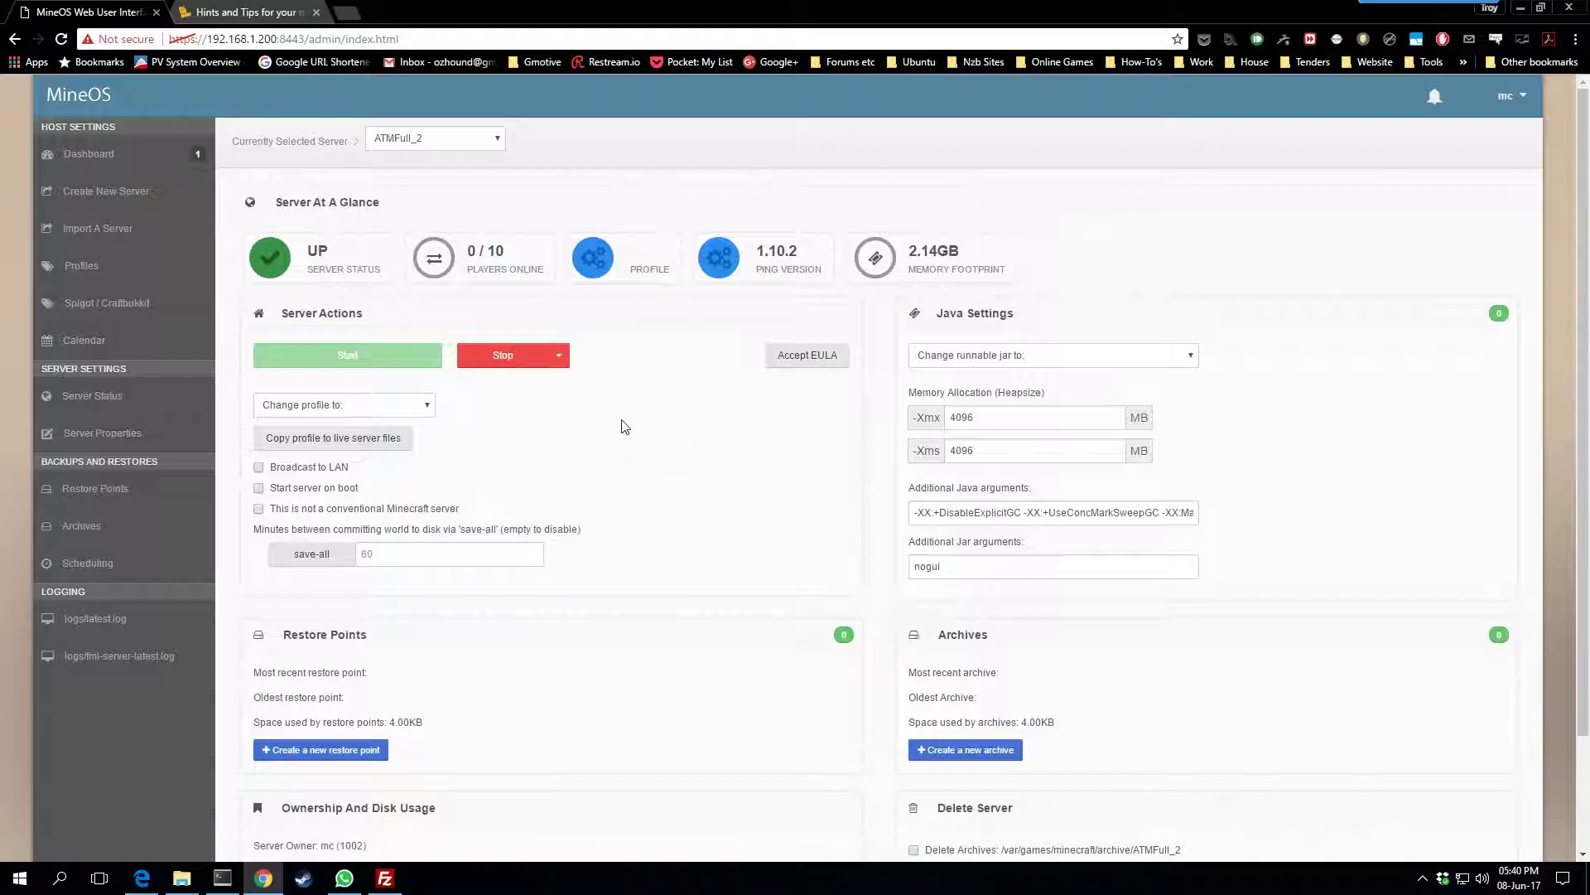
{"action": "left_click", "coordinate": [384, 878]}
{"action": "scroll", "coordinate": [1027, 535], "scroll_direction": "down", "scroll_amount": 6}
{"action": "left_click", "coordinate": [864, 613]}
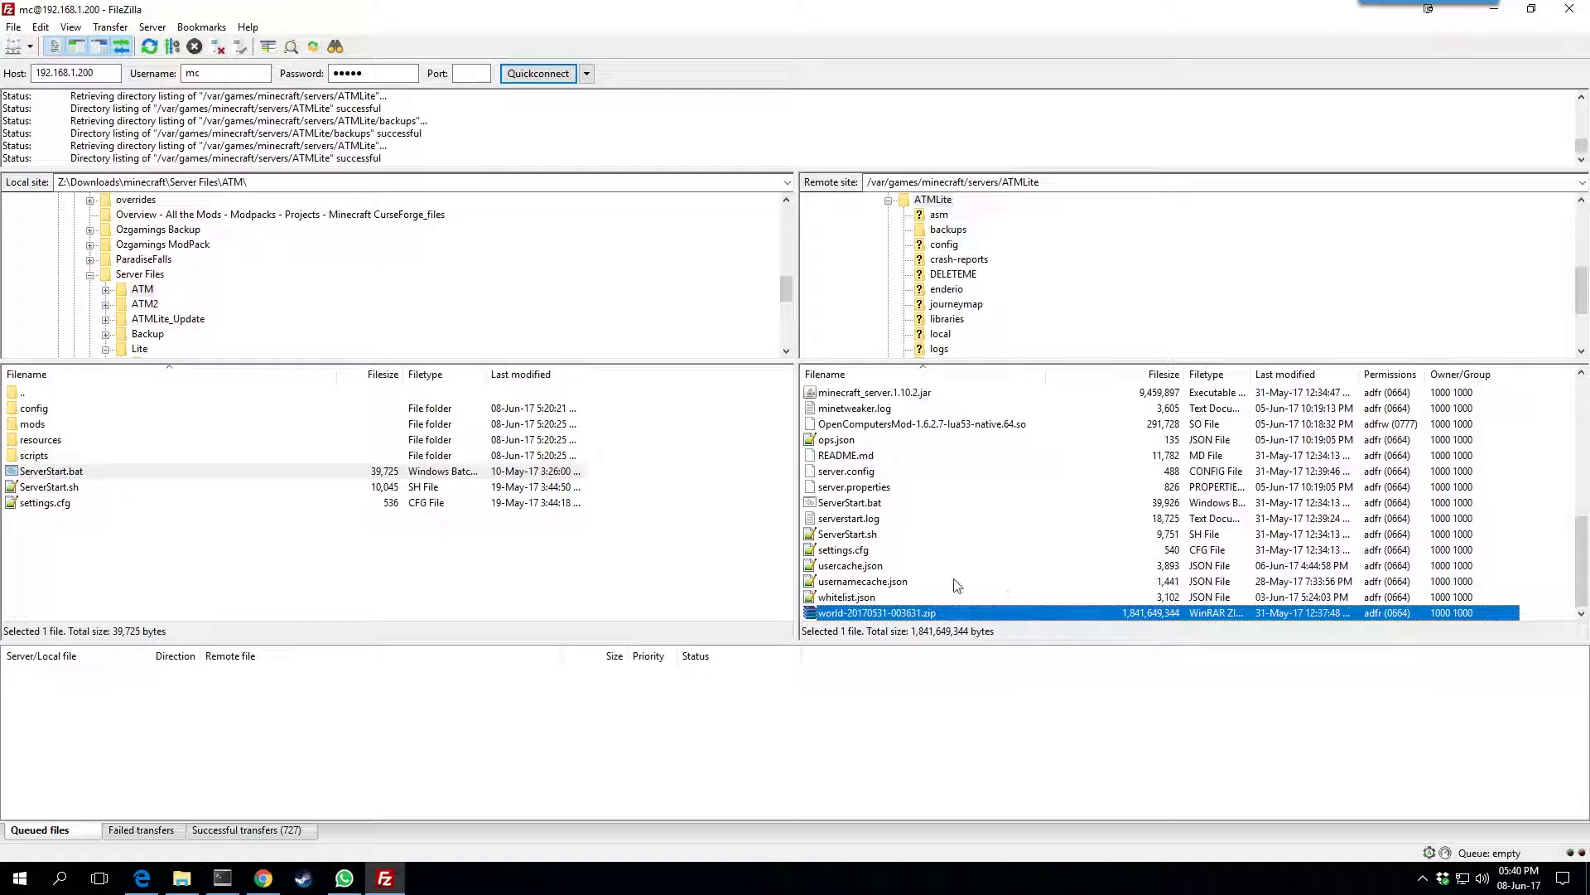
Go up to /var/games/minecraft, check backup, import and profiles folders, and come back
{"action": "scroll", "coordinate": [934, 594], "scroll_direction": "up", "scroll_amount": 8}
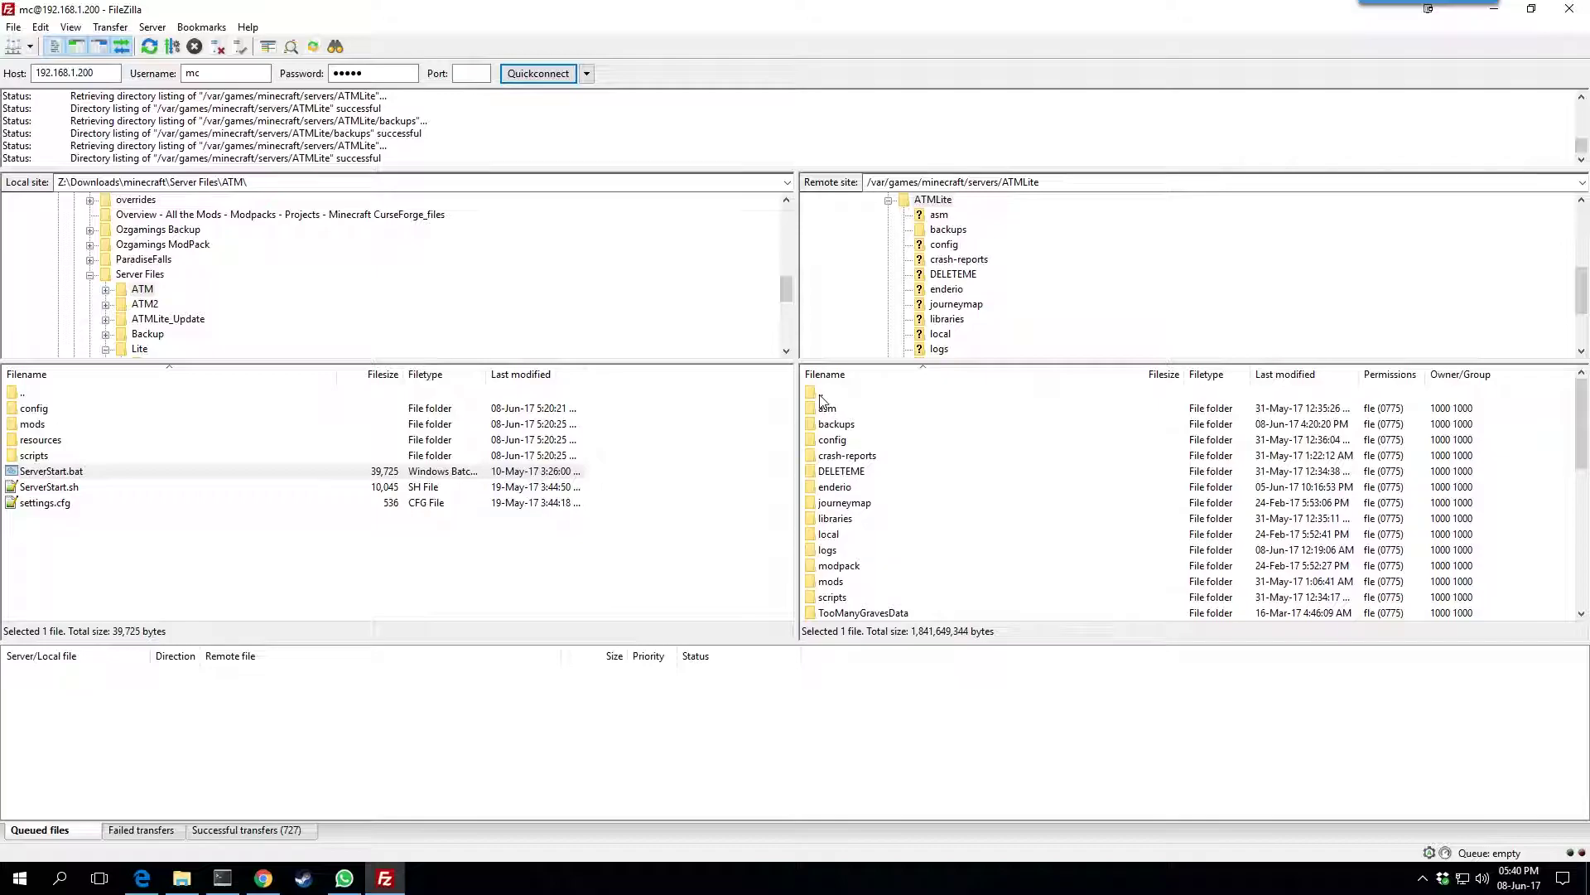
{"action": "double_click", "coordinate": [840, 396]}
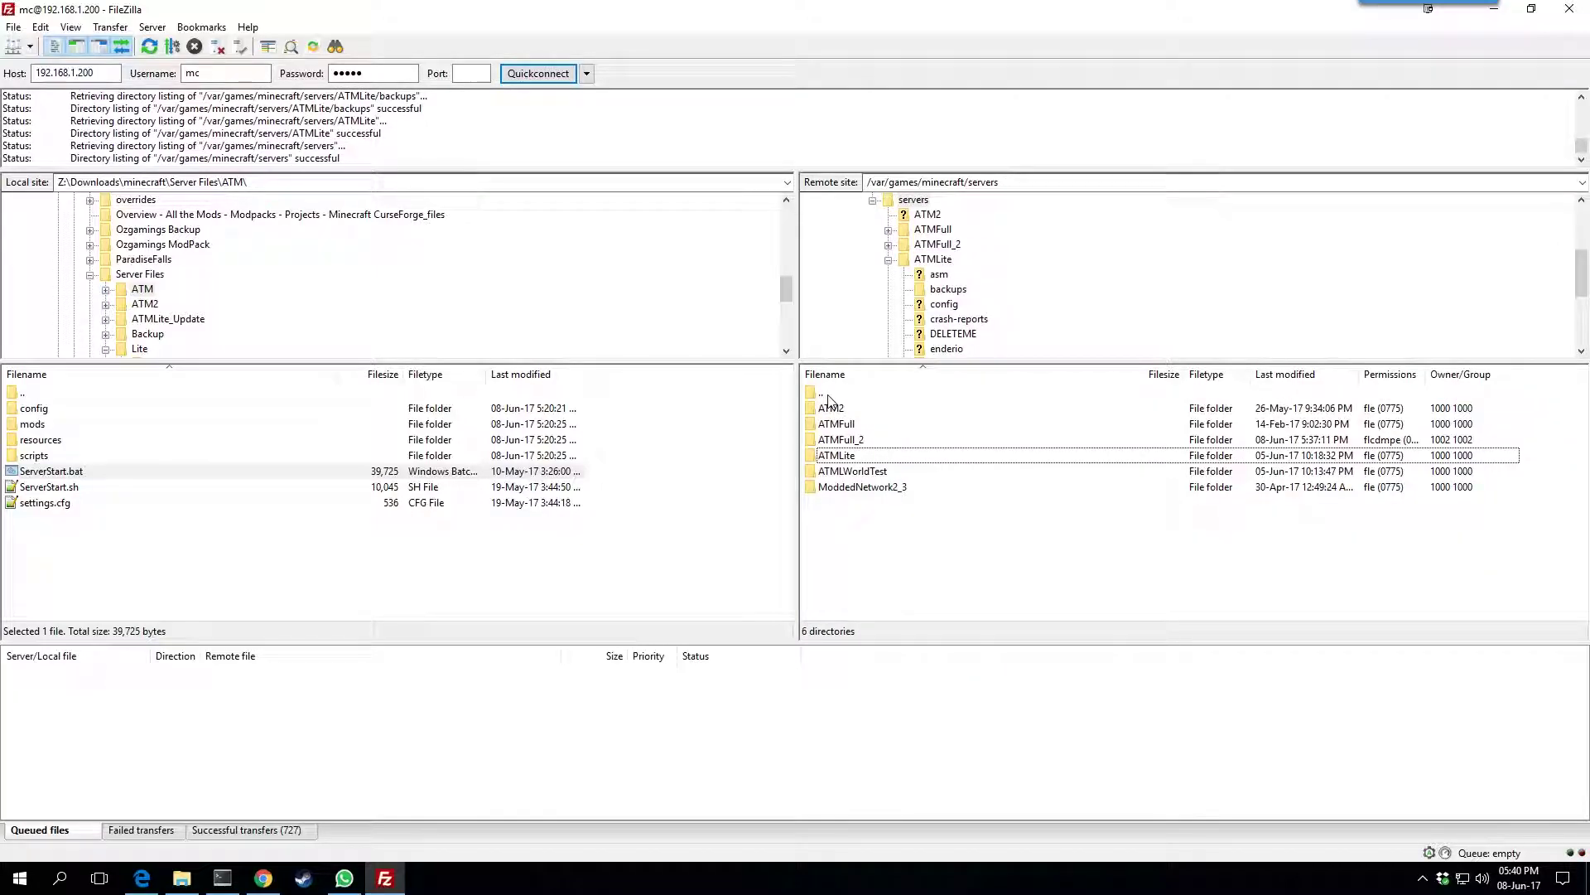
{"action": "double_click", "coordinate": [830, 396]}
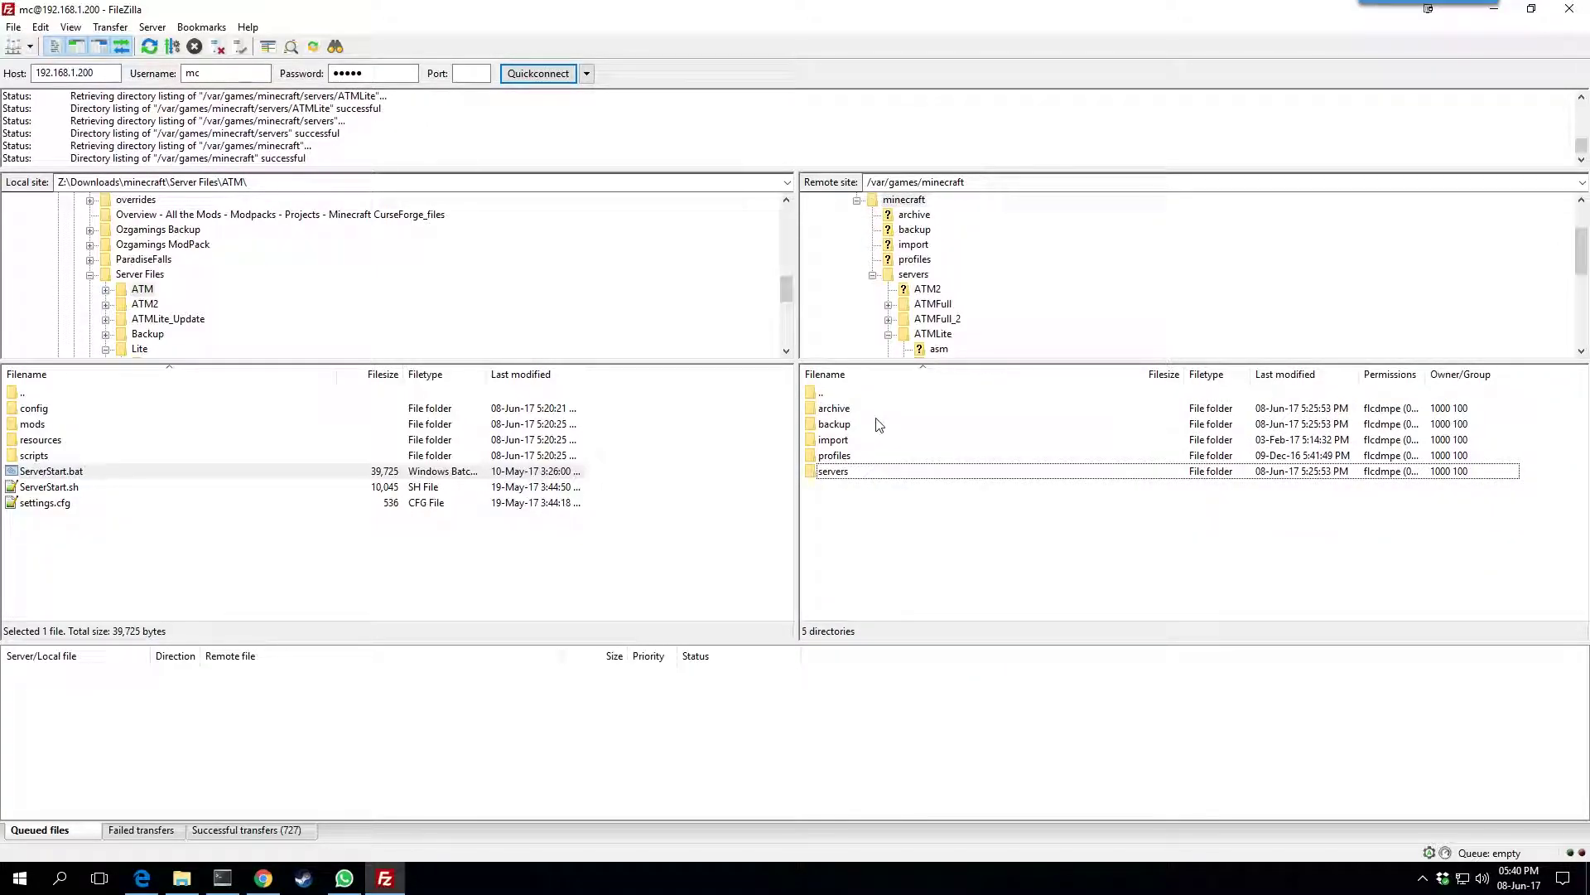
{"action": "left_click", "coordinate": [847, 424]}
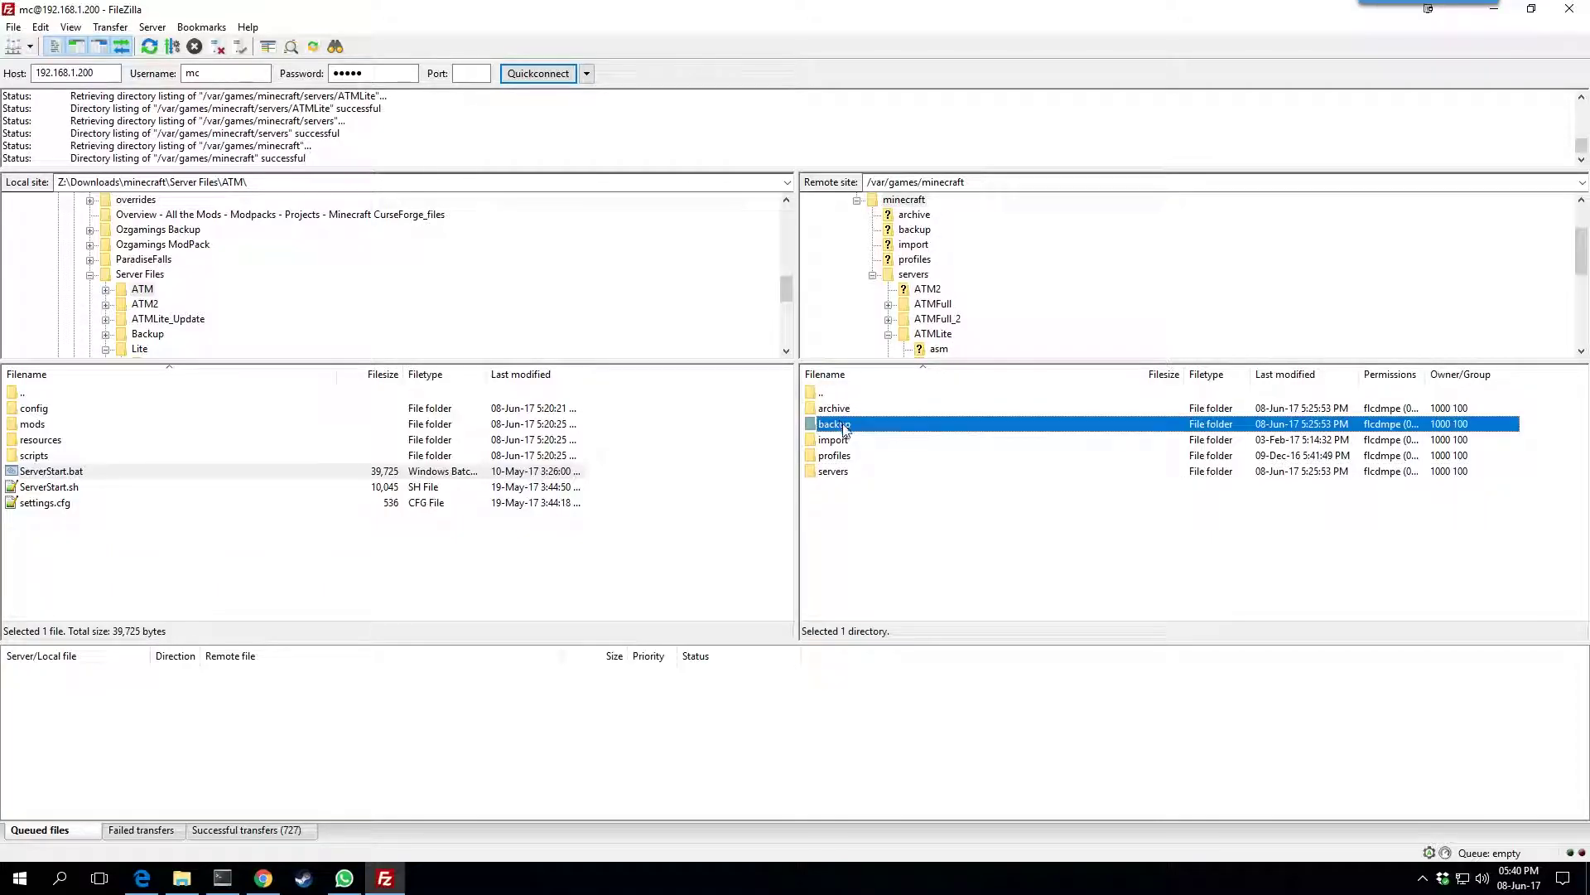
{"action": "left_click", "coordinate": [845, 440]}
{"action": "left_click", "coordinate": [851, 456]}
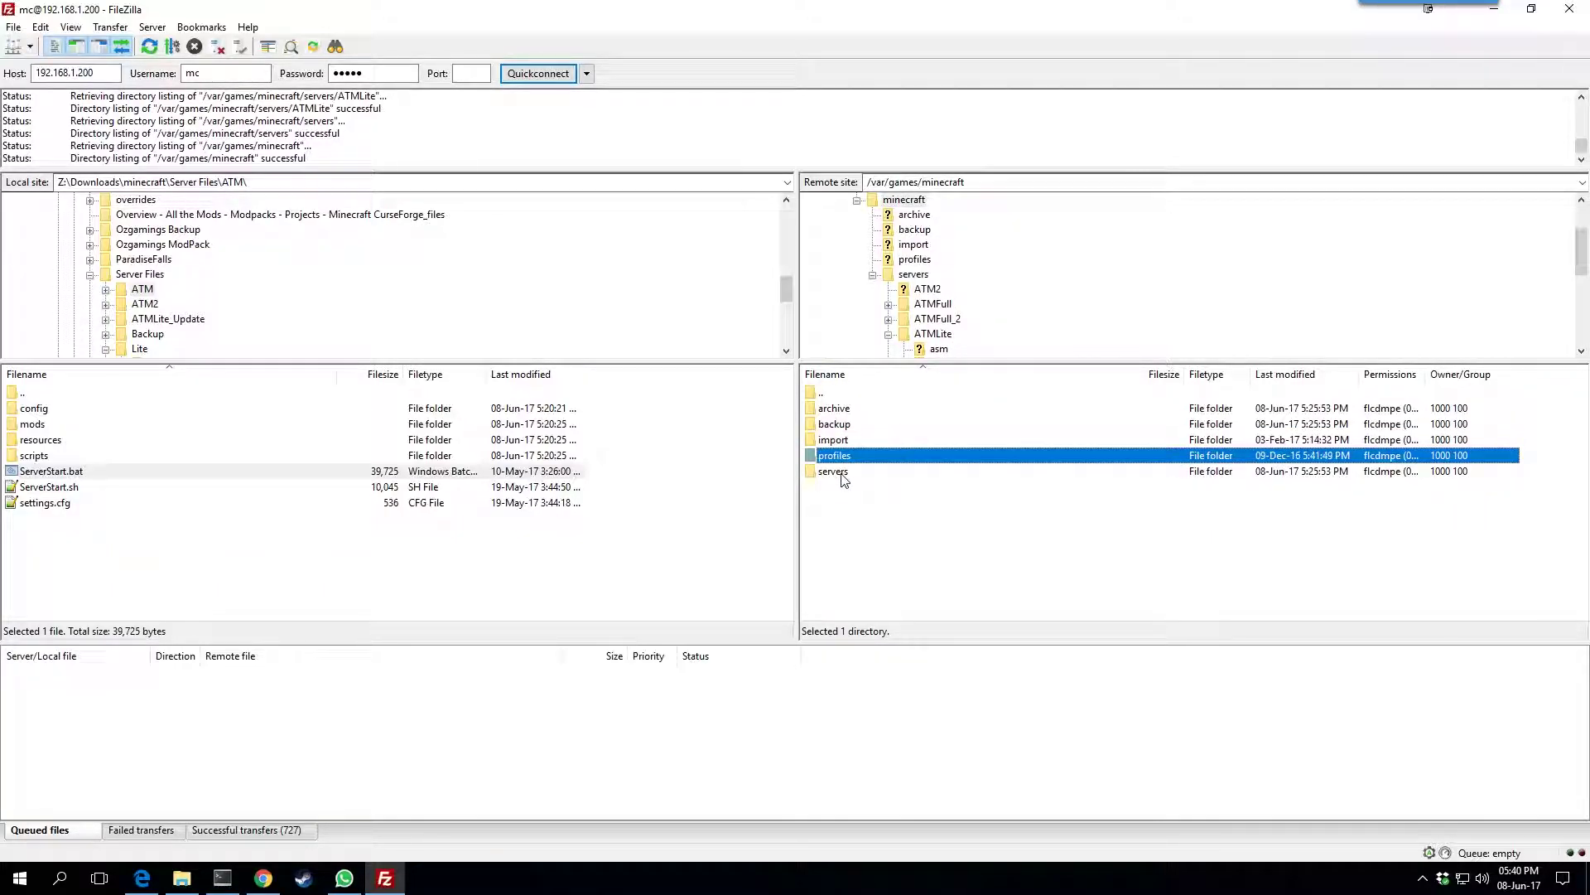
{"action": "double_click", "coordinate": [845, 457]}
{"action": "double_click", "coordinate": [847, 395]}
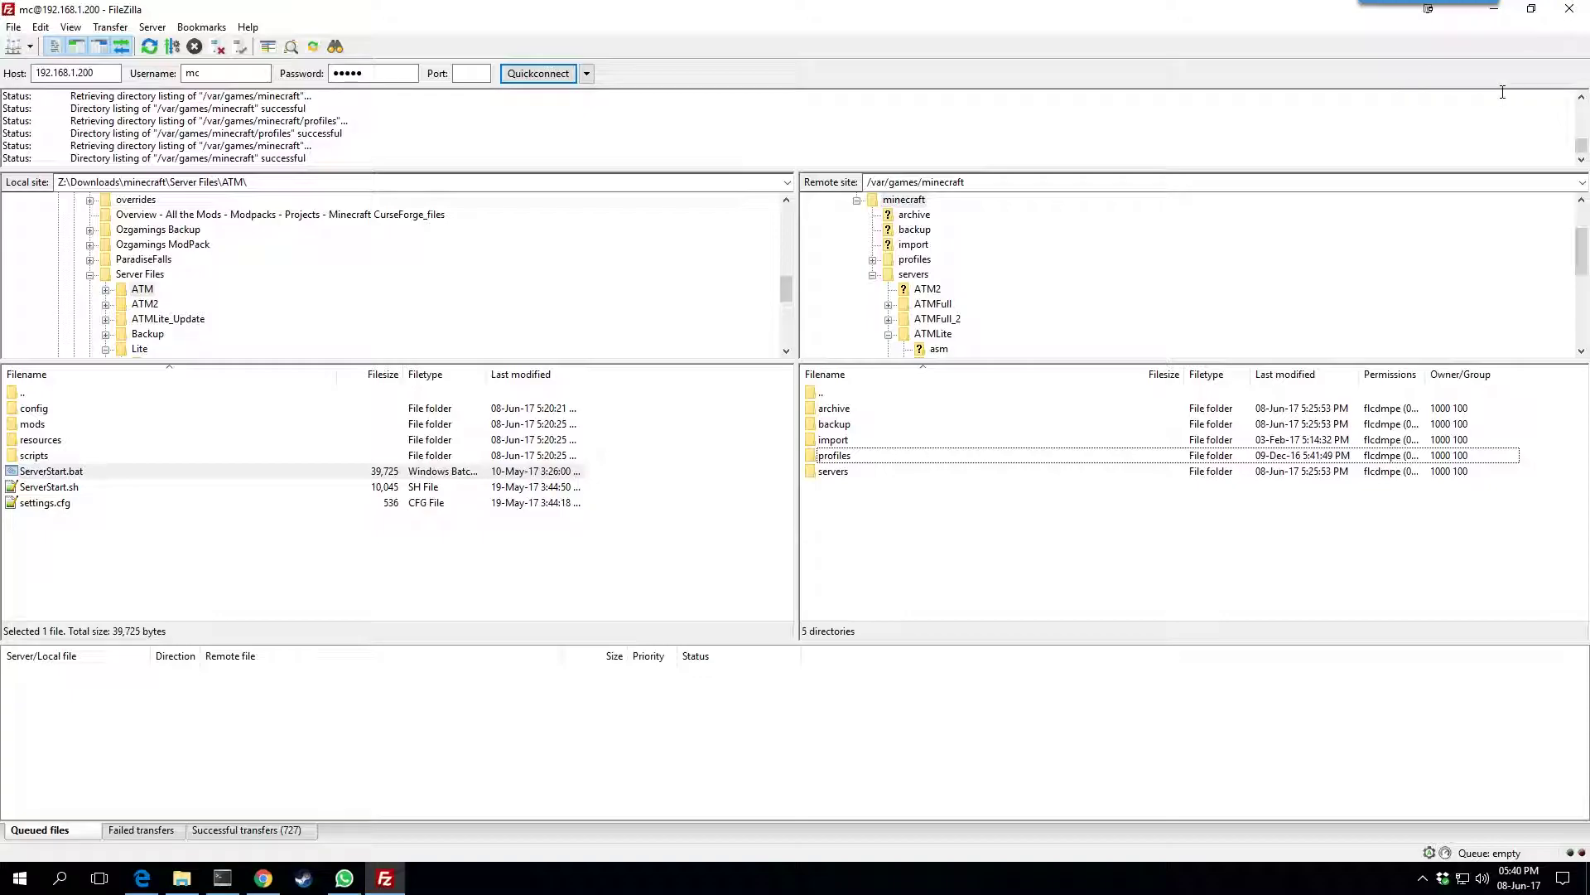